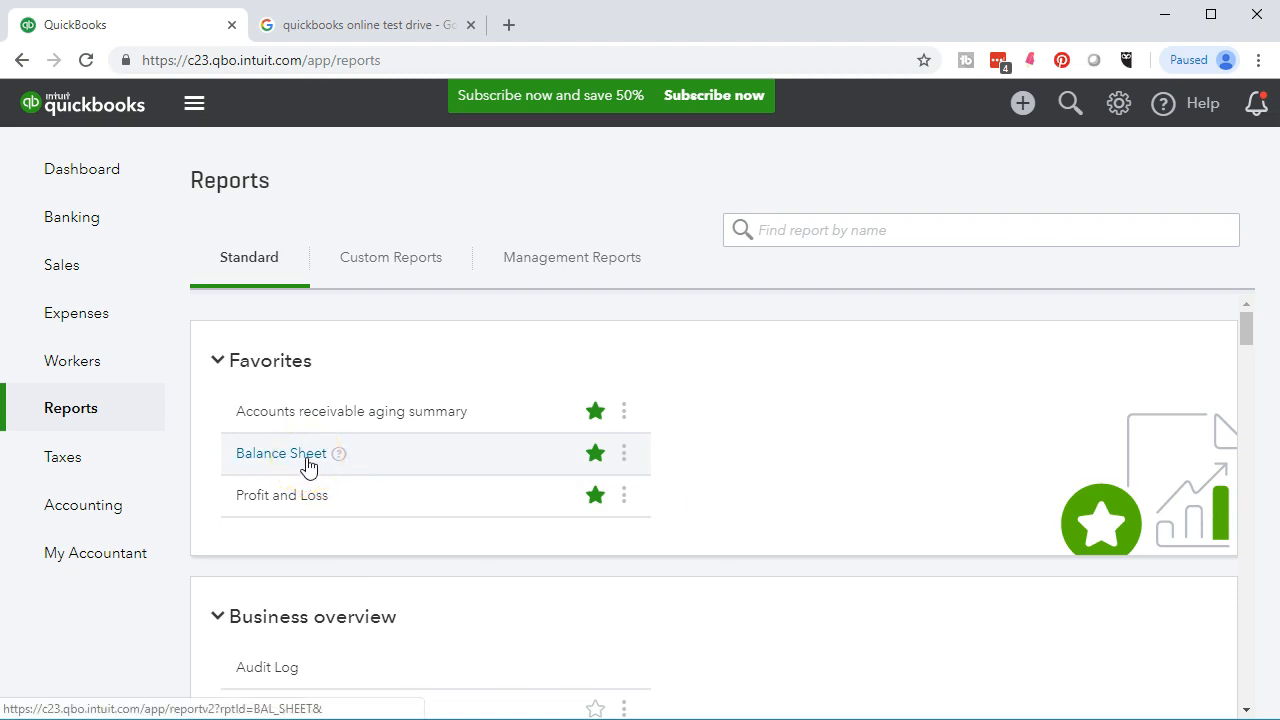
Open the Balance Sheet report from the favorites, dismissing its customization tour, and check the available export formats
click(300, 460)
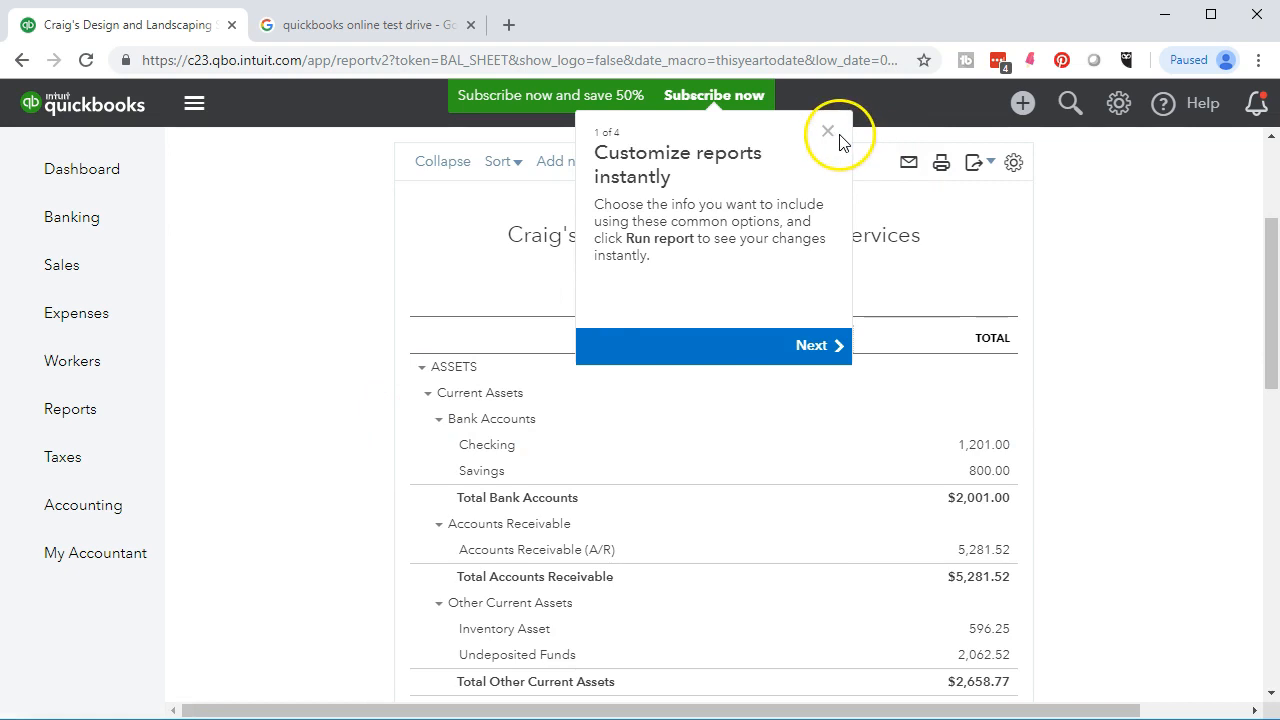
click(828, 132)
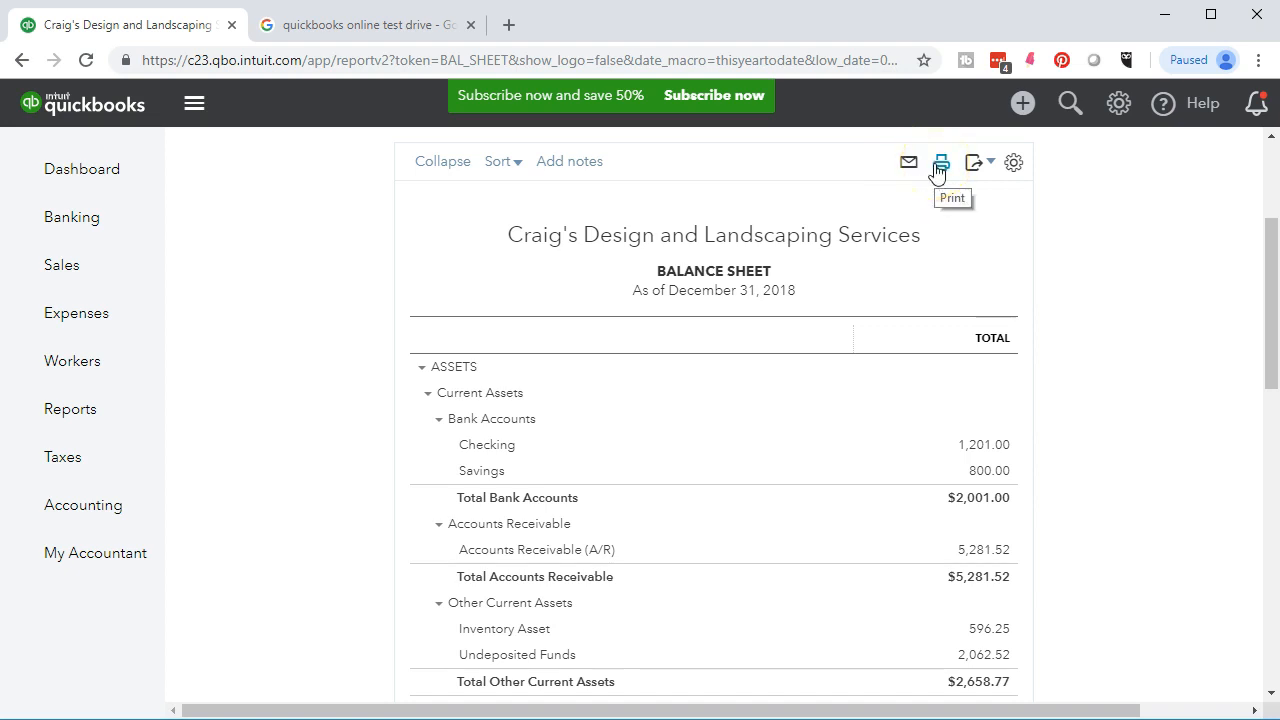
click(991, 166)
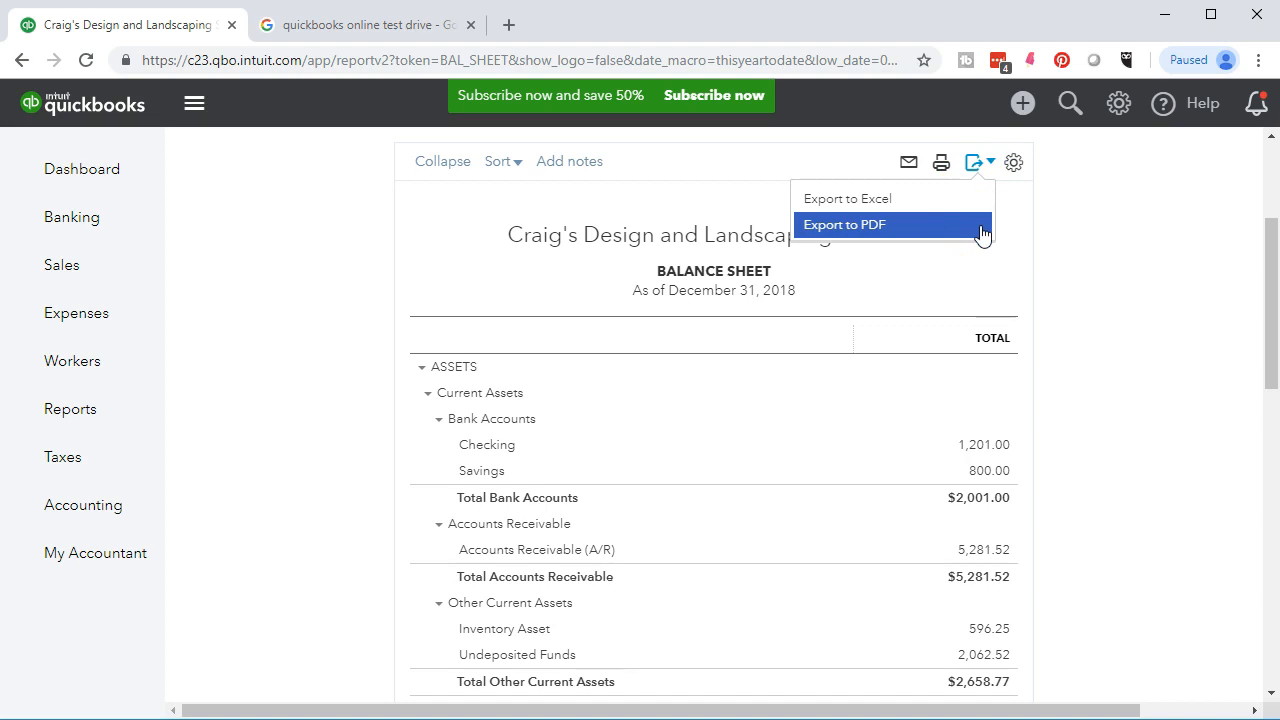
click(1080, 243)
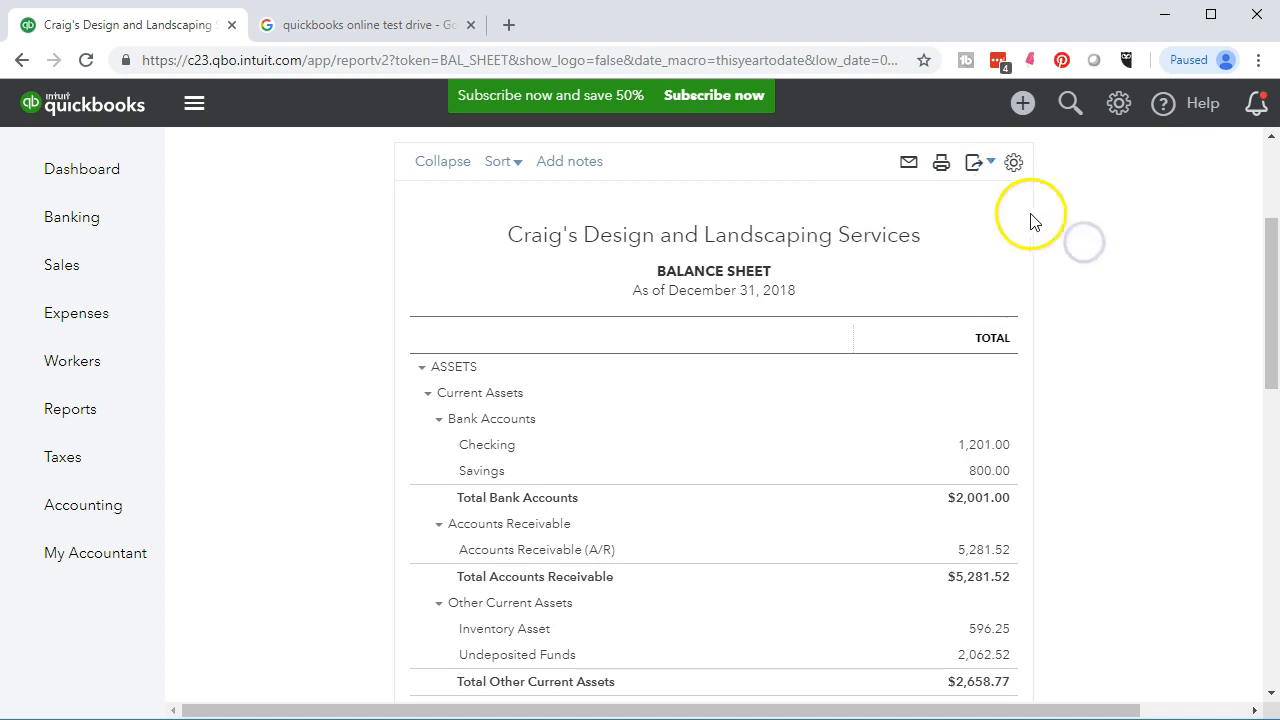
Open the balance sheet's print preview, keep the orientation on Portrait and proceed to the browser's print dialog
click(941, 163)
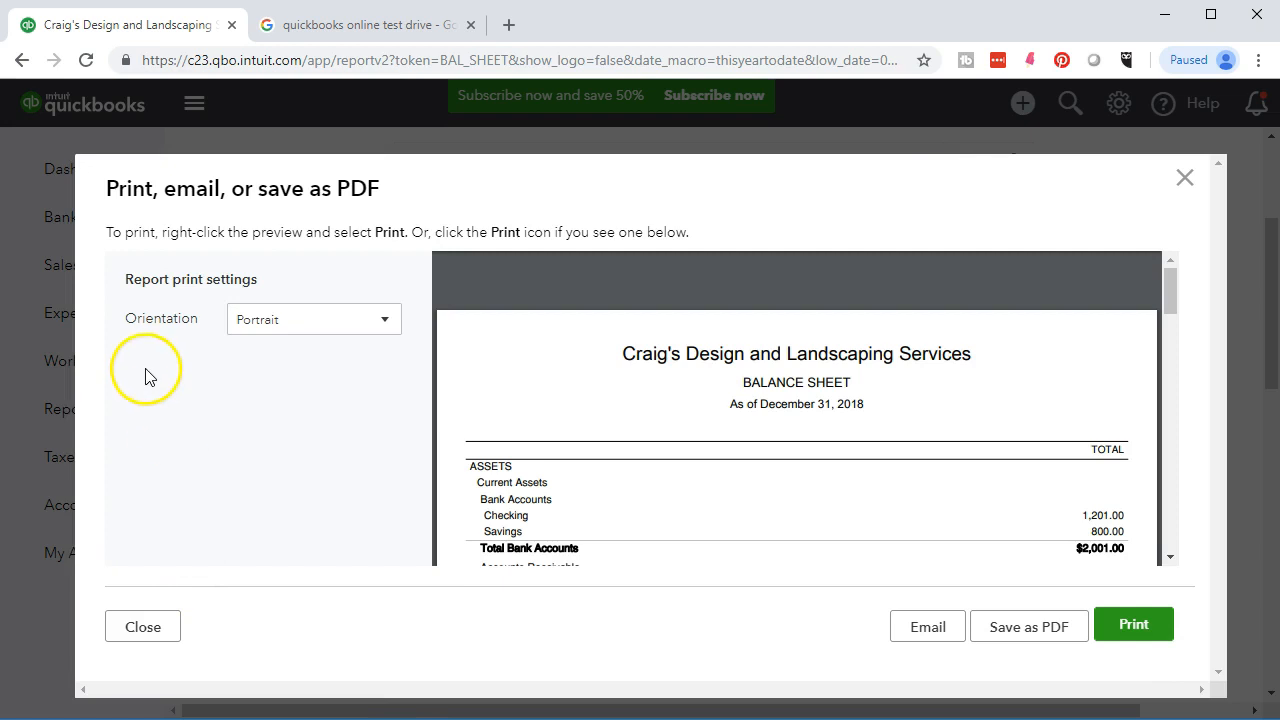
click(380, 327)
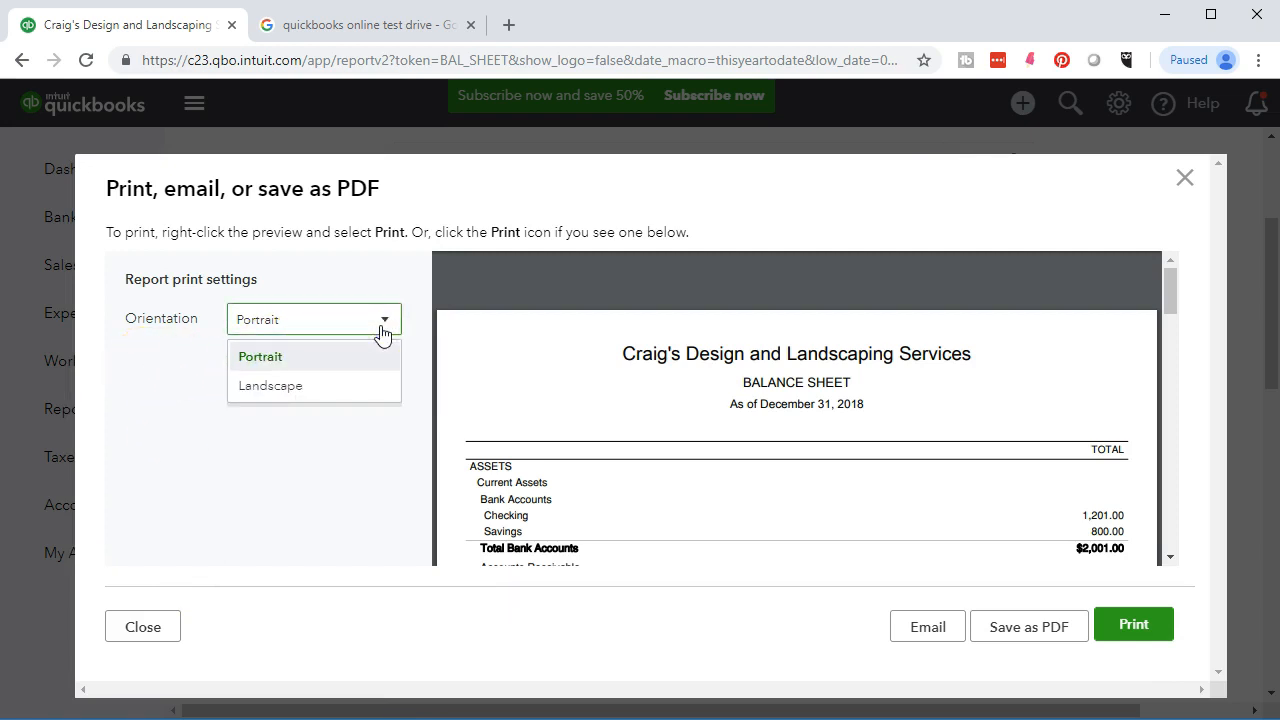
click(300, 524)
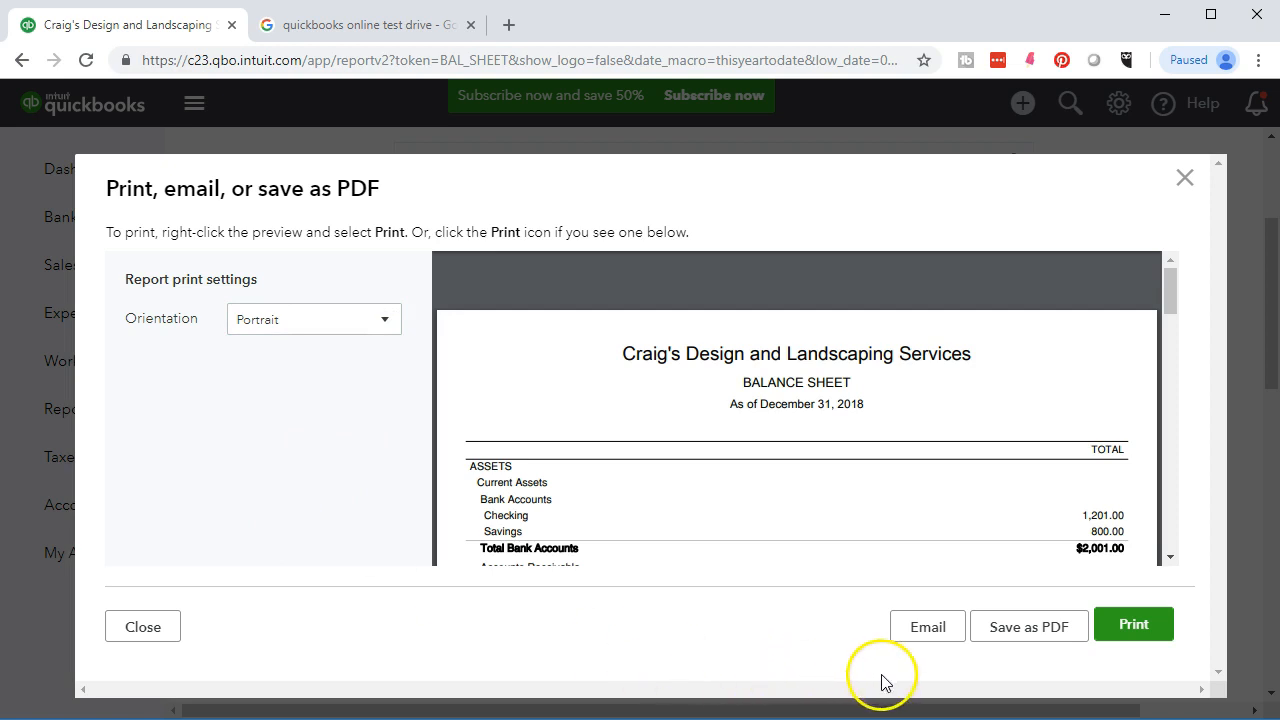
click(1124, 640)
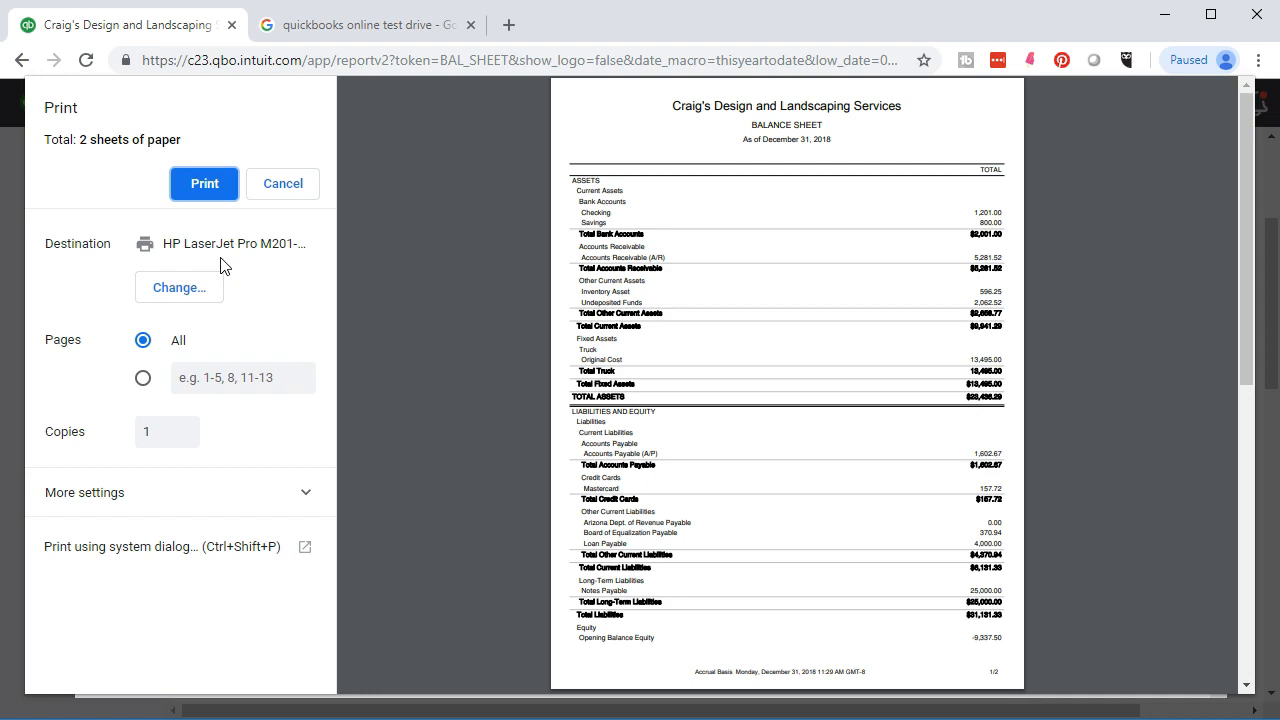
Look at the CutePDF Writer product page in the other Chrome window and return to the balance sheet's print dialog
mouse_move(564, 719)
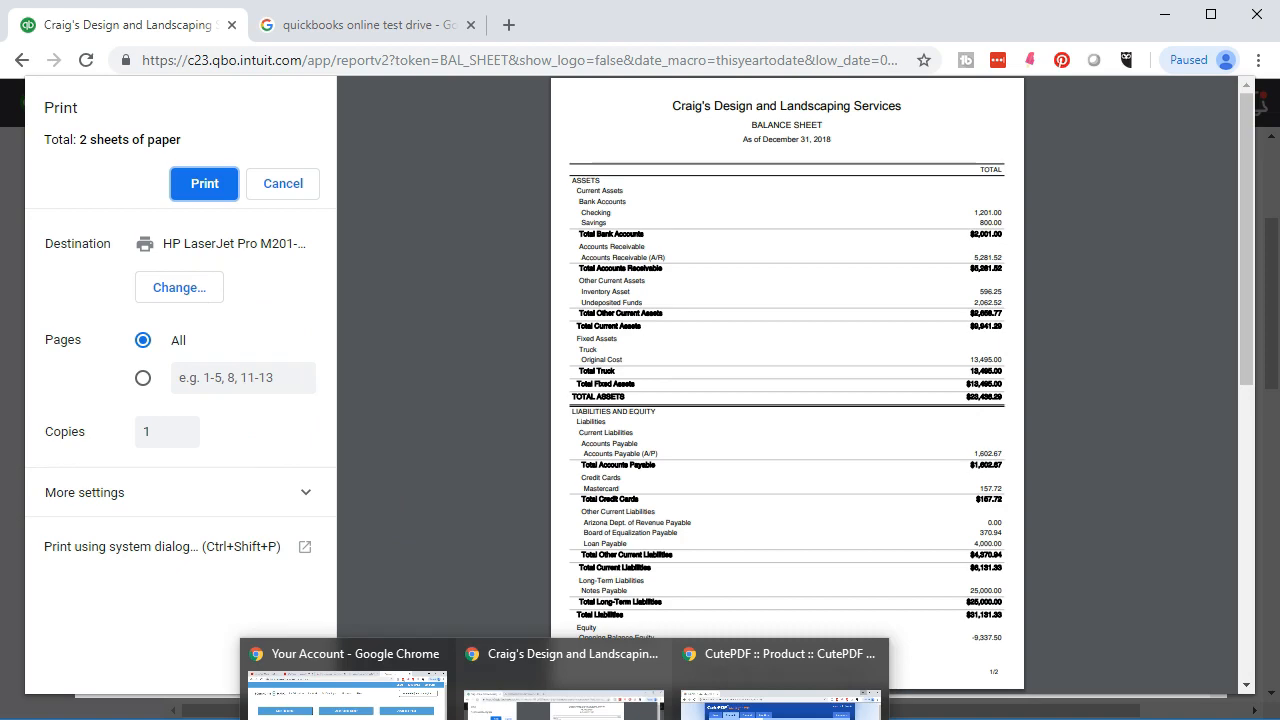
click(780, 690)
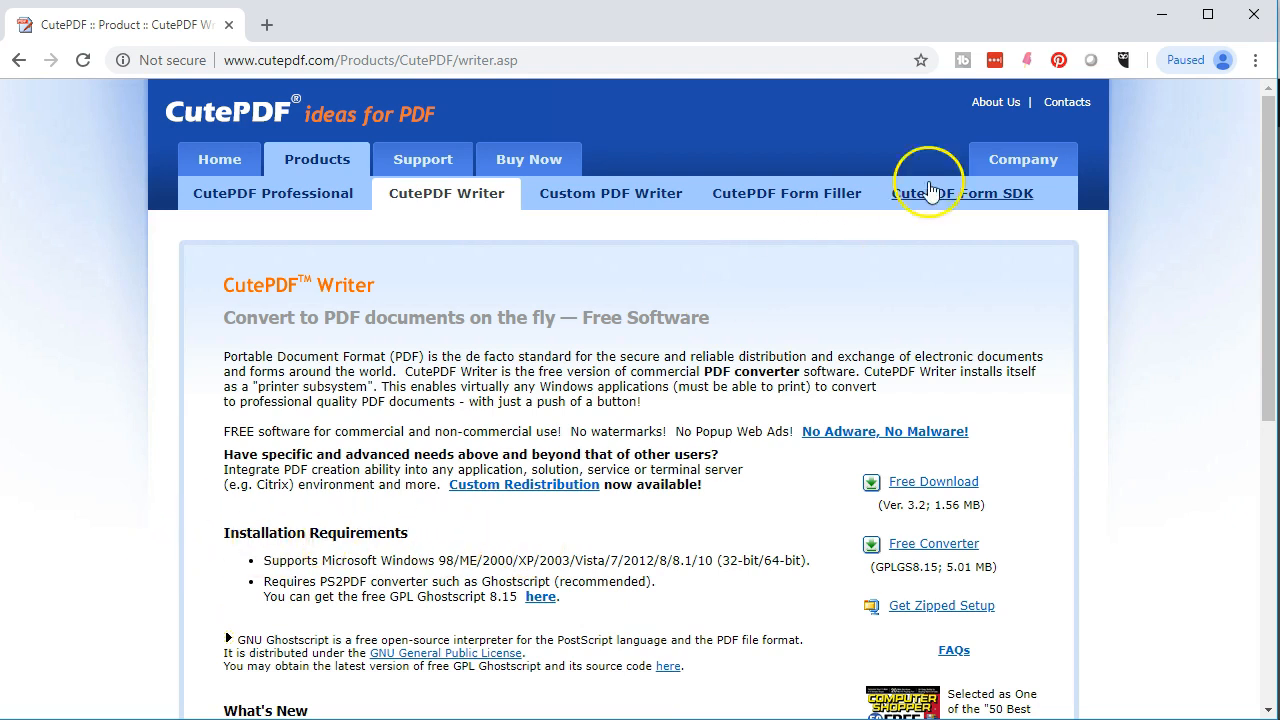
click(1148, 12)
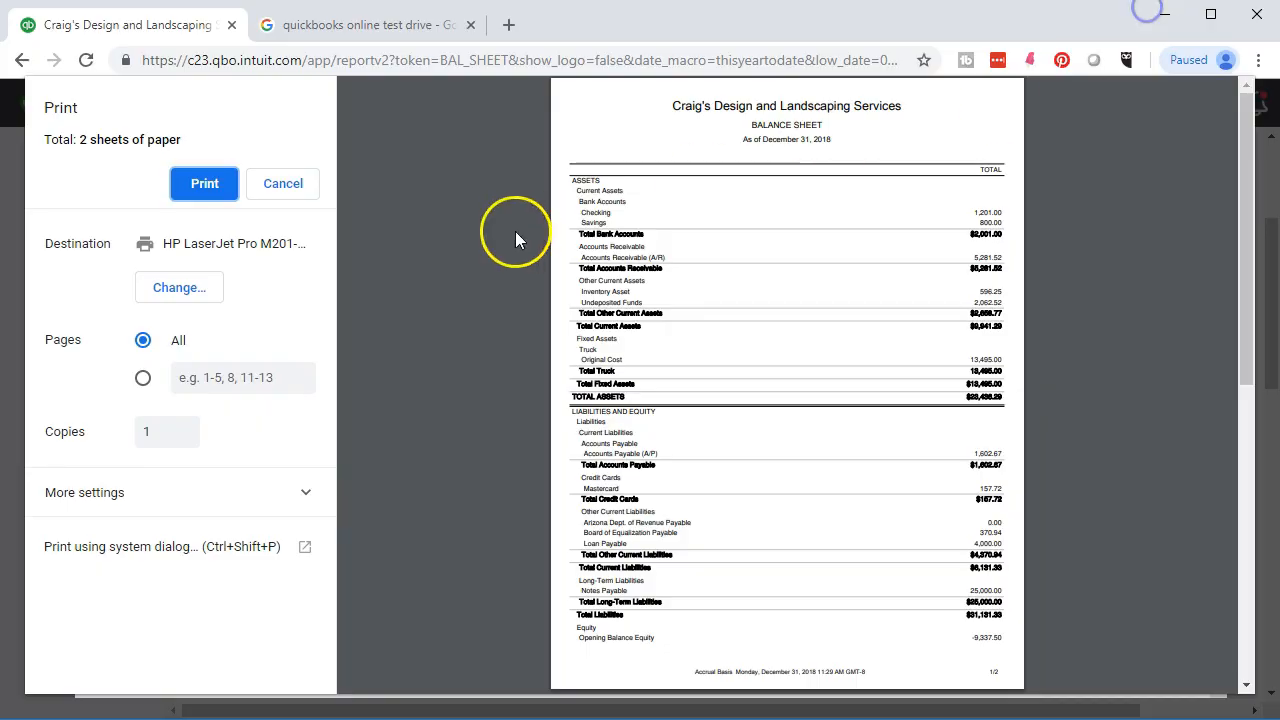
Change the print destination to CutePDF Writer
click(223, 291)
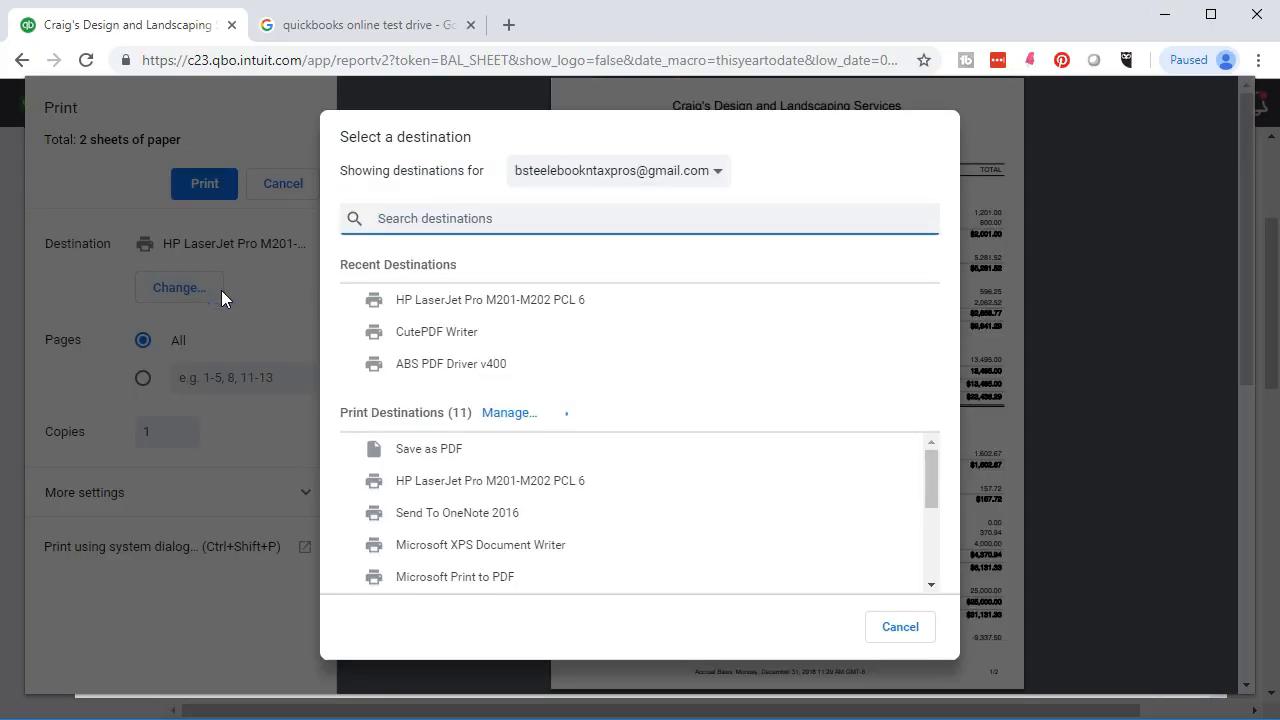
click(428, 340)
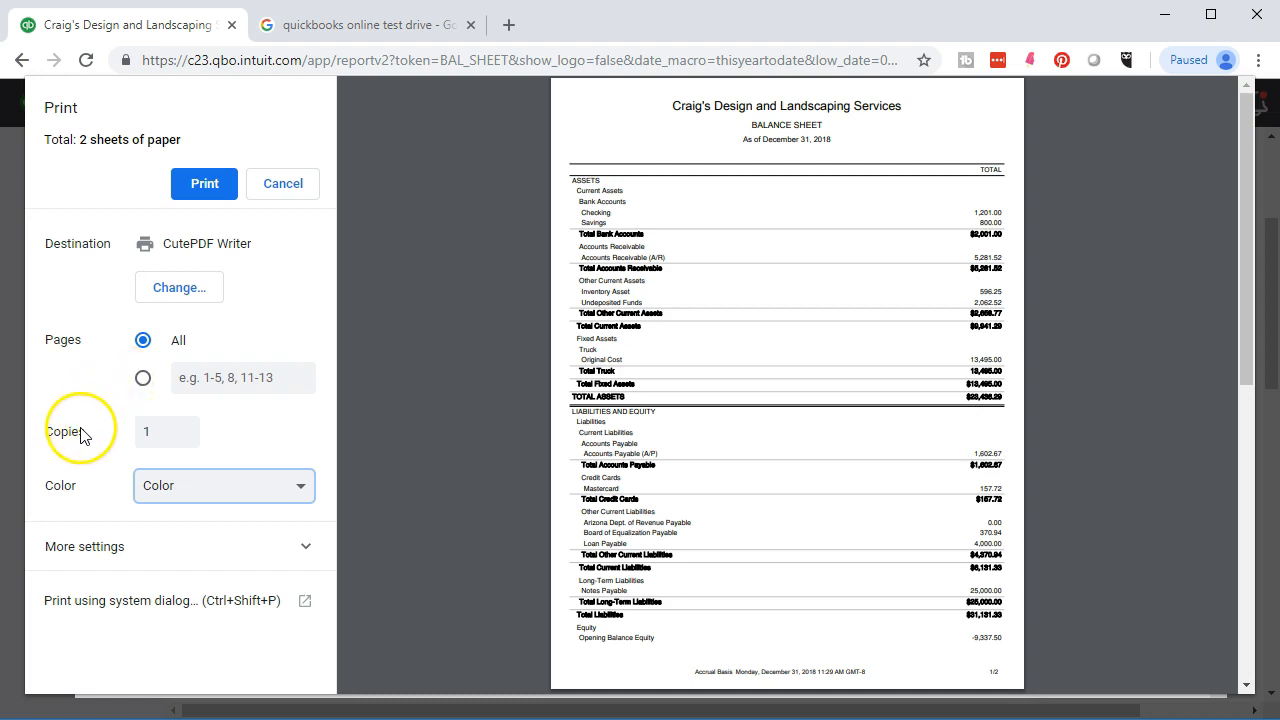
Review the color choices and expand the additional print settings to examine paper size, quality and scale
click(163, 486)
click(163, 486)
click(142, 546)
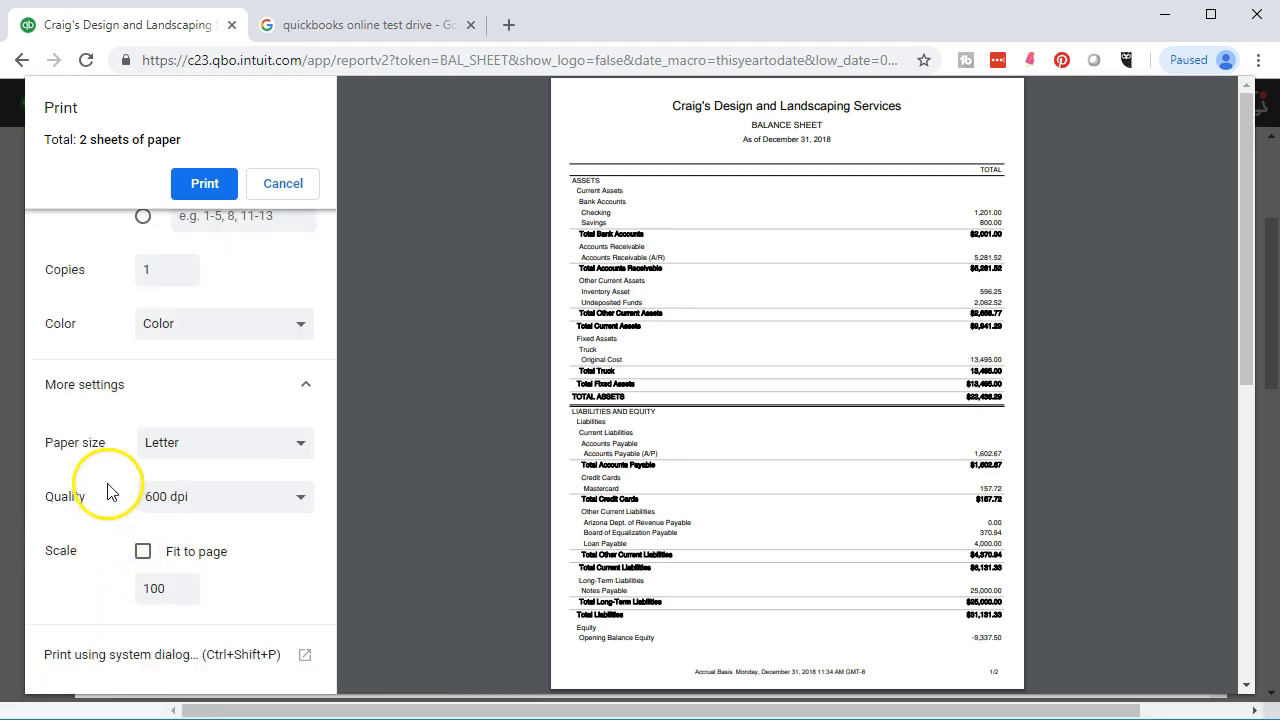
click(172, 450)
click(172, 455)
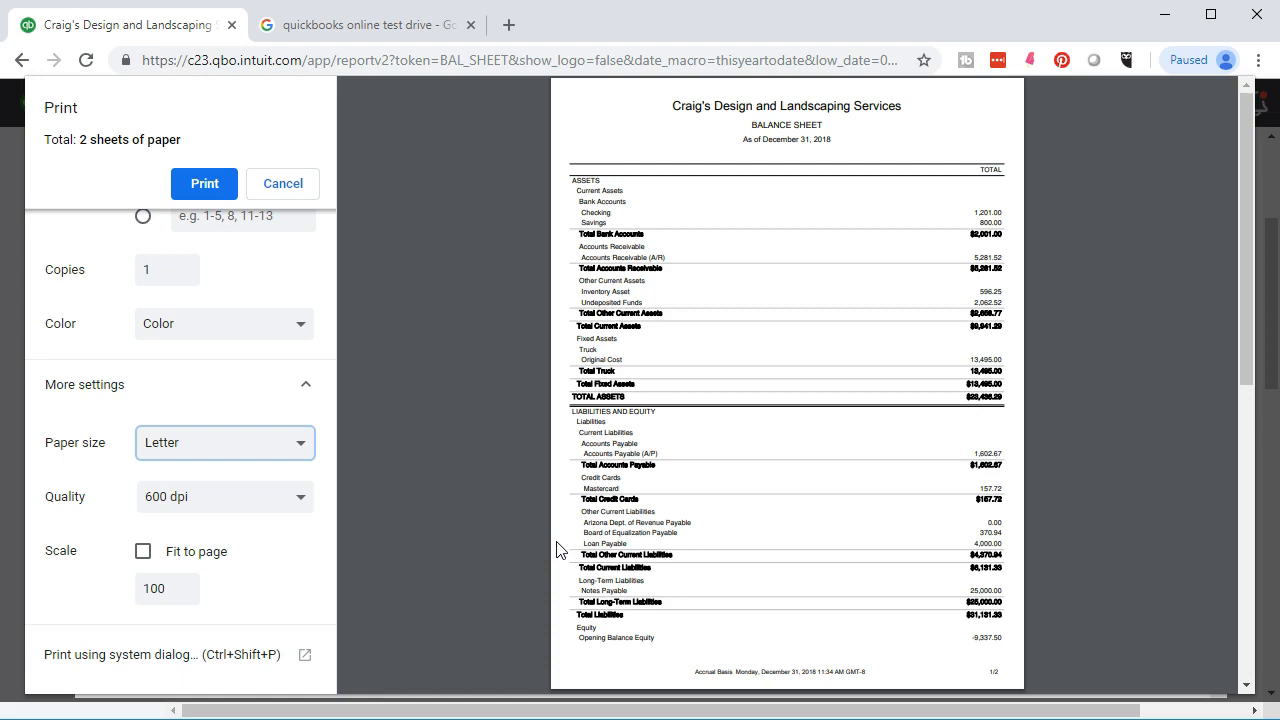
scroll(189, 517, up, 3)
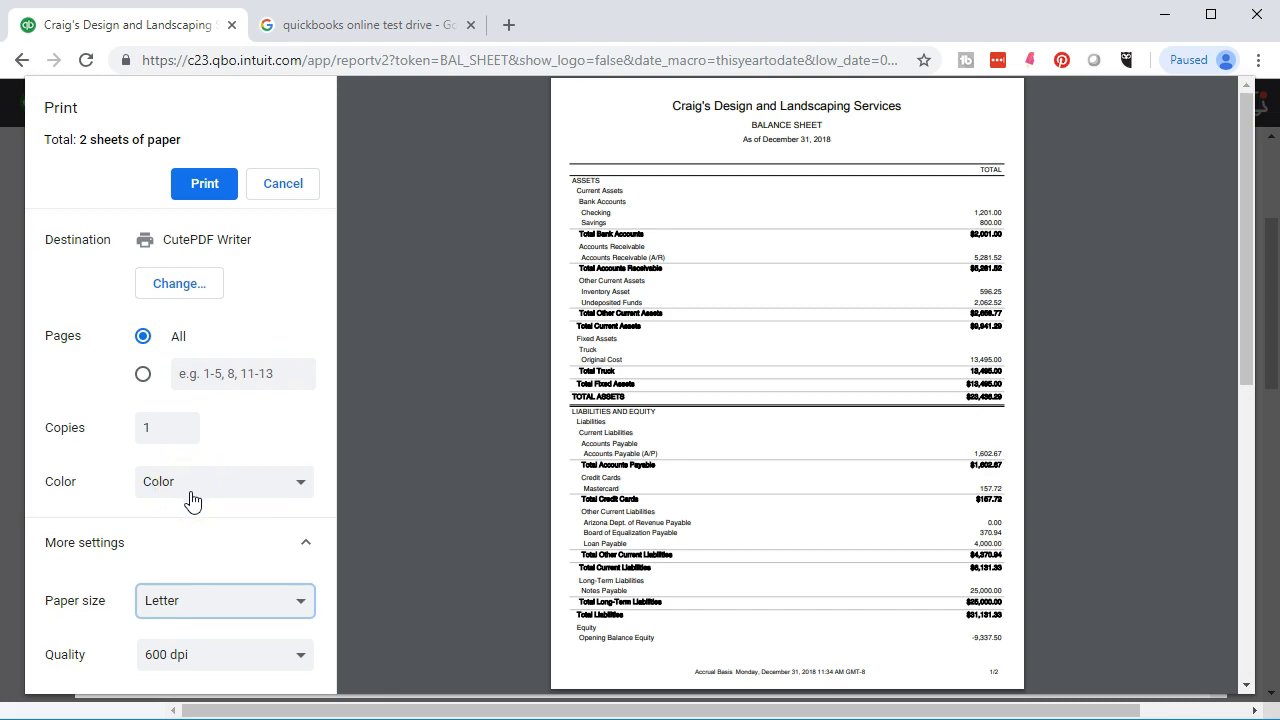
scroll(192, 501, down, 2)
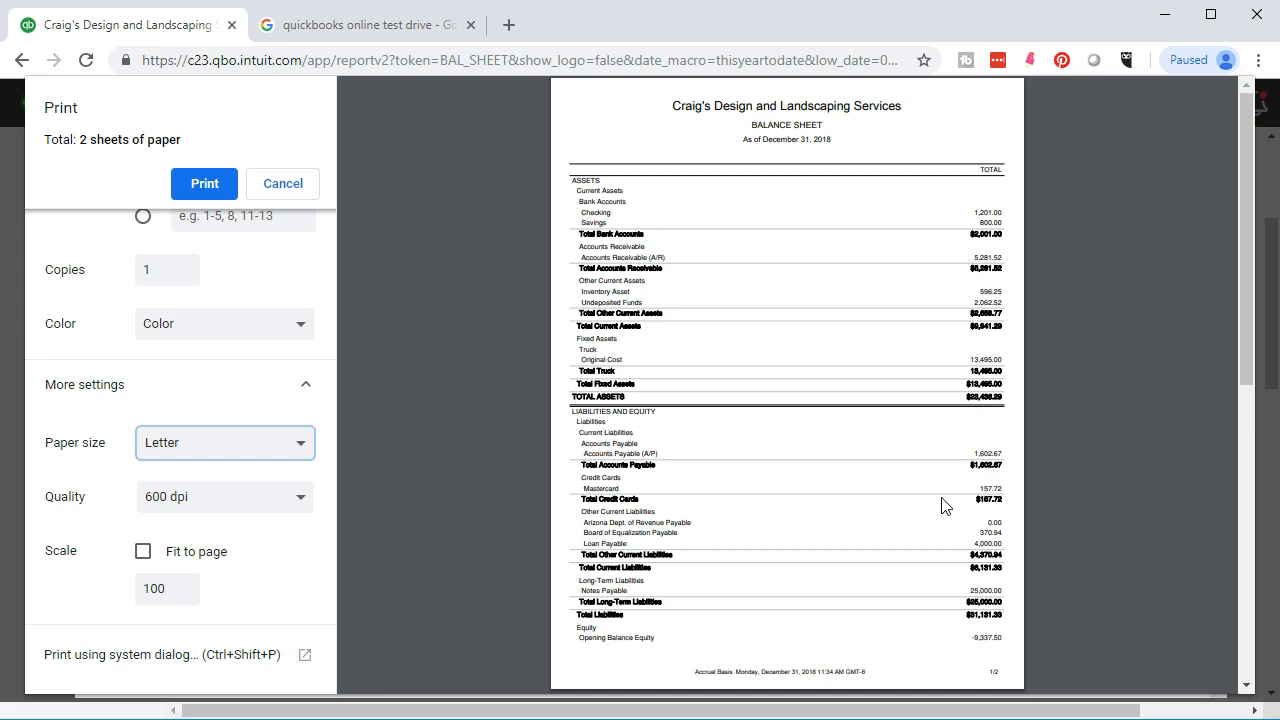
Print the balance sheet through CutePDF Writer and set the PDF's save location to the Desktop
click(207, 186)
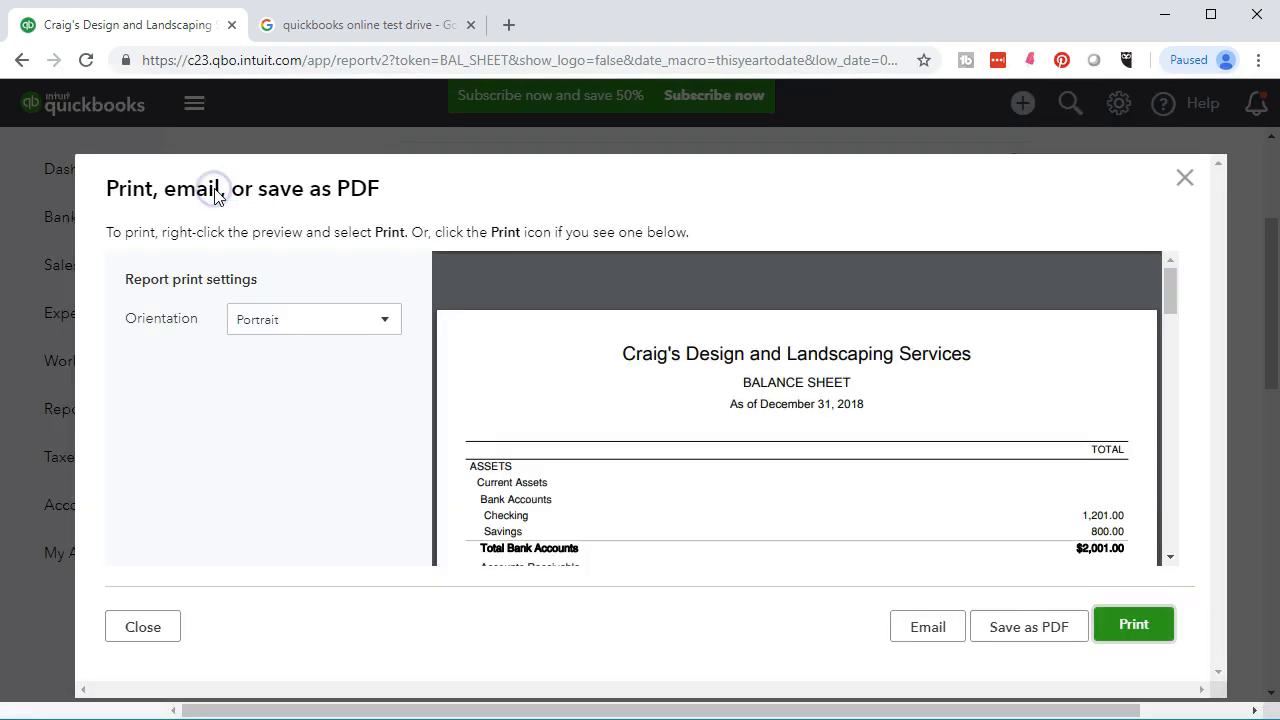
click(1130, 628)
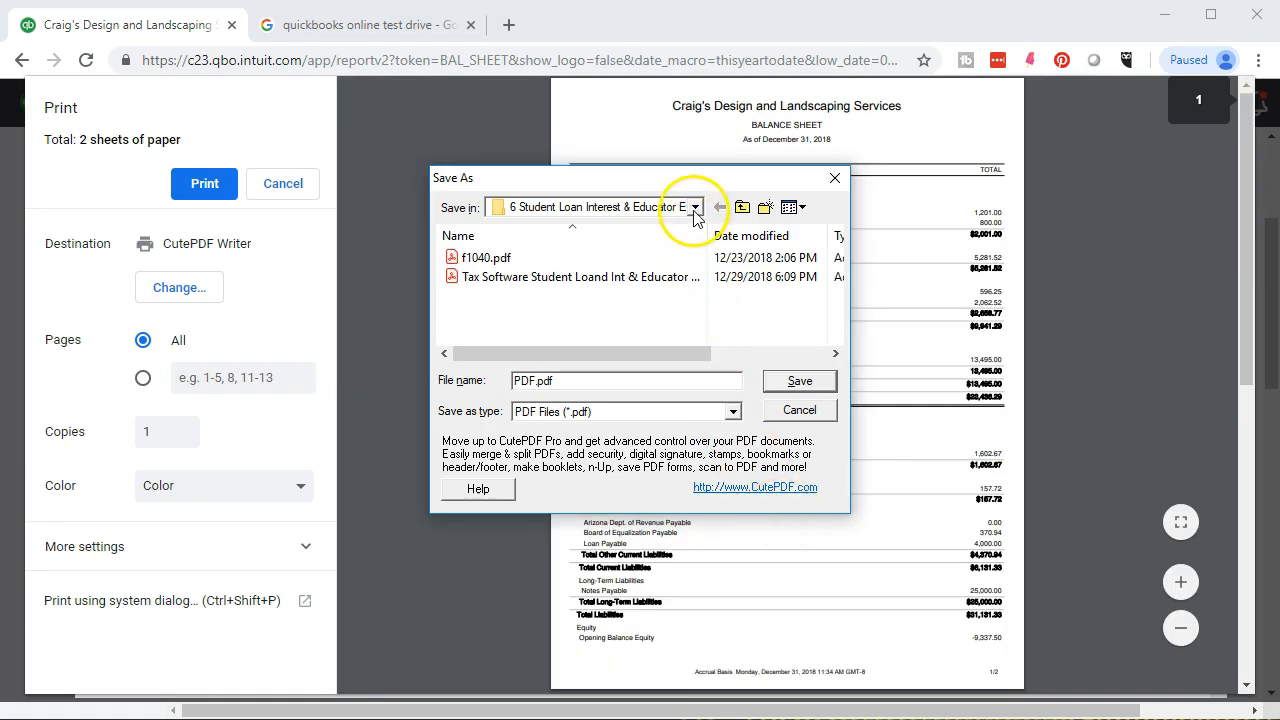
click(695, 210)
drag(689, 320, 670, 232)
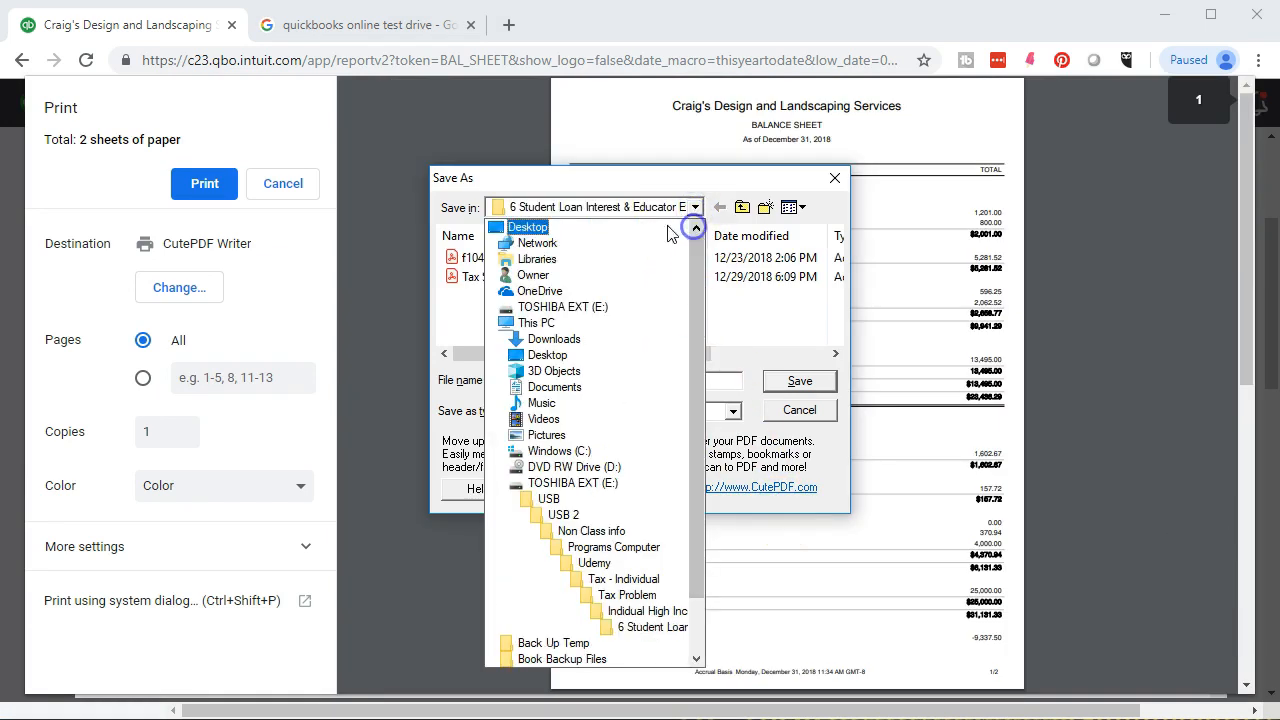
click(565, 228)
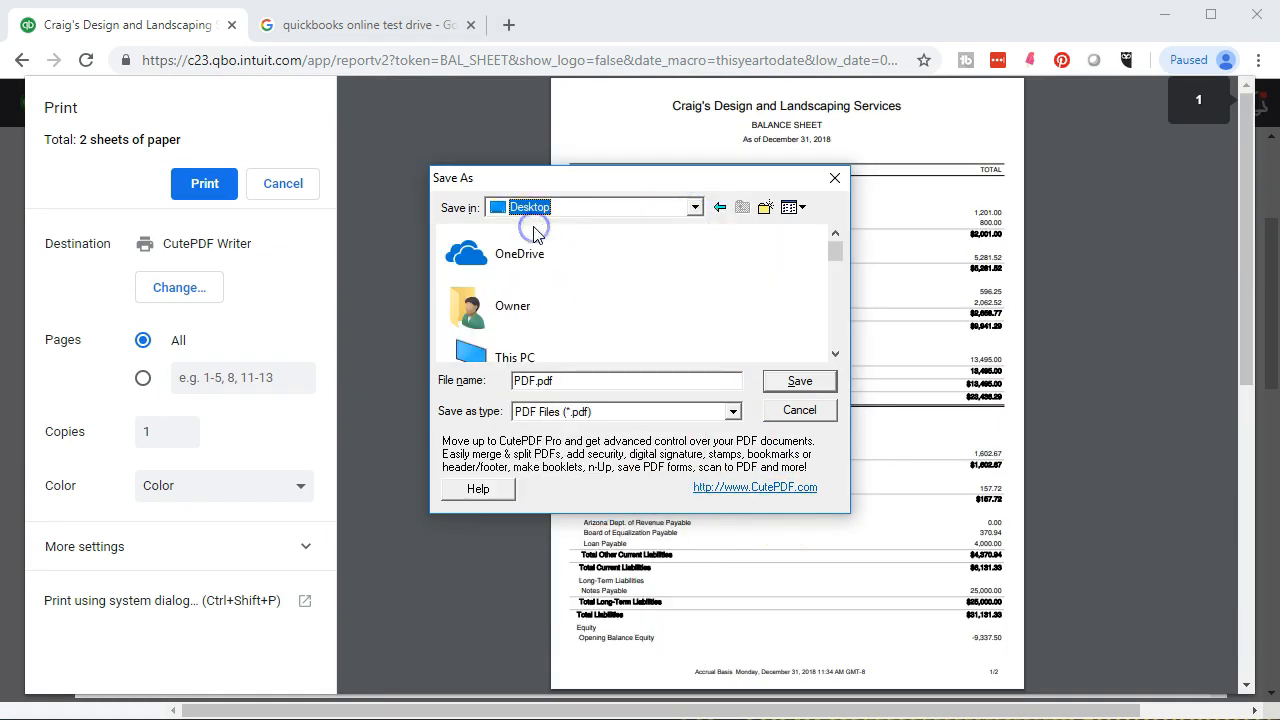
Choose the Section 1 folder inside the GGG folder on the Desktop as the save location
click(835, 354)
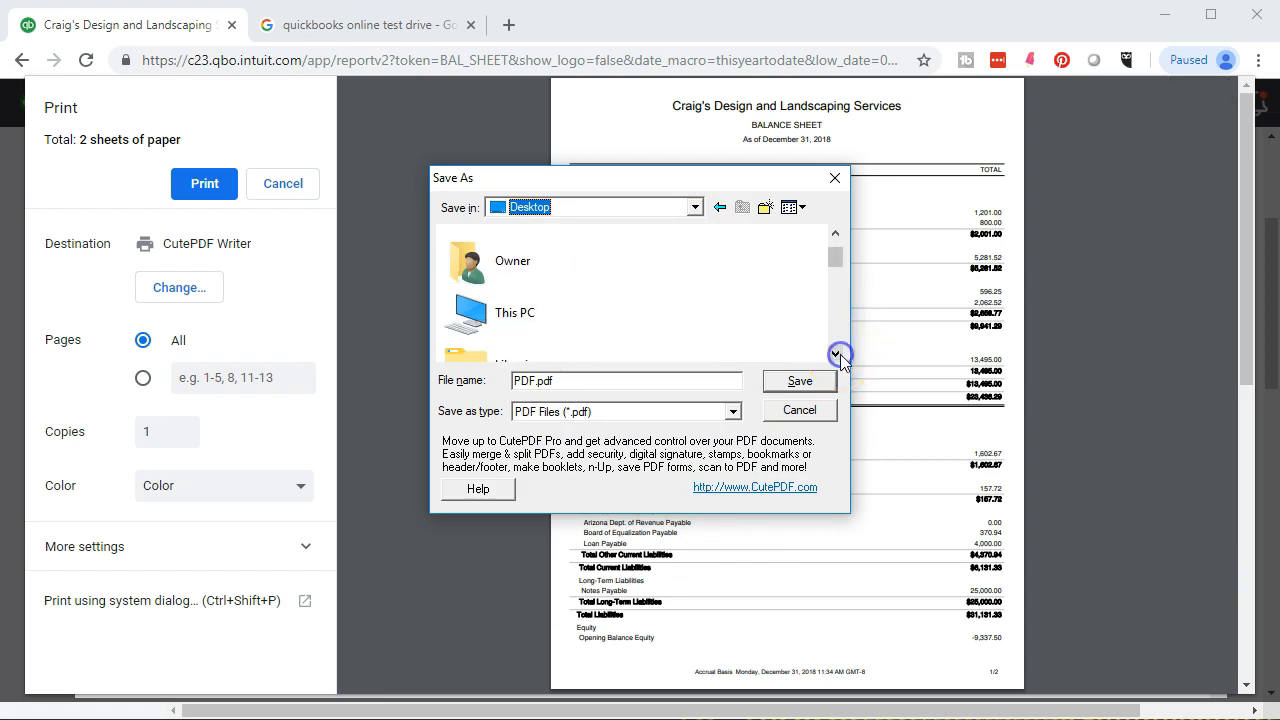
click(835, 354)
click(835, 354)
click(835, 354)
click(835, 354)
click(835, 354)
click(835, 354)
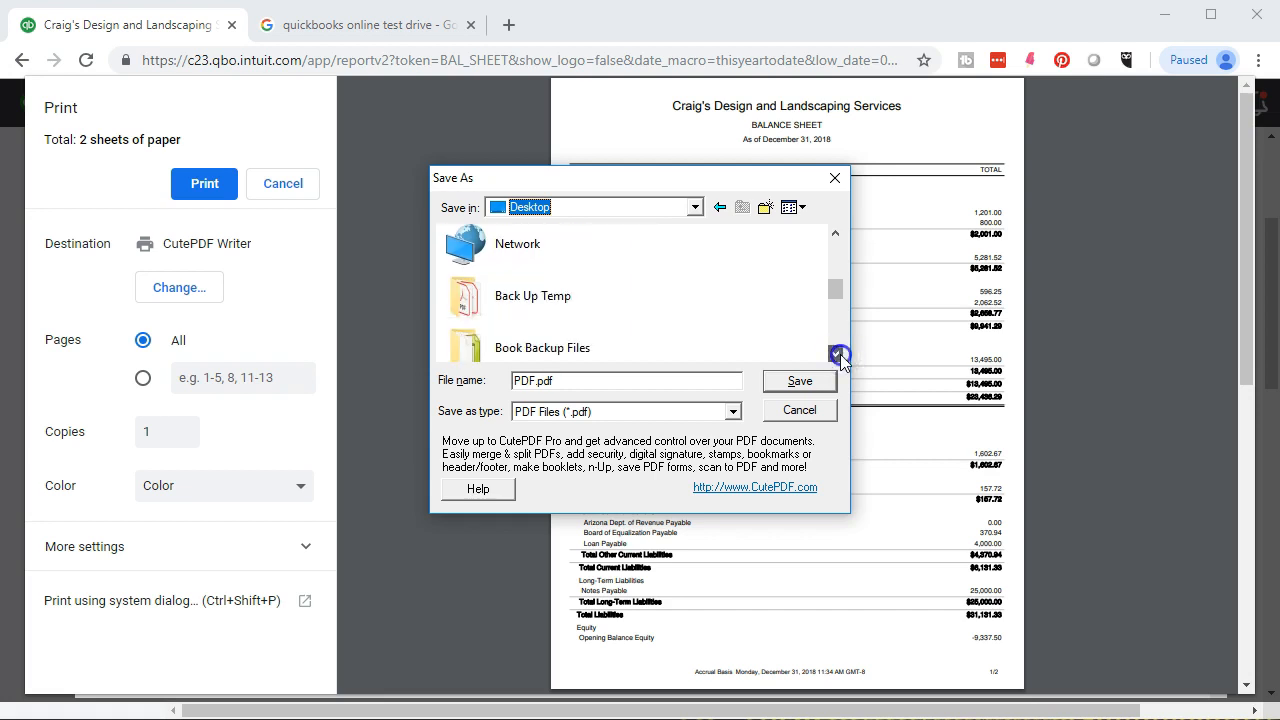
click(835, 354)
click(835, 354)
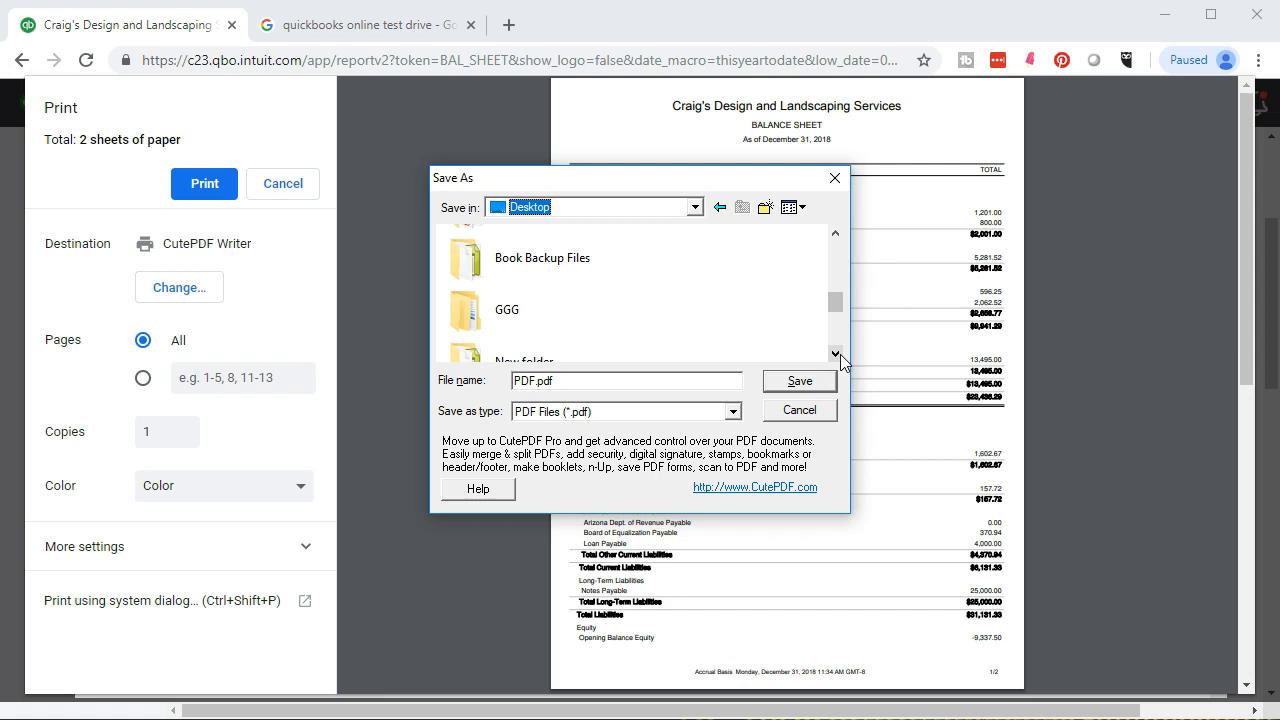
double_click(481, 318)
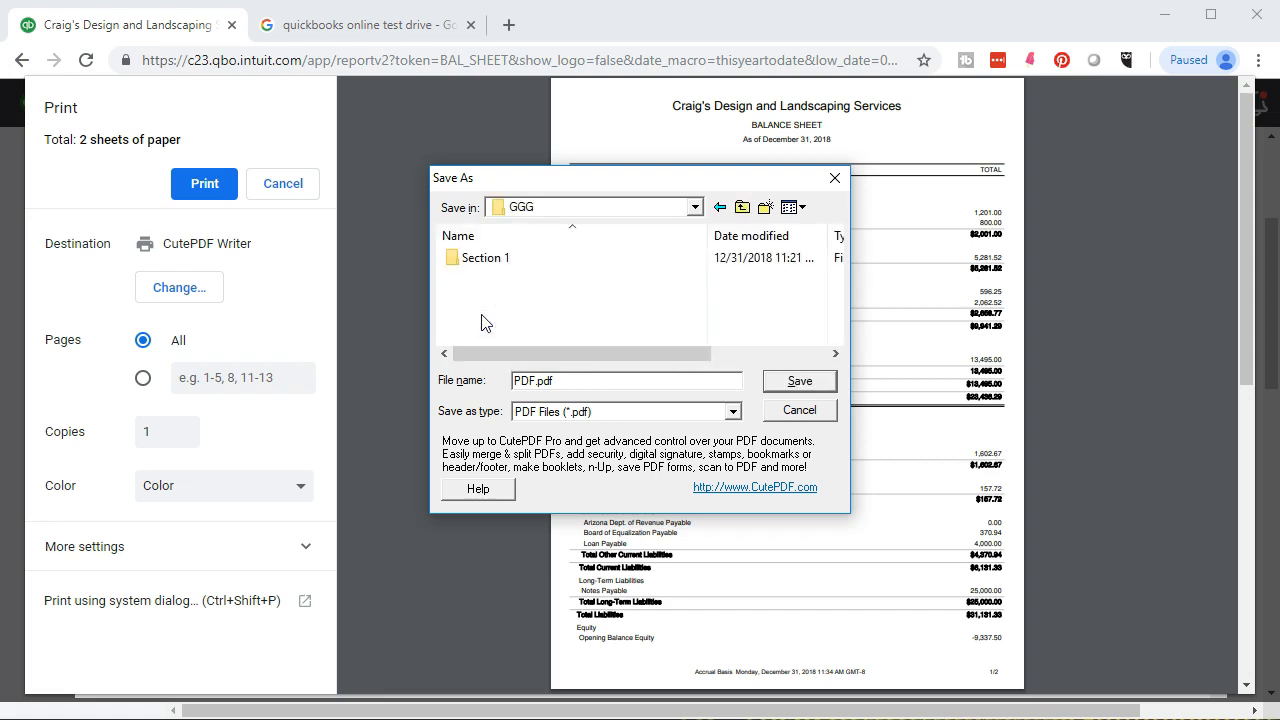
double_click(480, 261)
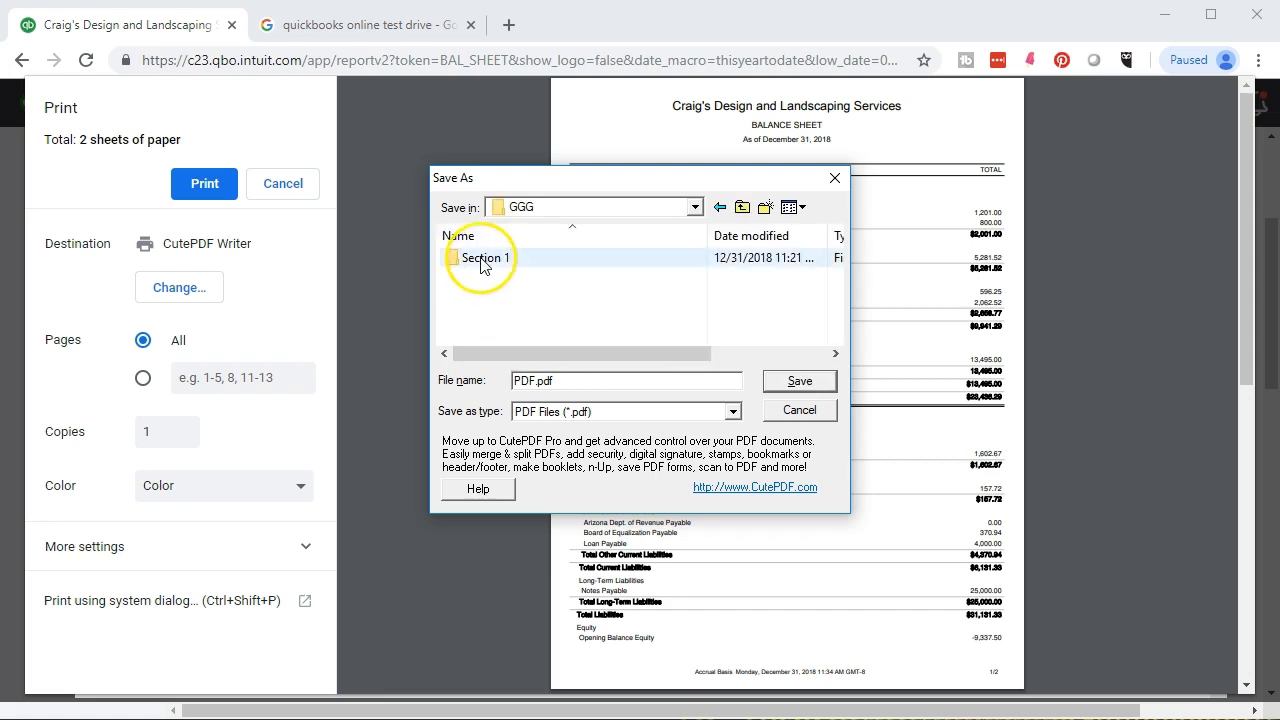
Name the PDF "Balance Sheet 12.31.18.pdf" and save it in the Section 1 folder
click(530, 379)
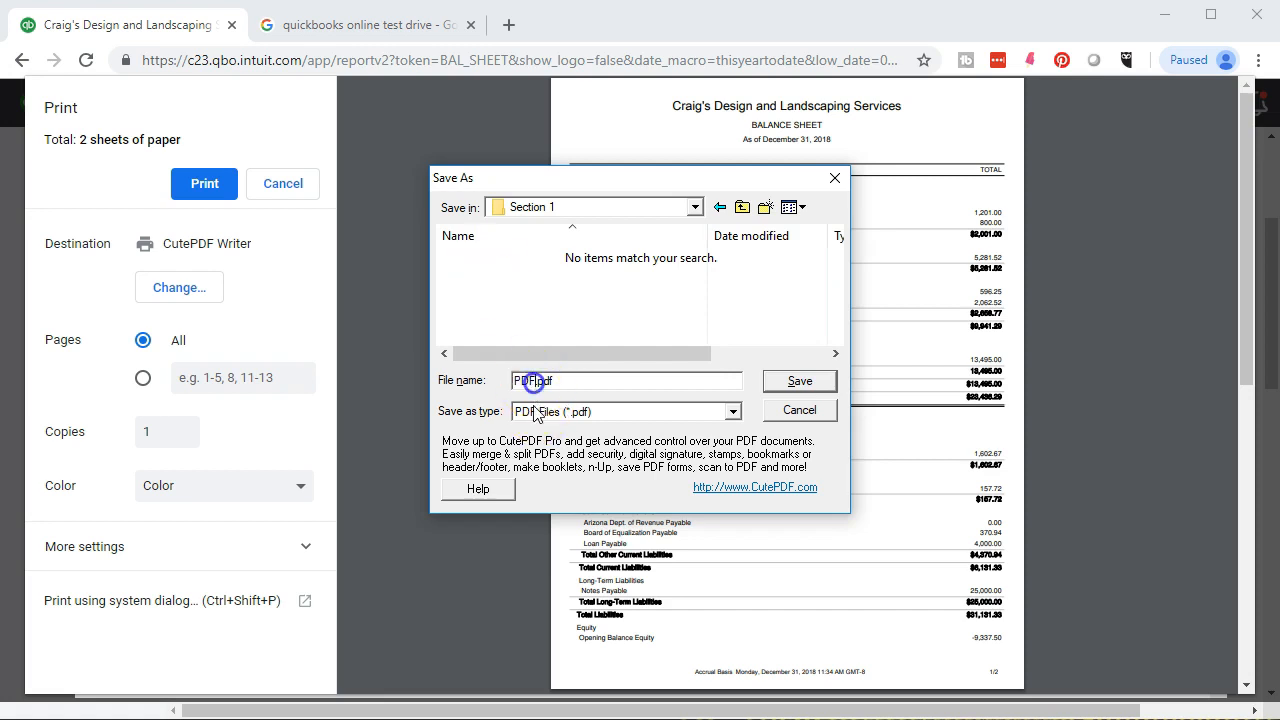
key(BackSpace)
key(BackSpace)
key(BackSpace)
text(Balance Sheet )
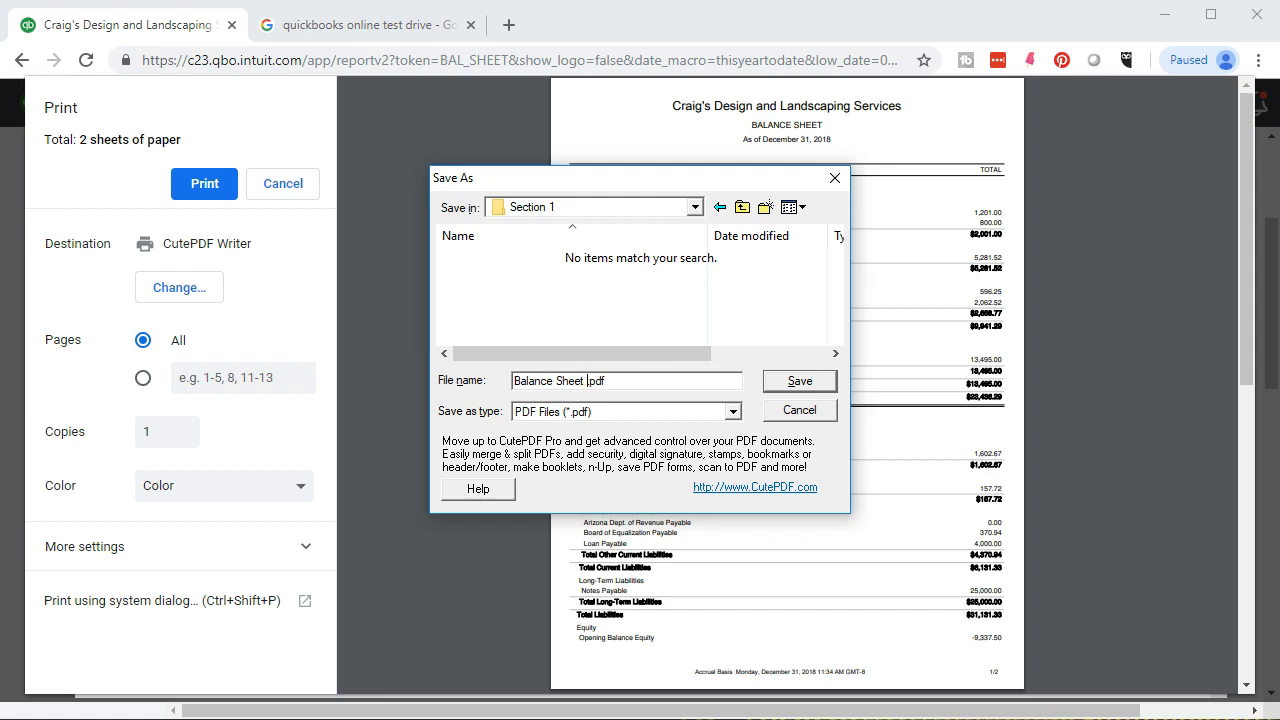
text(12.31.18)
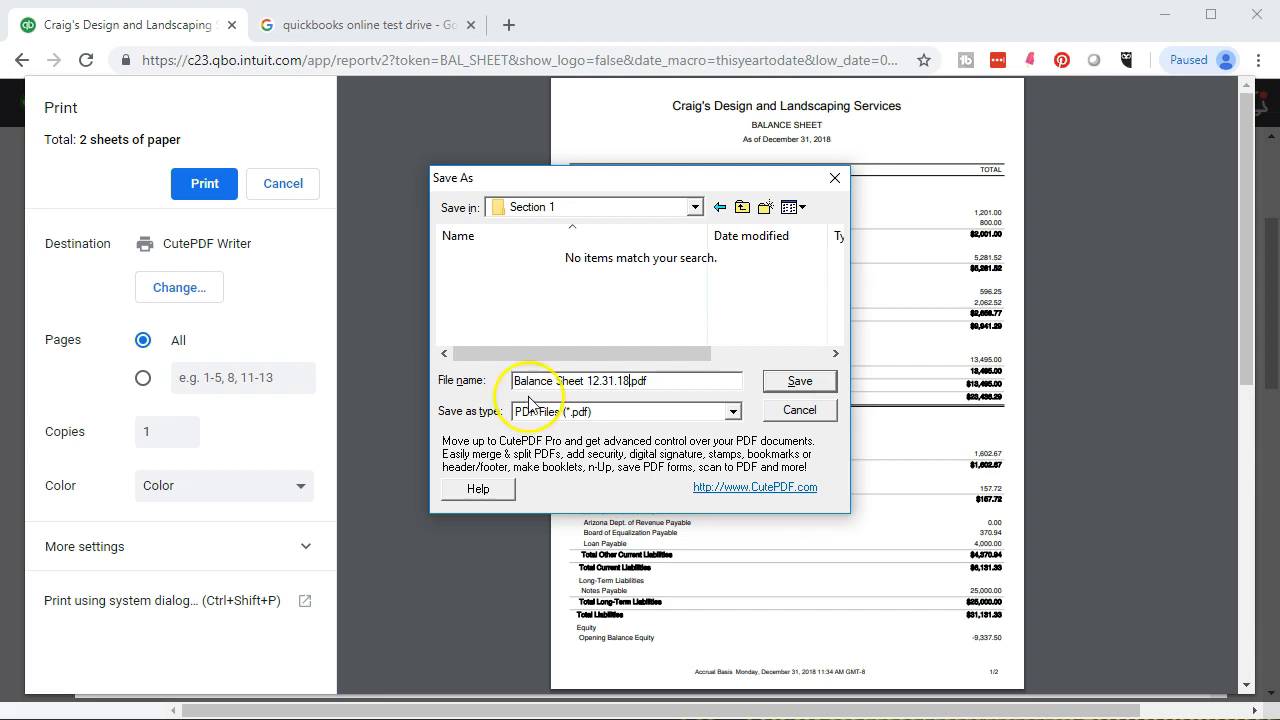
click(779, 382)
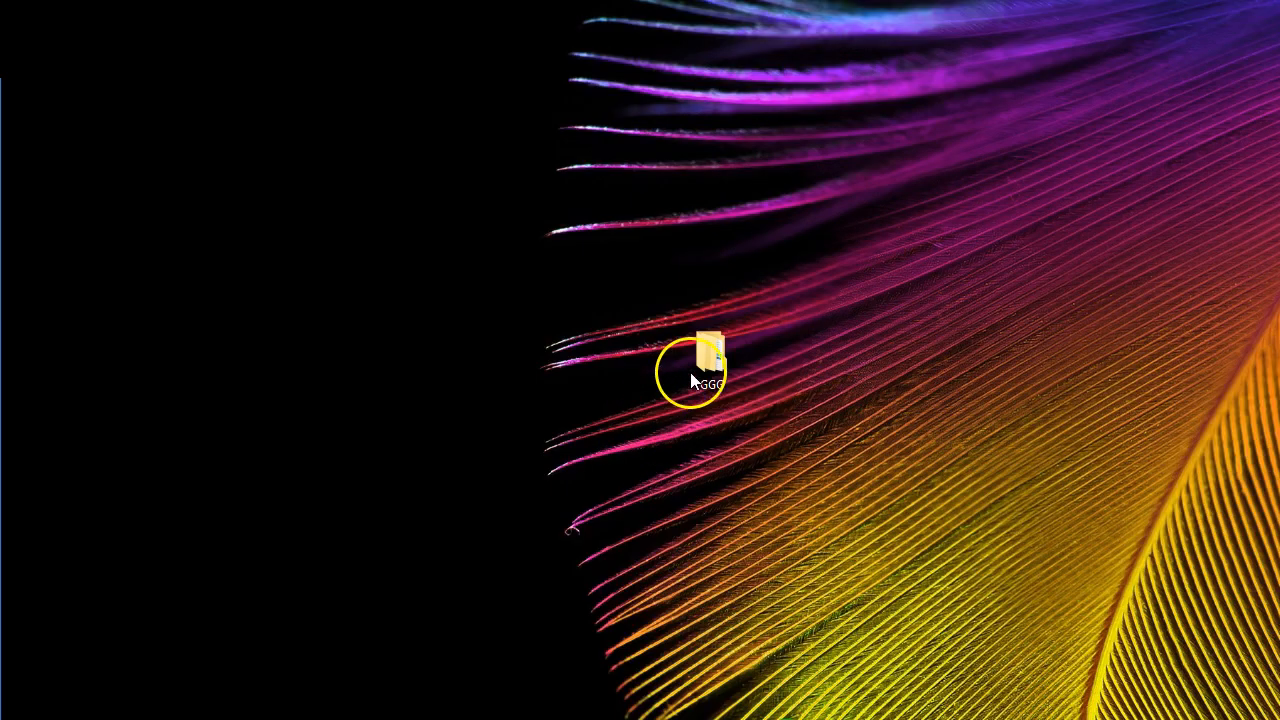
Open the GGG folder on the desktop, shrink its window, and open Balance Sheet 12.31.18.pdf from Section 1
click(705, 365)
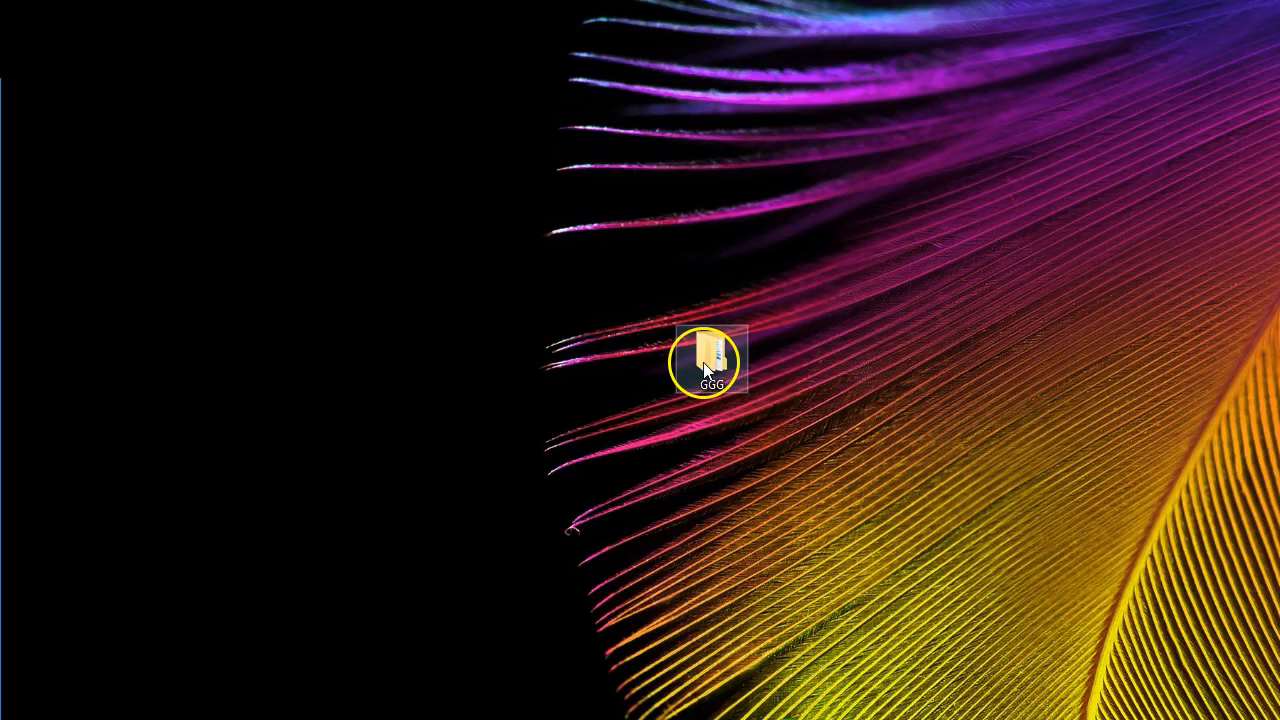
double_click(704, 364)
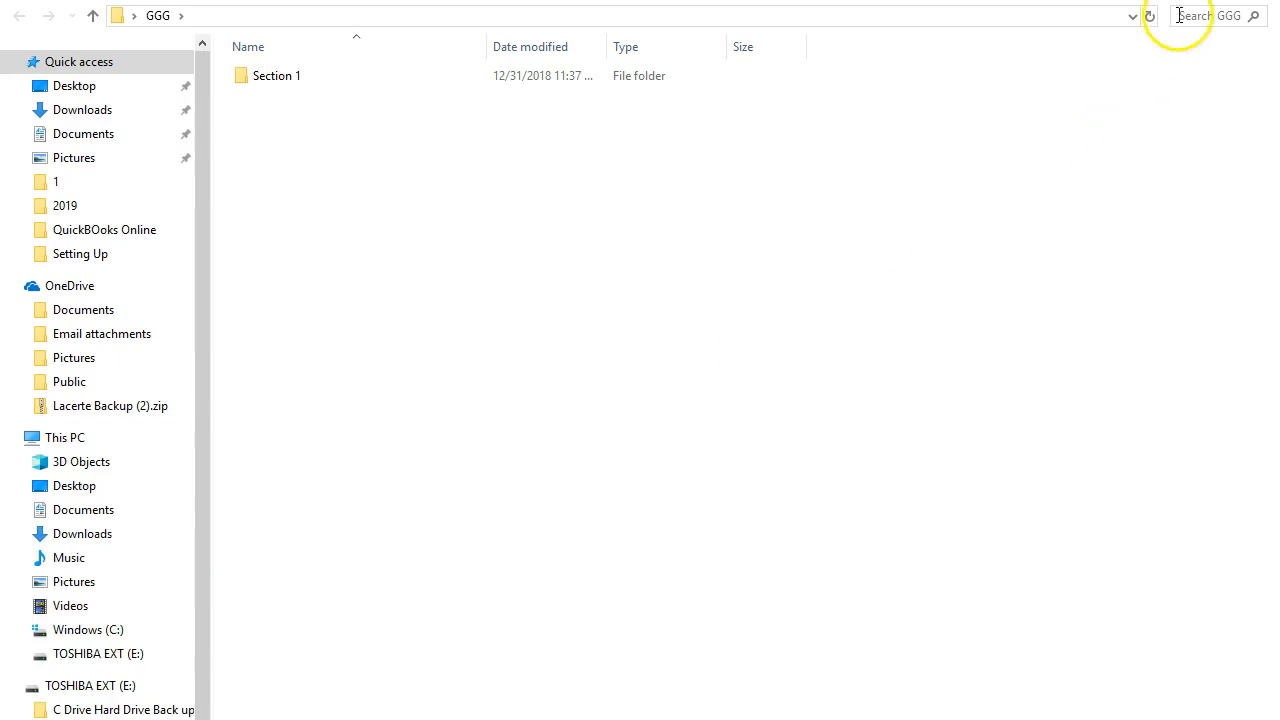
click(1210, 1)
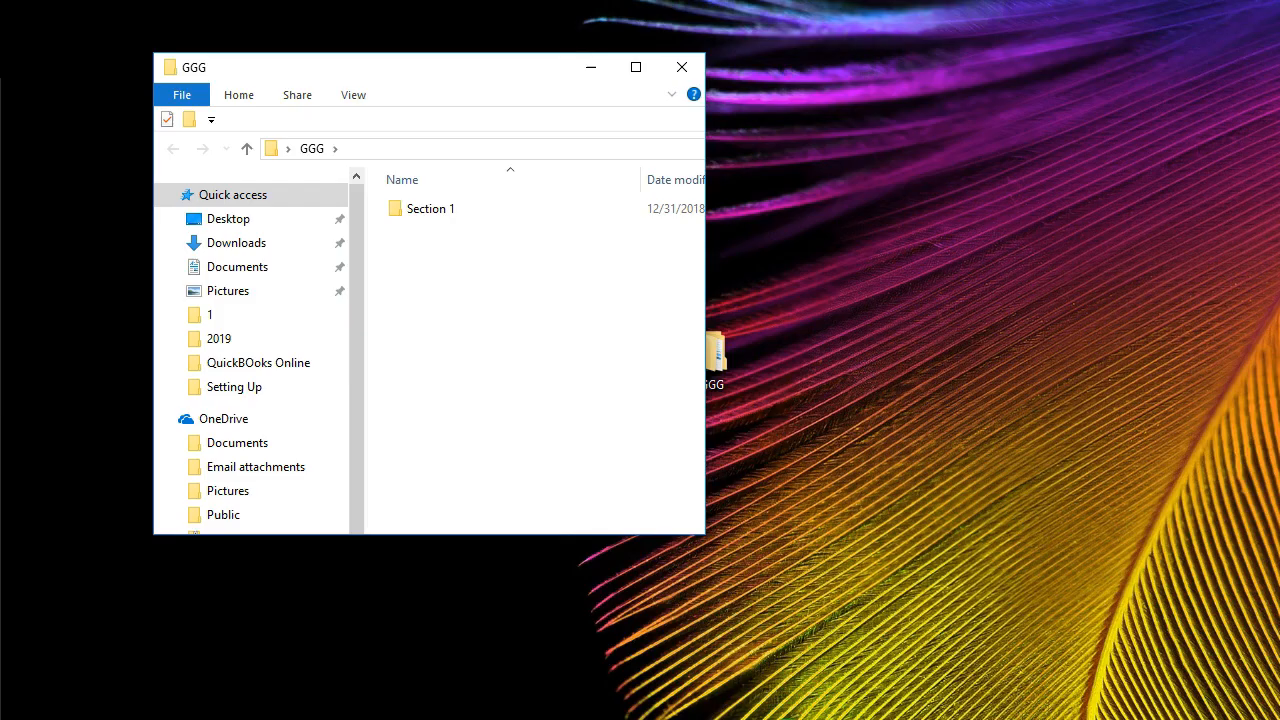
double_click(422, 216)
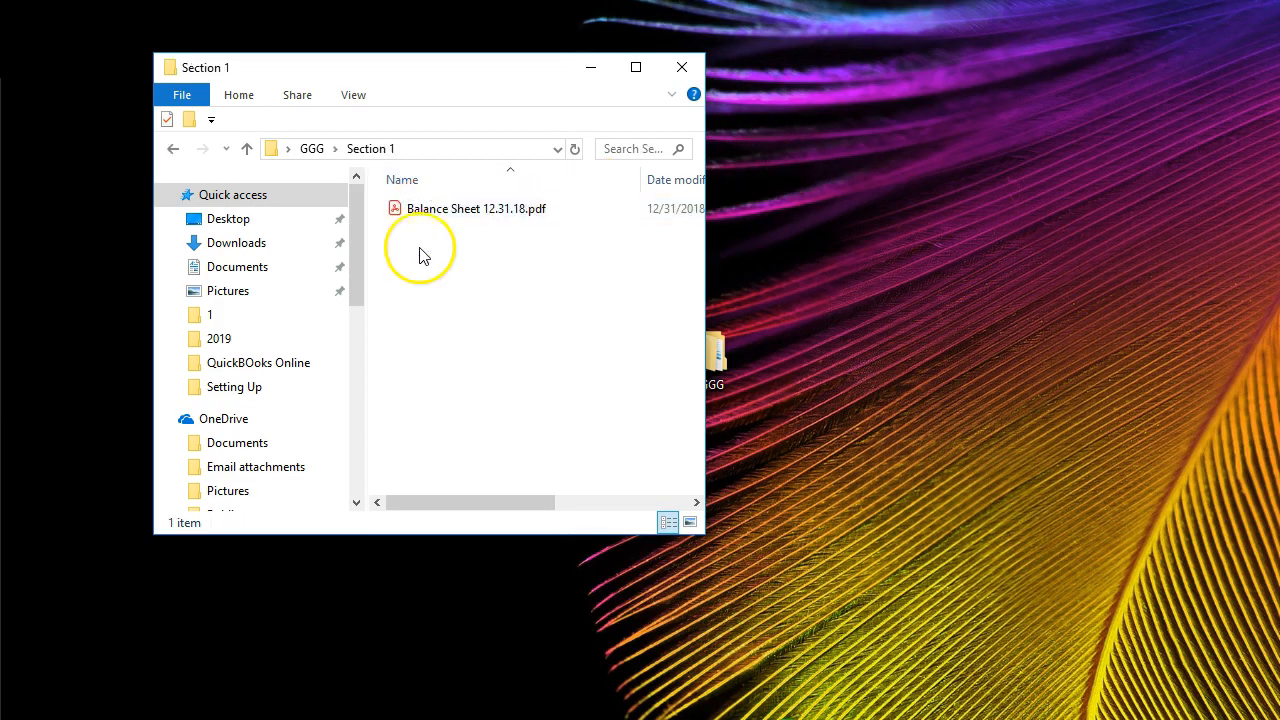
double_click(438, 215)
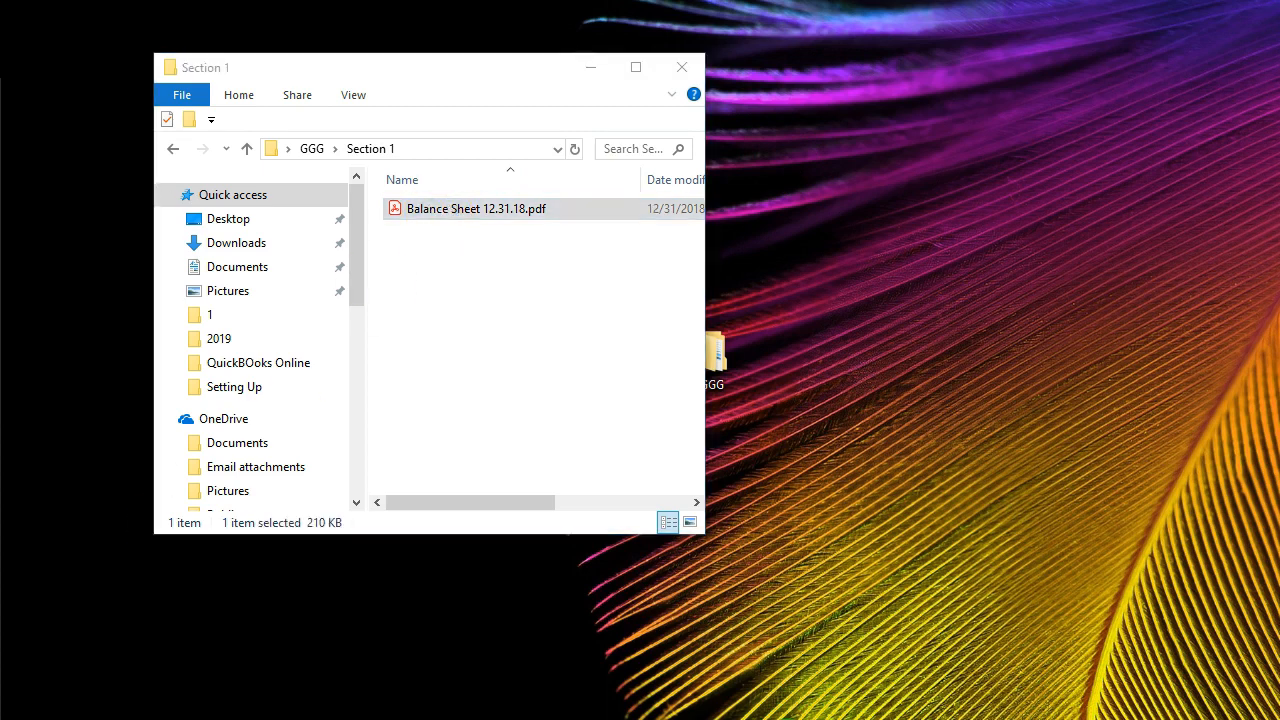
Return to the browser, cancel the print preview and close the balance sheet's print, email or save as PDF window
scroll(377, 553, down, 5)
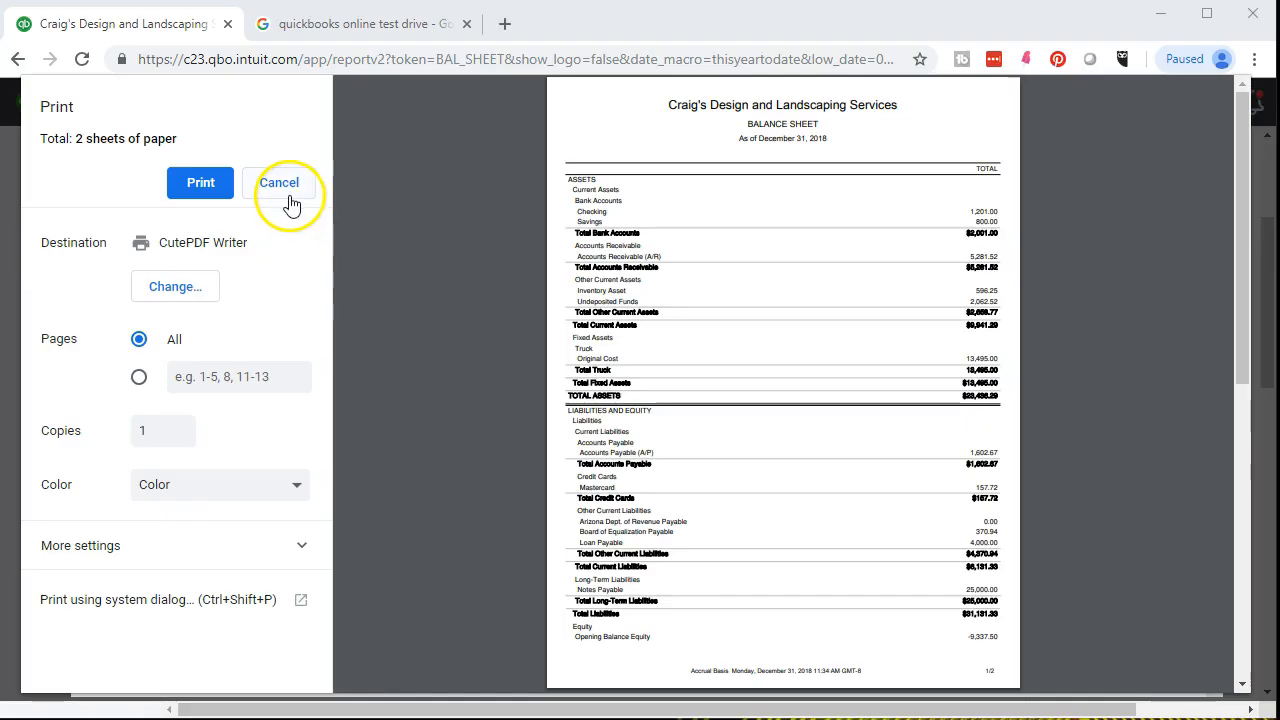
click(286, 188)
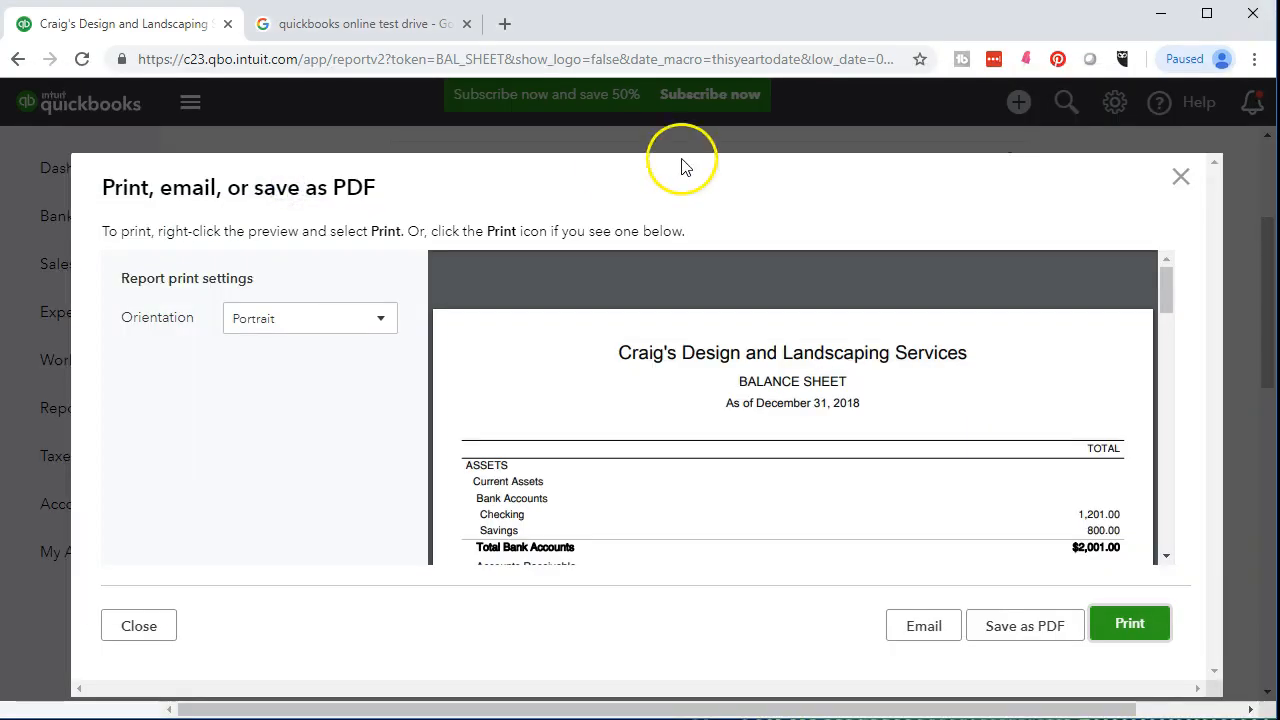
click(1182, 178)
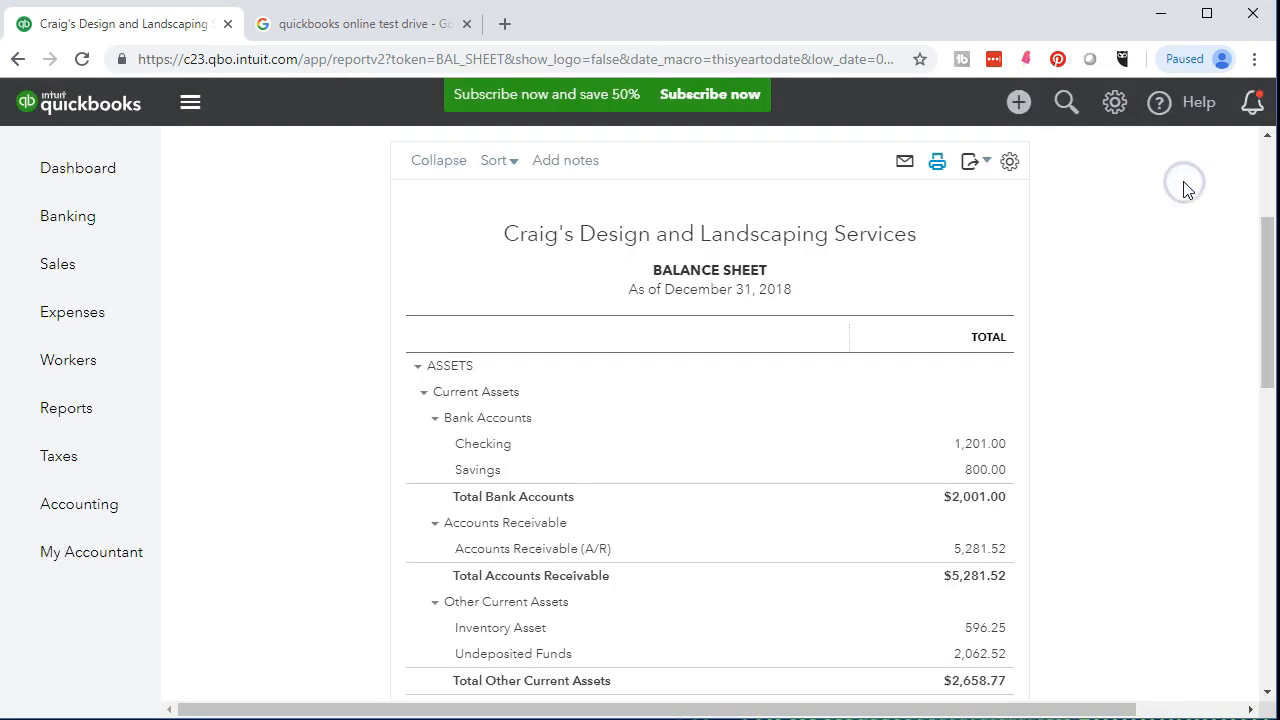
Export the balance sheet report to Excel and open the downloaded workbook
click(986, 162)
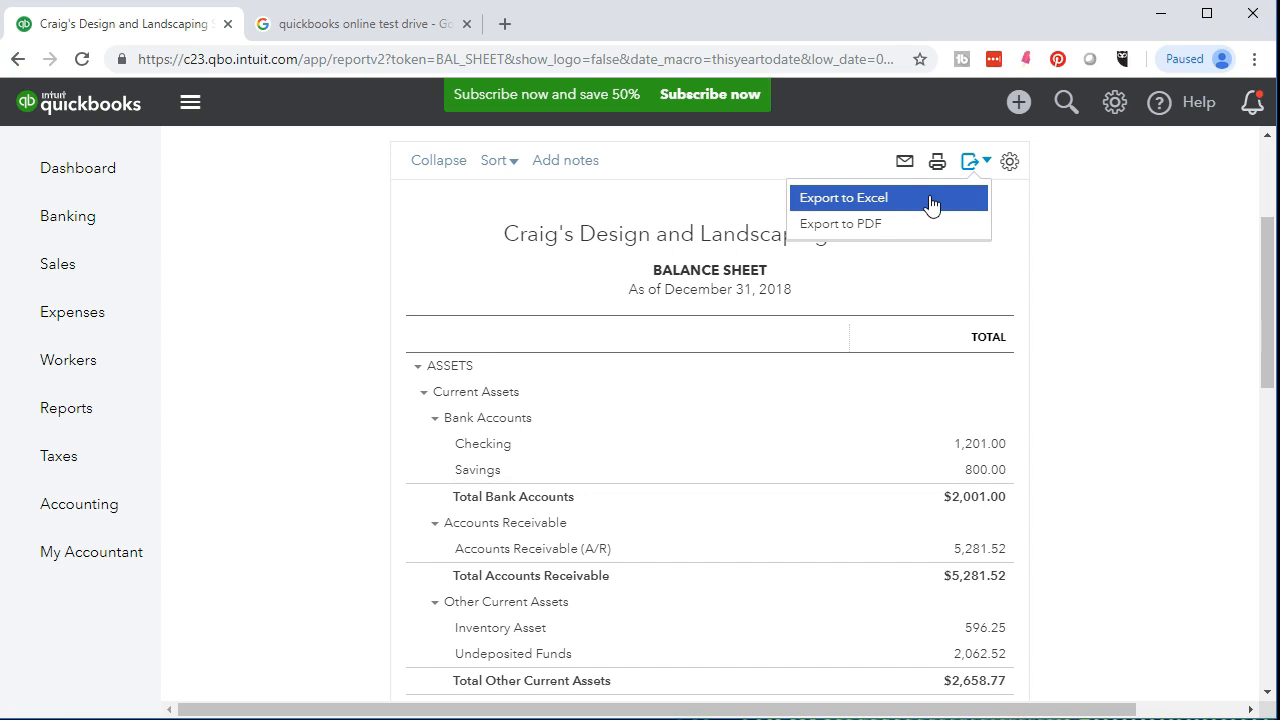
click(930, 198)
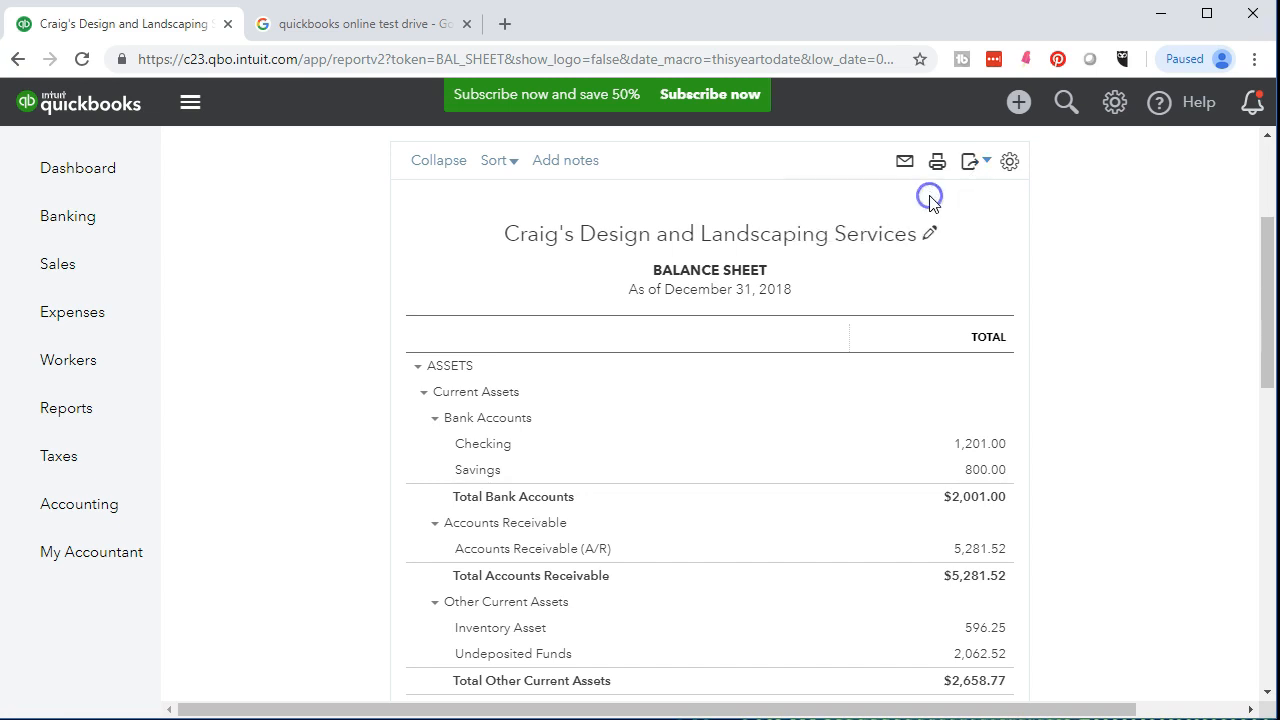
click(700, 394)
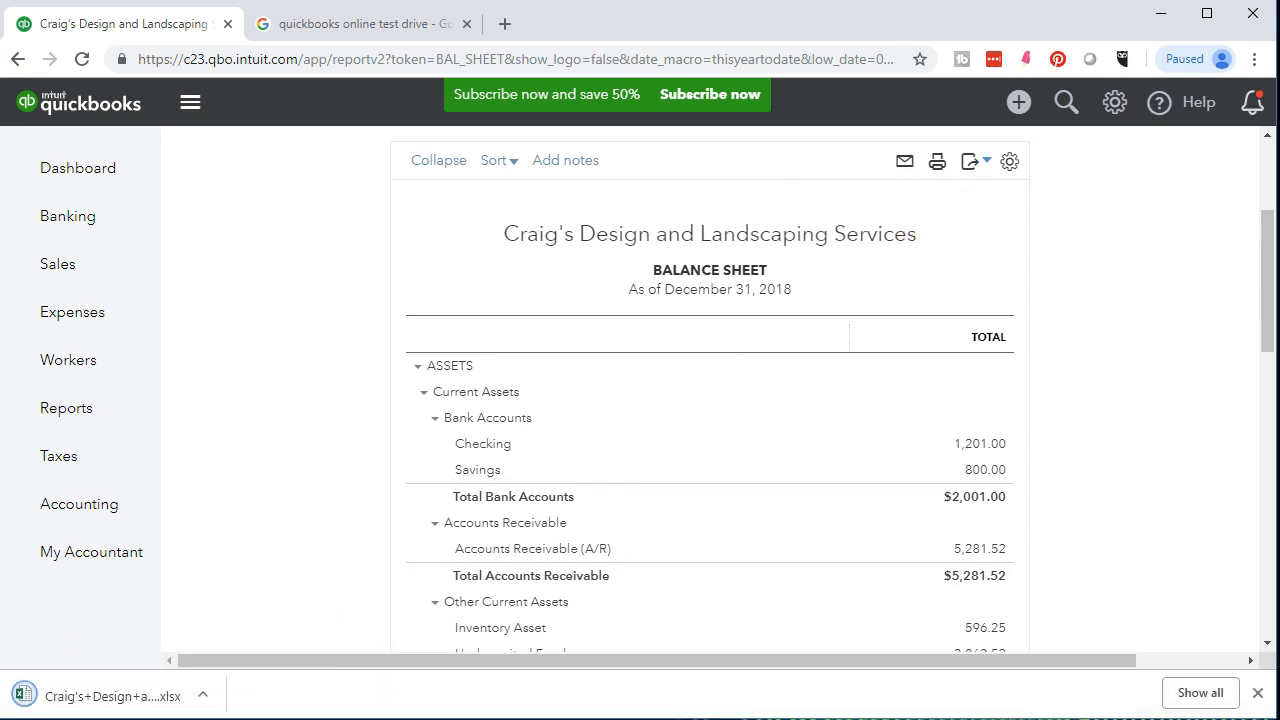
click(86, 700)
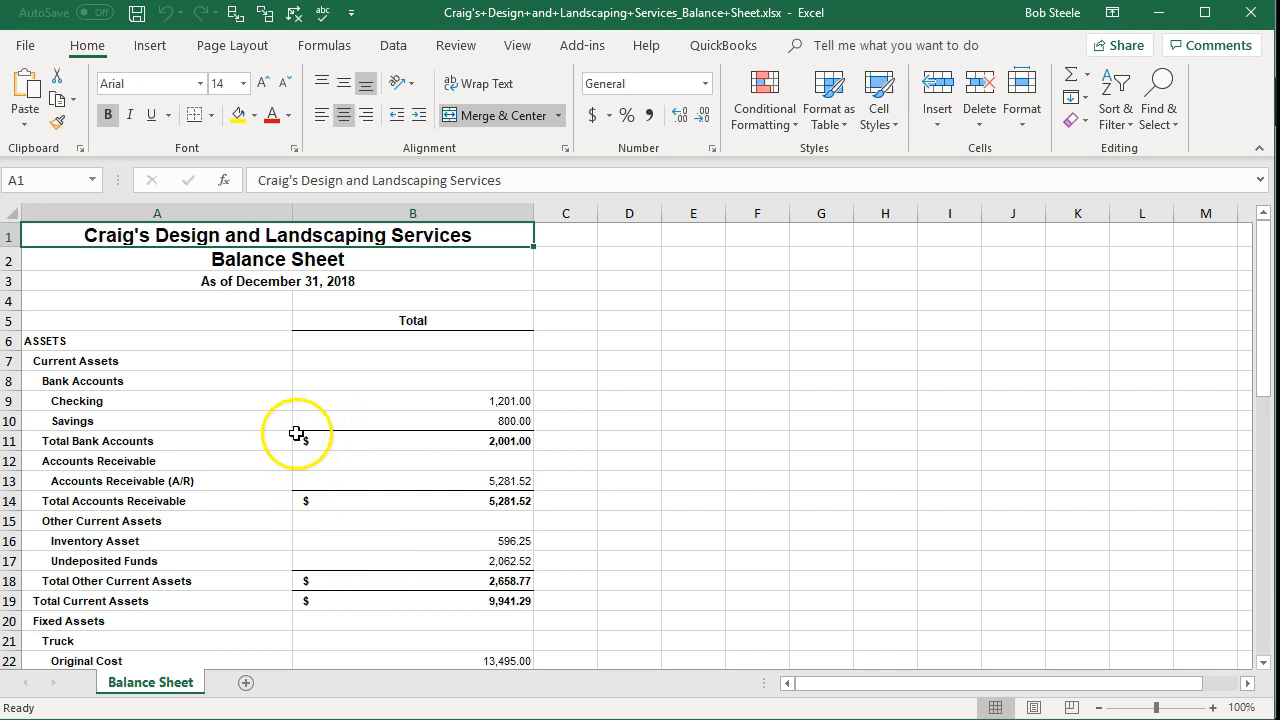
Review the balance sheet's pages in Page Layout view, then return the worksheet to Normal view
click(357, 440)
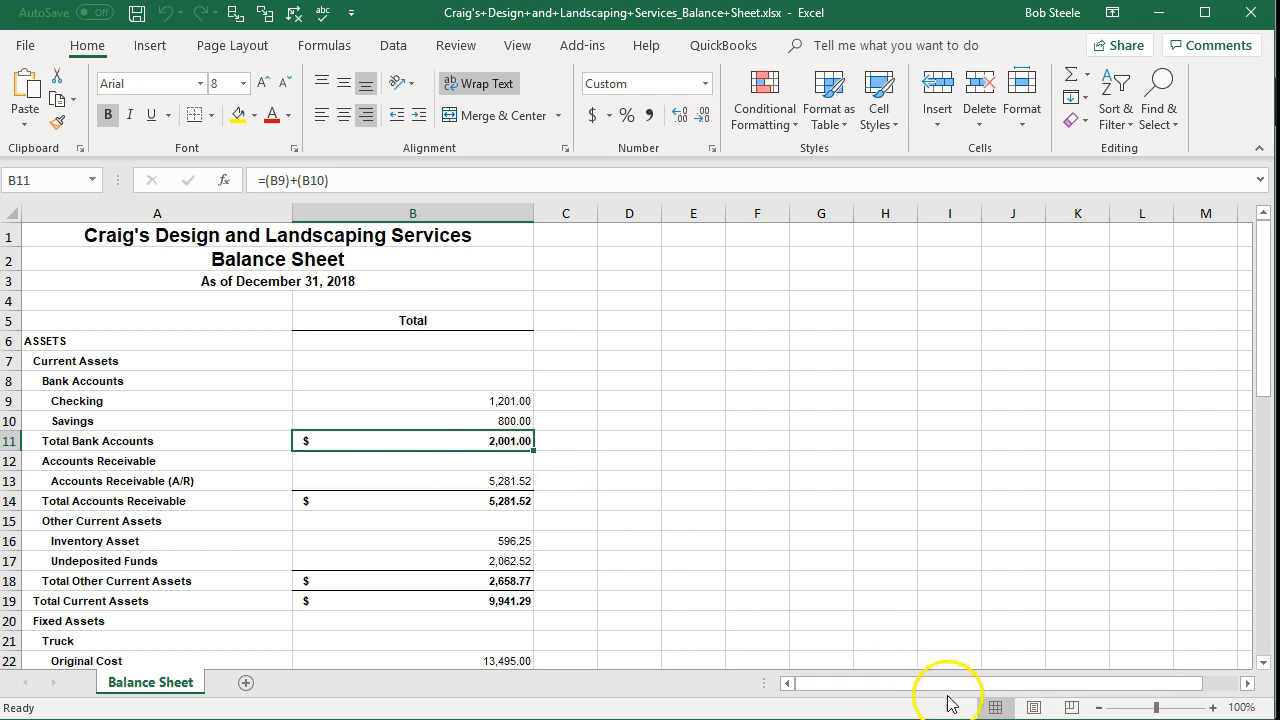
click(1033, 707)
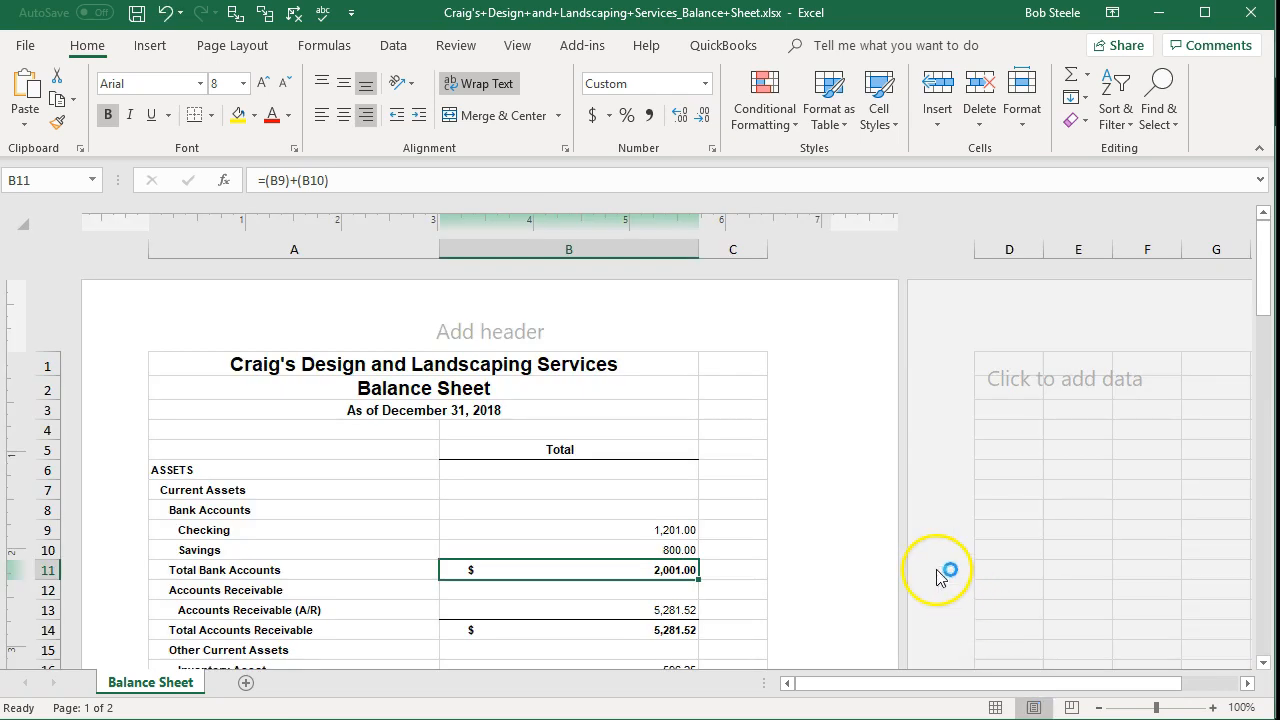
scroll(943, 571, down, 7)
scroll(936, 570, down, 3)
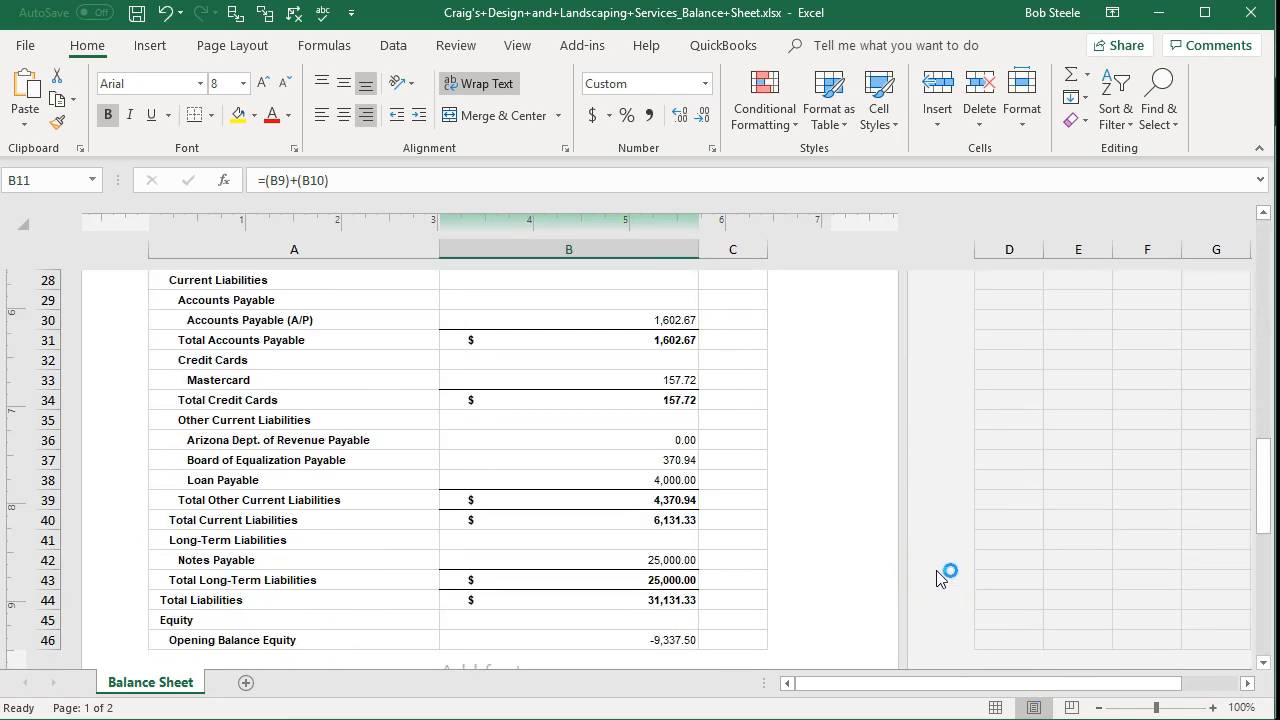
scroll(936, 570, up, 3)
scroll(936, 570, up, 7)
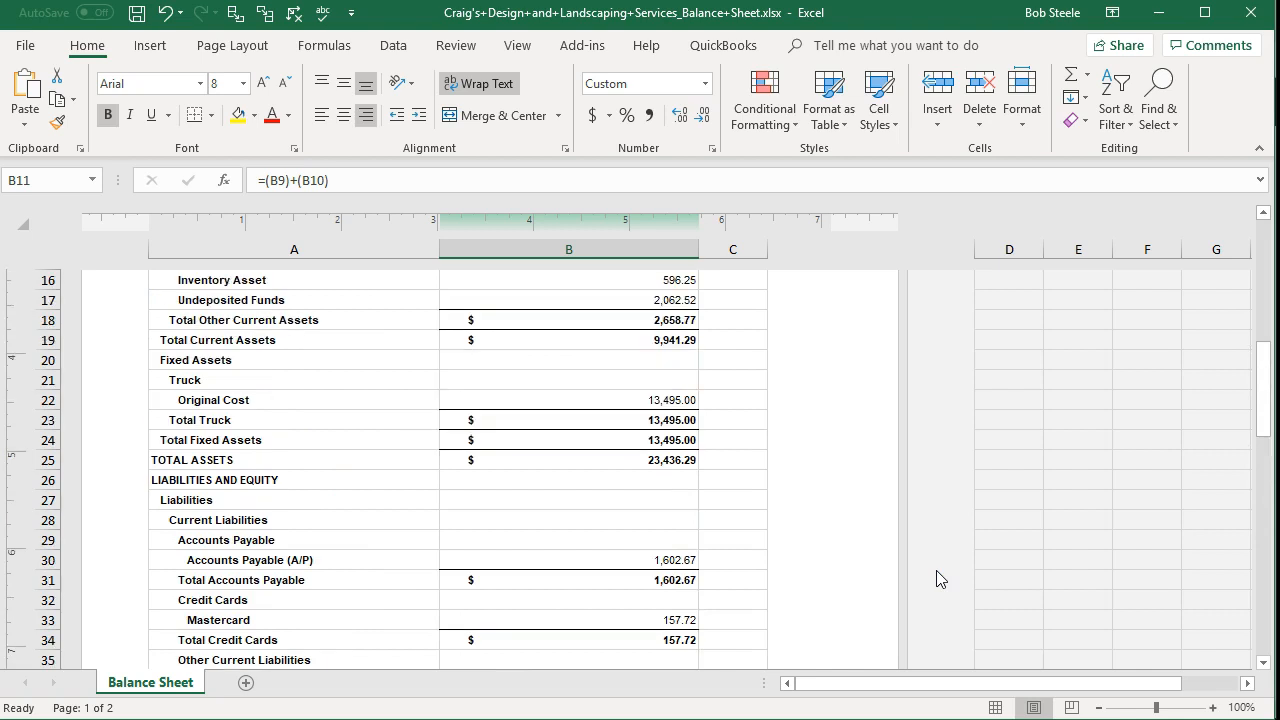
click(995, 707)
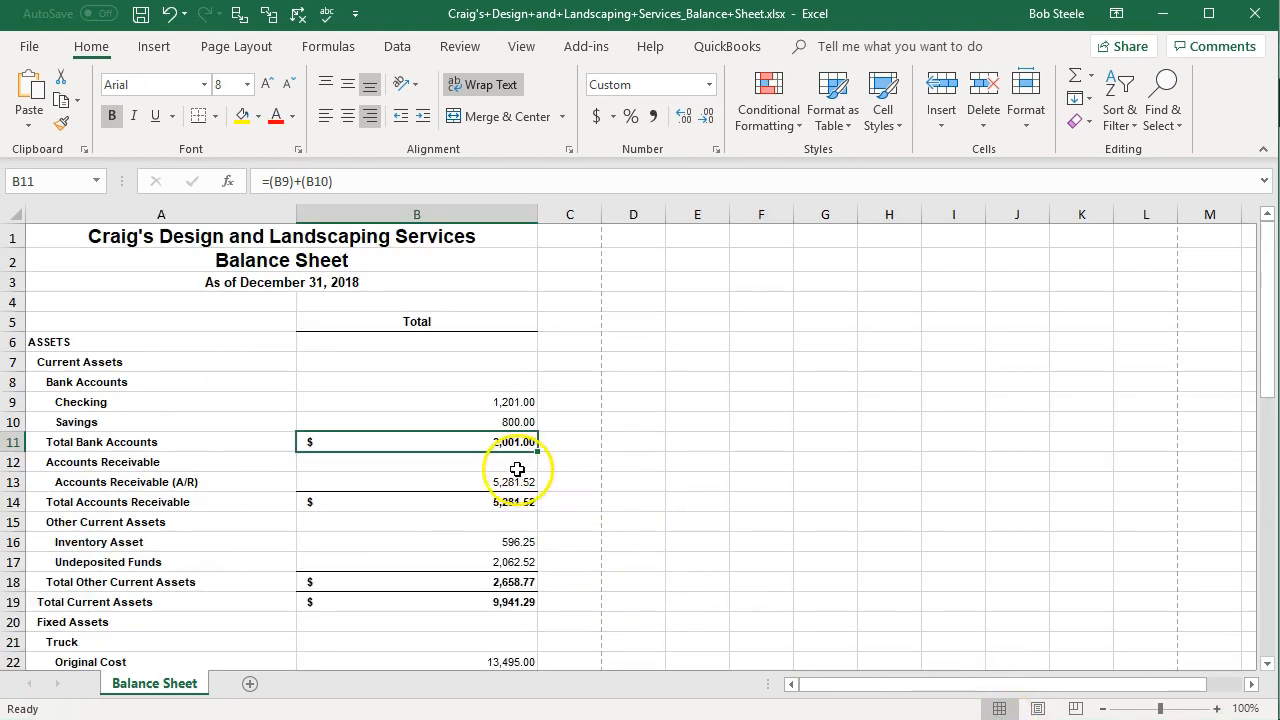
Examine the formulas behind the bank accounts, accounts receivable, other current assets and total current assets amounts
double_click(458, 440)
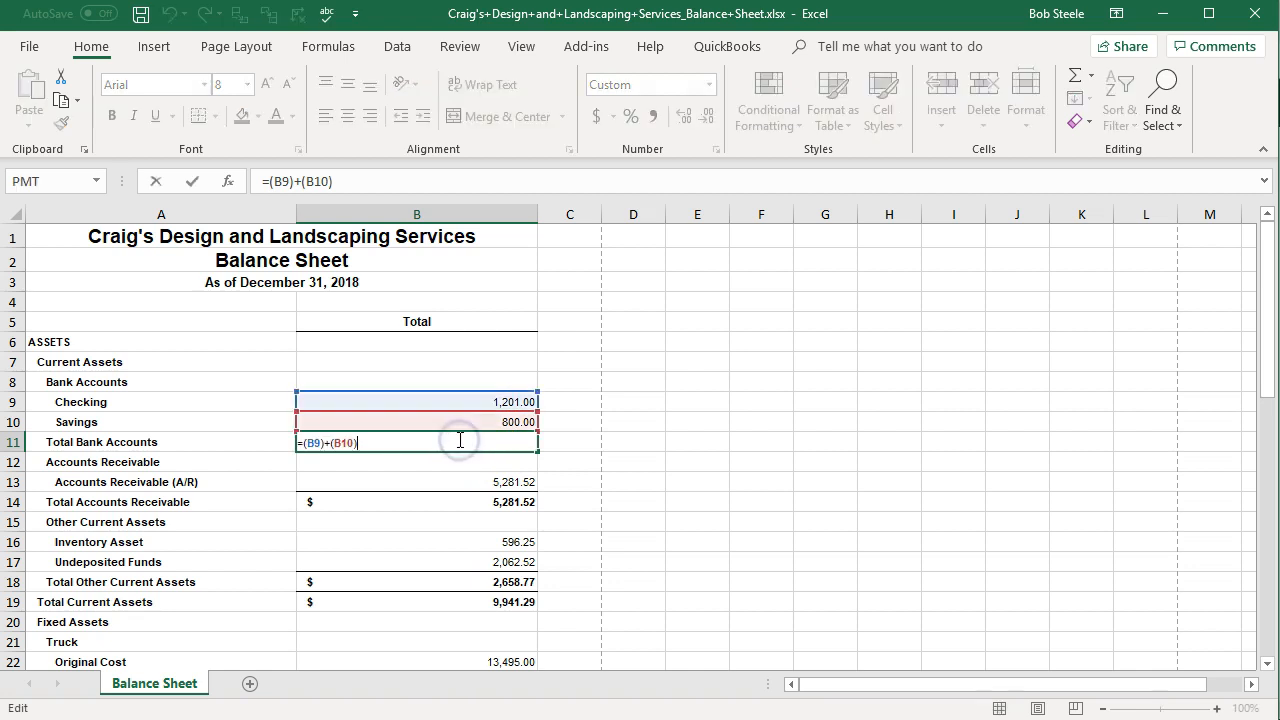
key(Return)
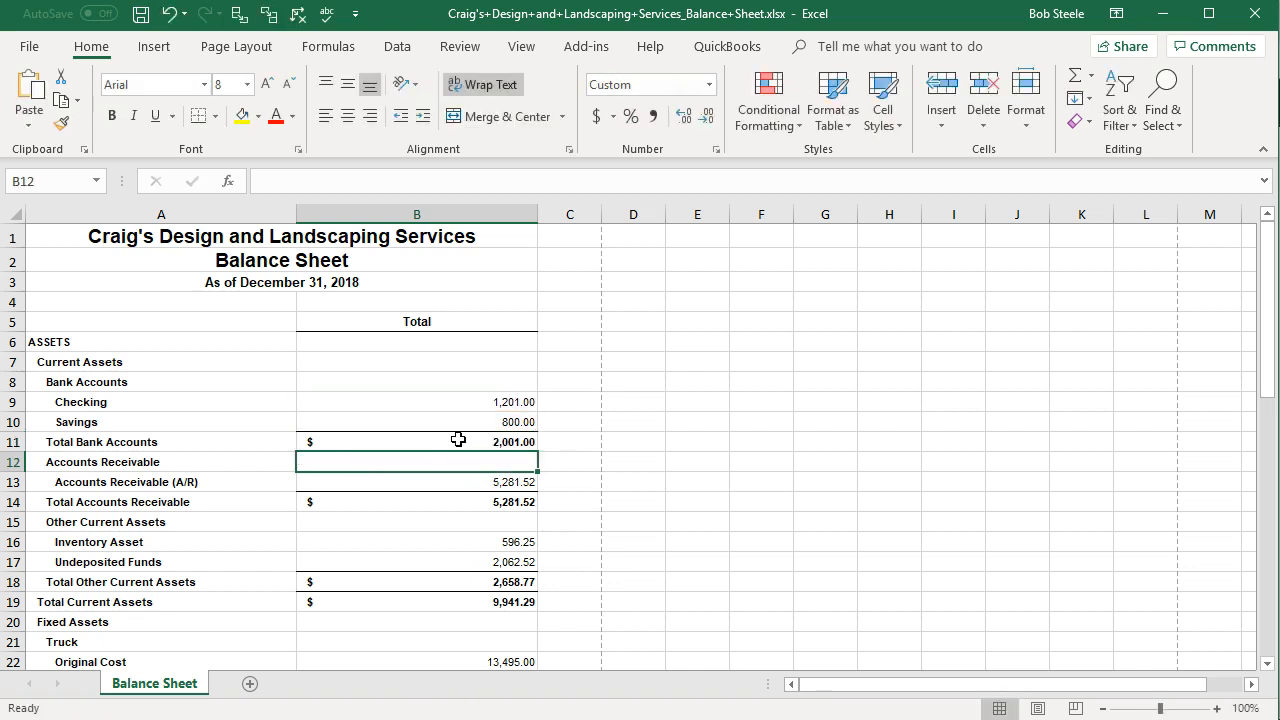
double_click(455, 500)
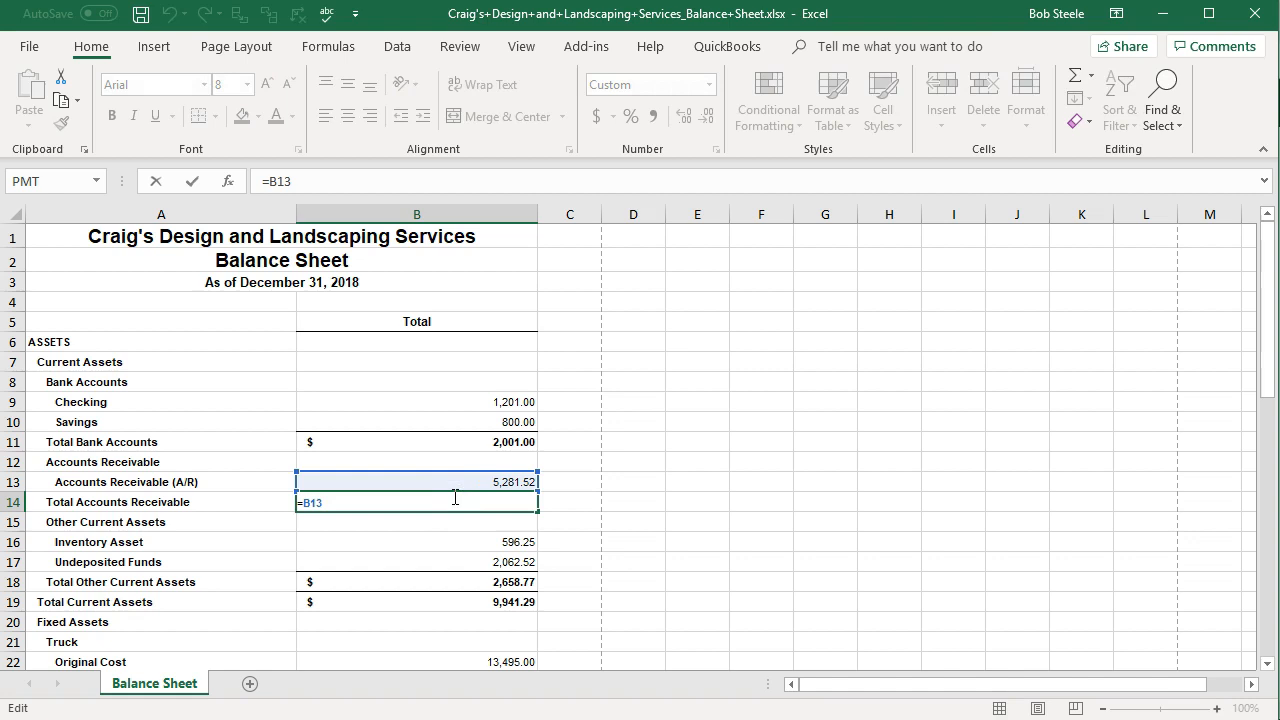
key(Return)
double_click(461, 586)
key(Return)
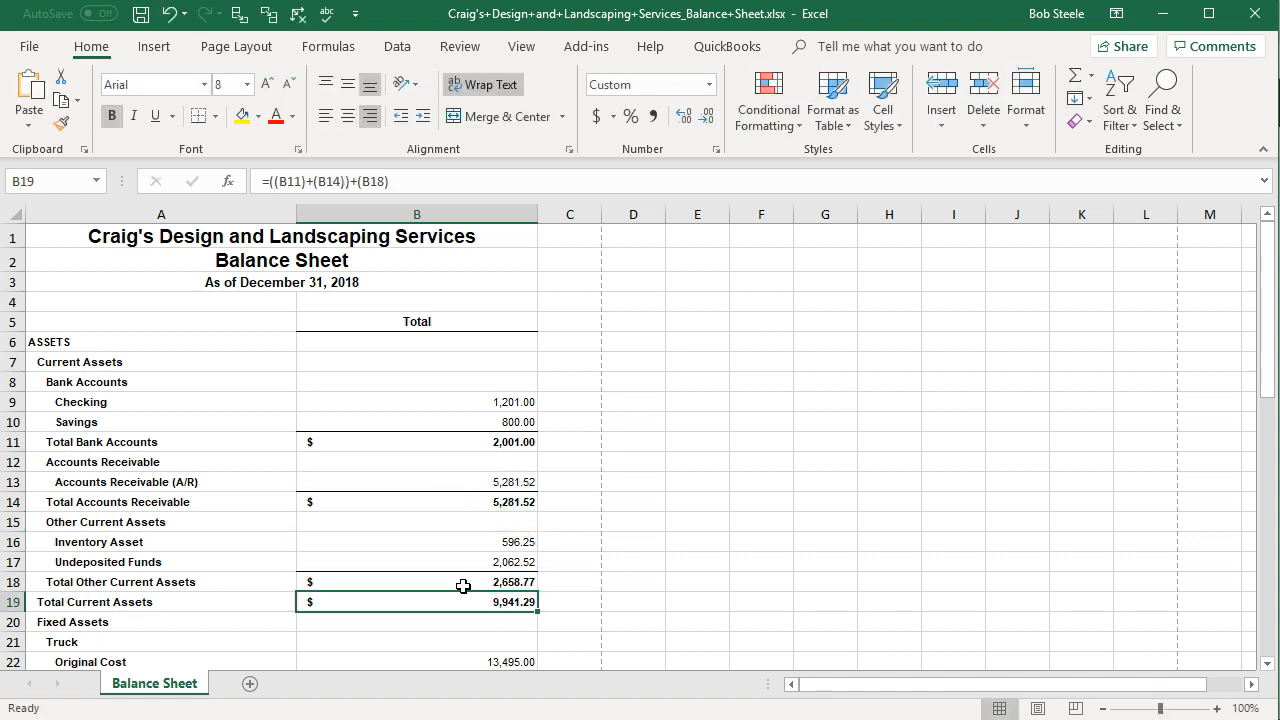
double_click(459, 598)
key(Return)
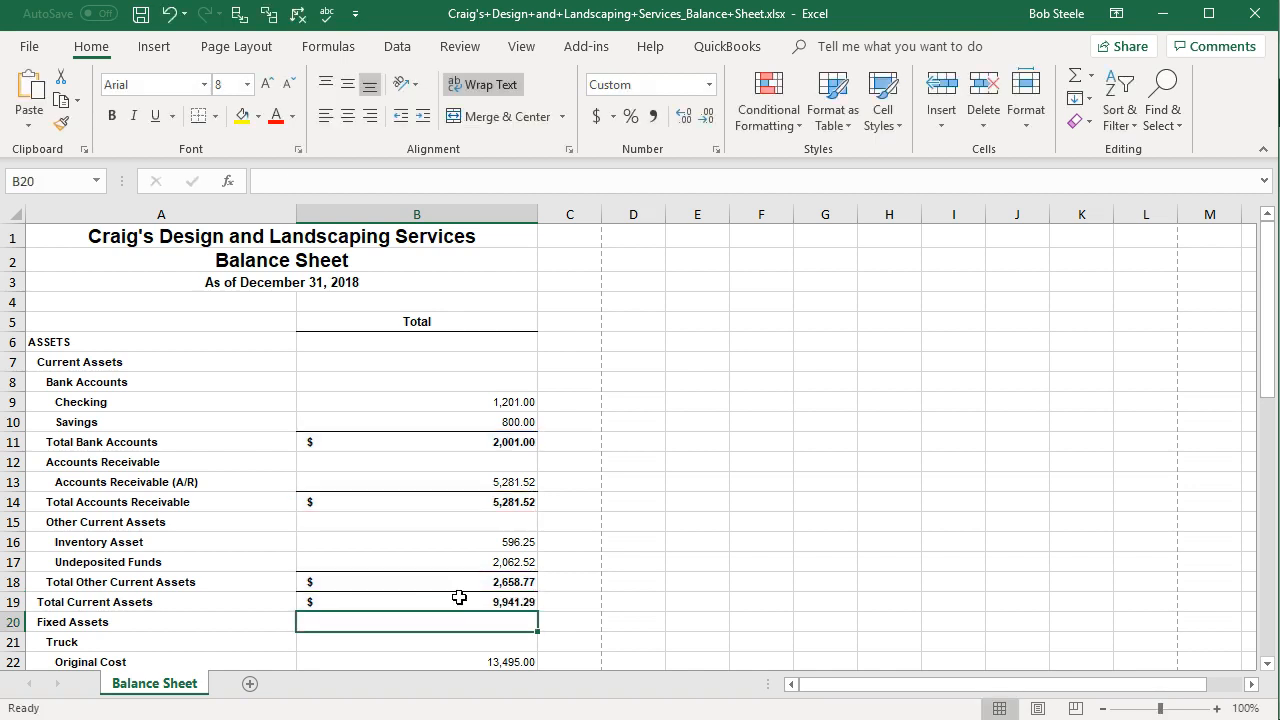
scroll(459, 597, down, 1)
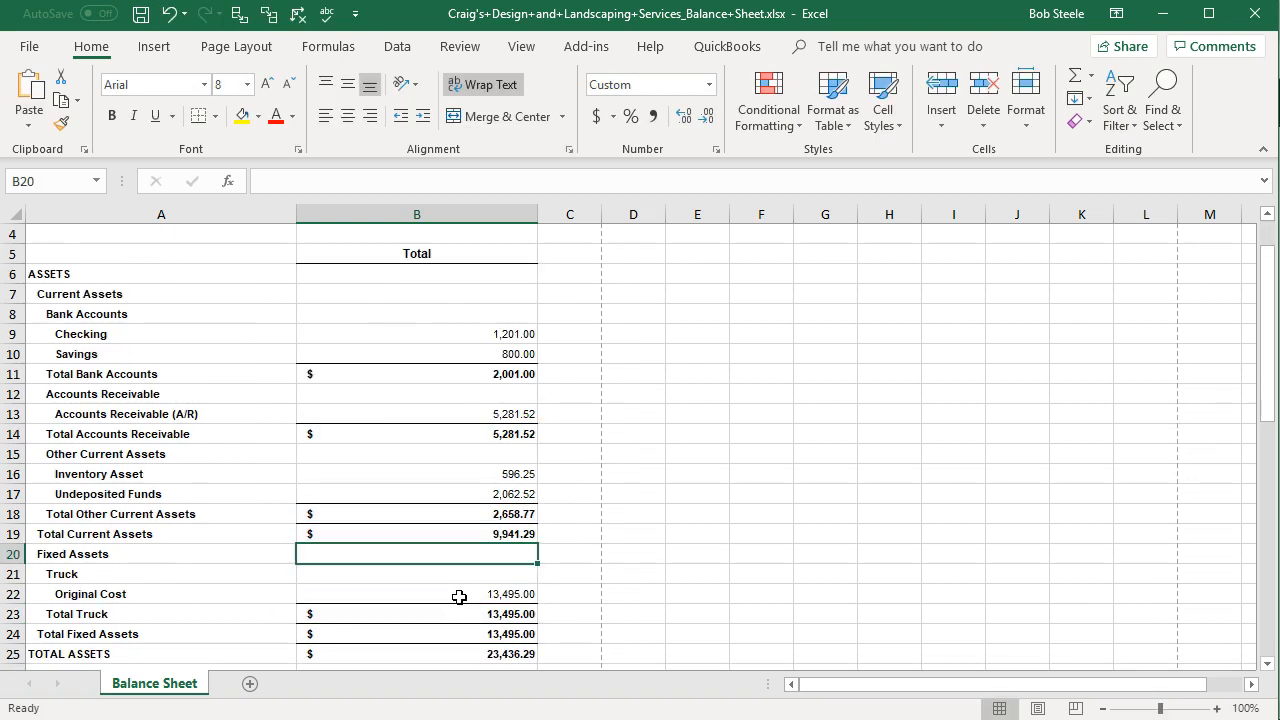
scroll(459, 597, up, 1)
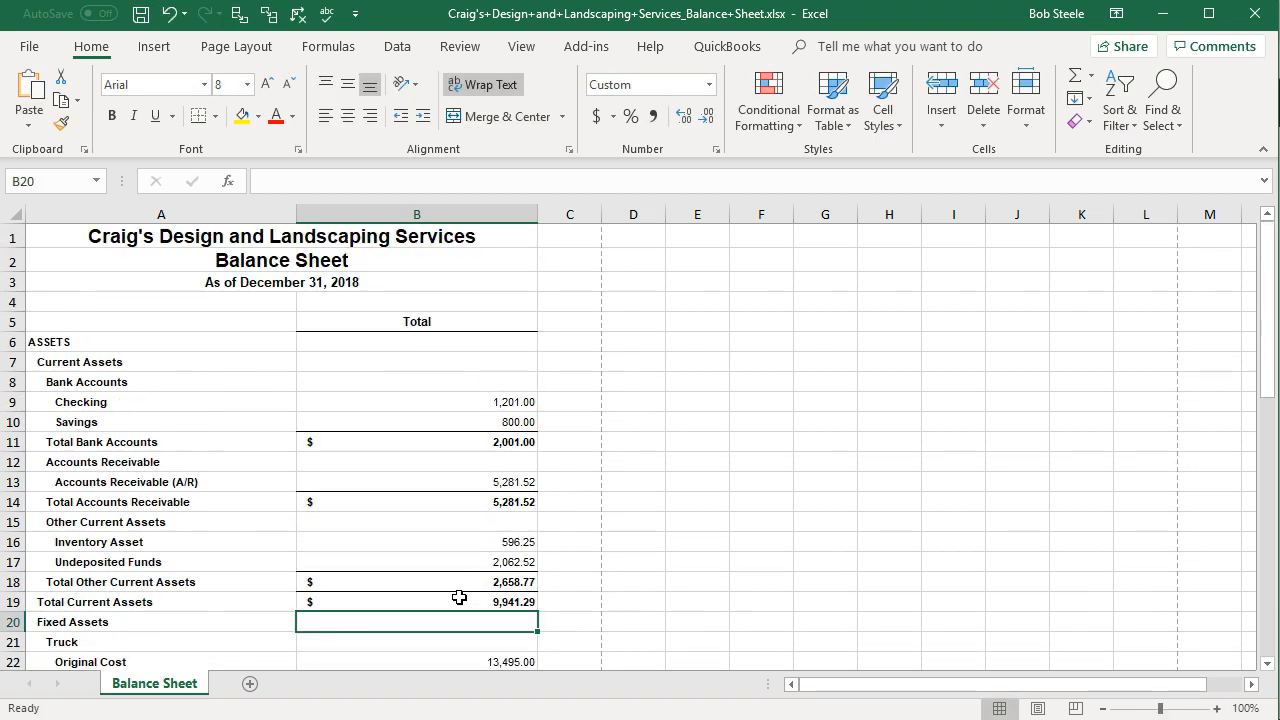
click(505, 621)
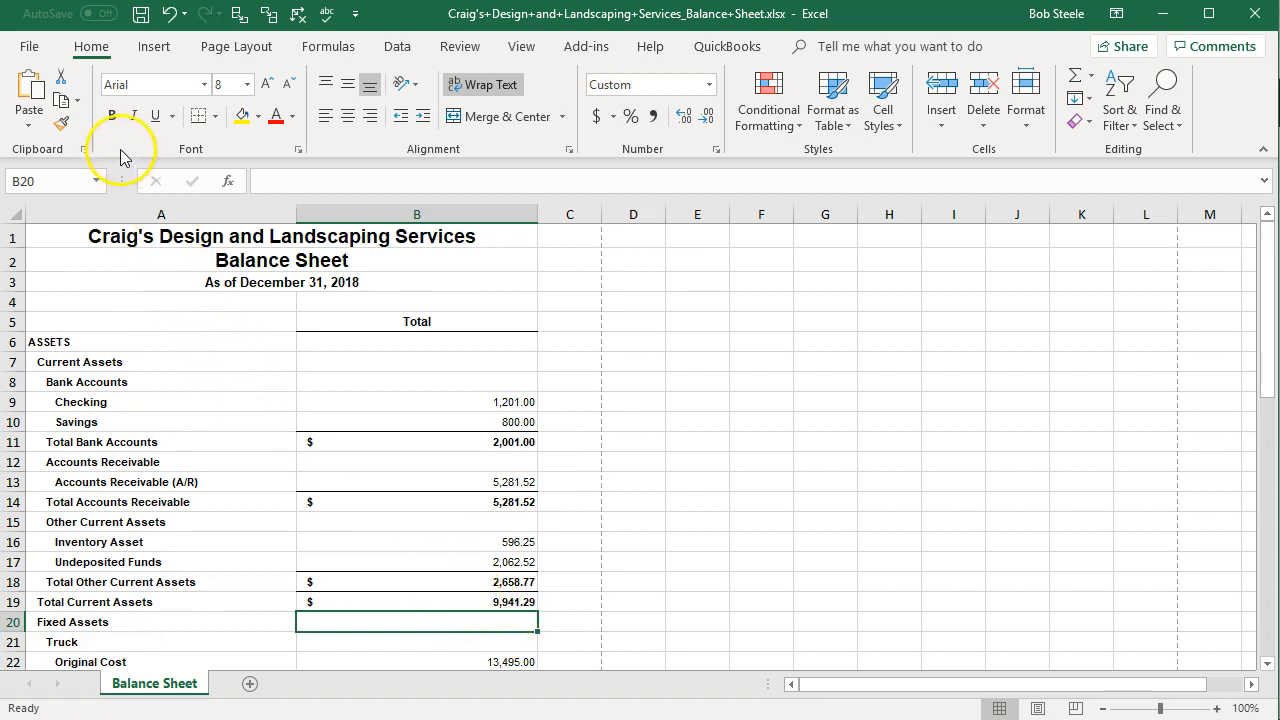
Check the workbook's print settings, then choose the Section 1 folder inside GGG on the Desktop as its save location
click(28, 54)
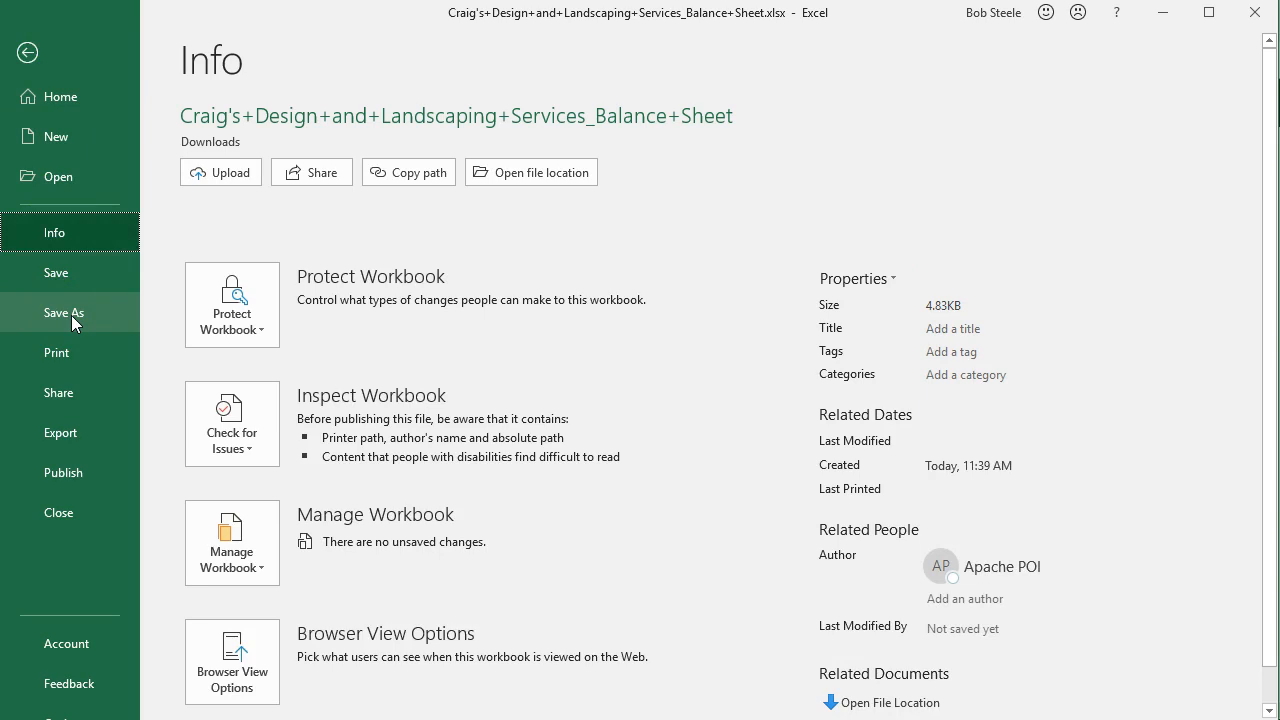
click(66, 346)
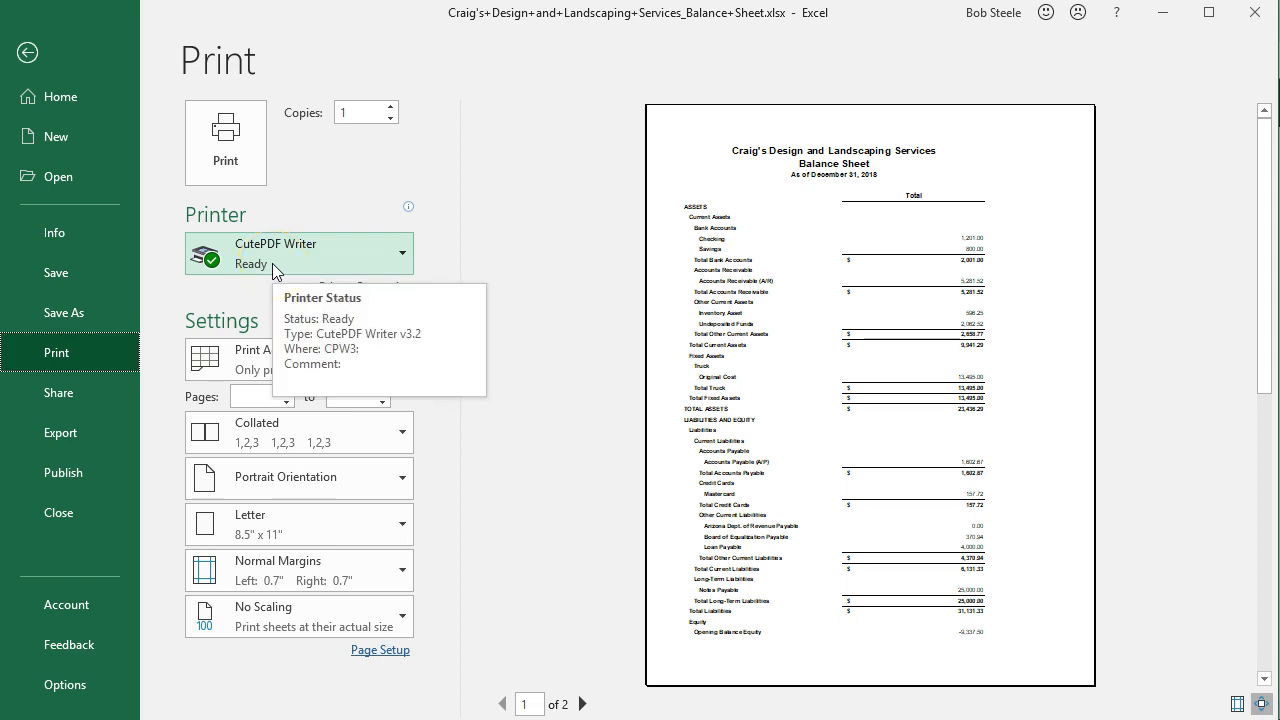
click(77, 310)
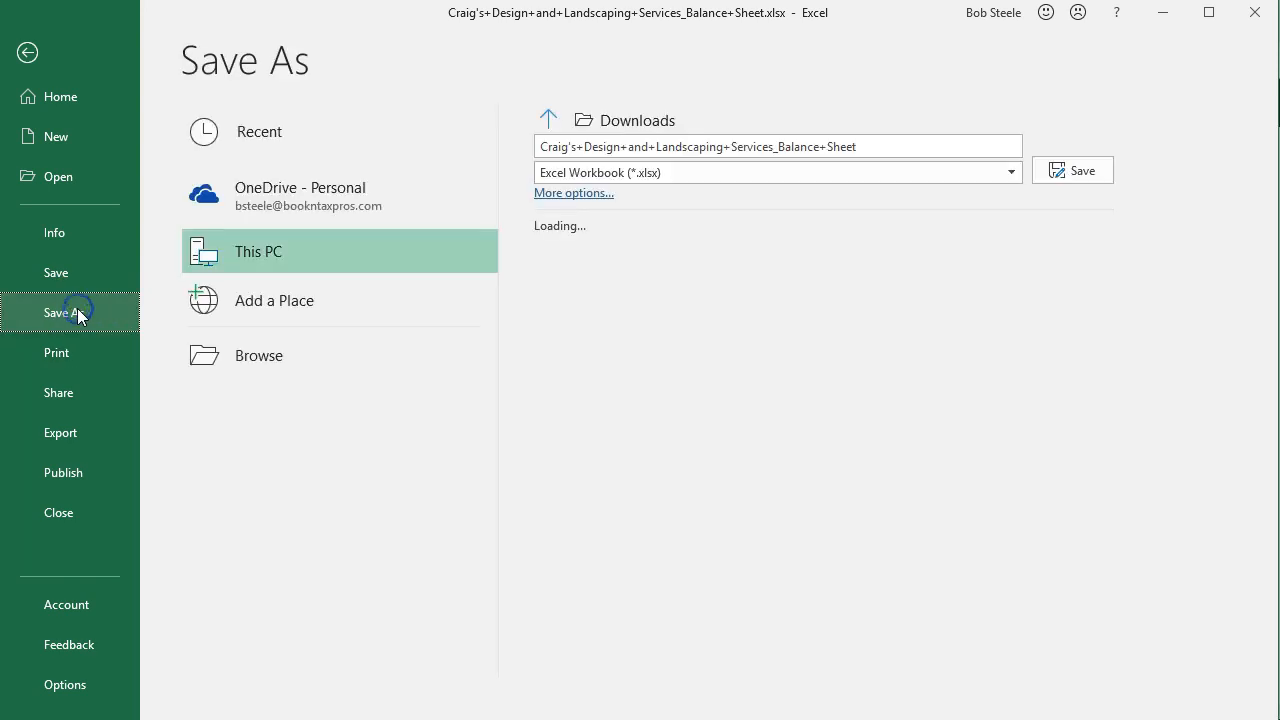
click(237, 358)
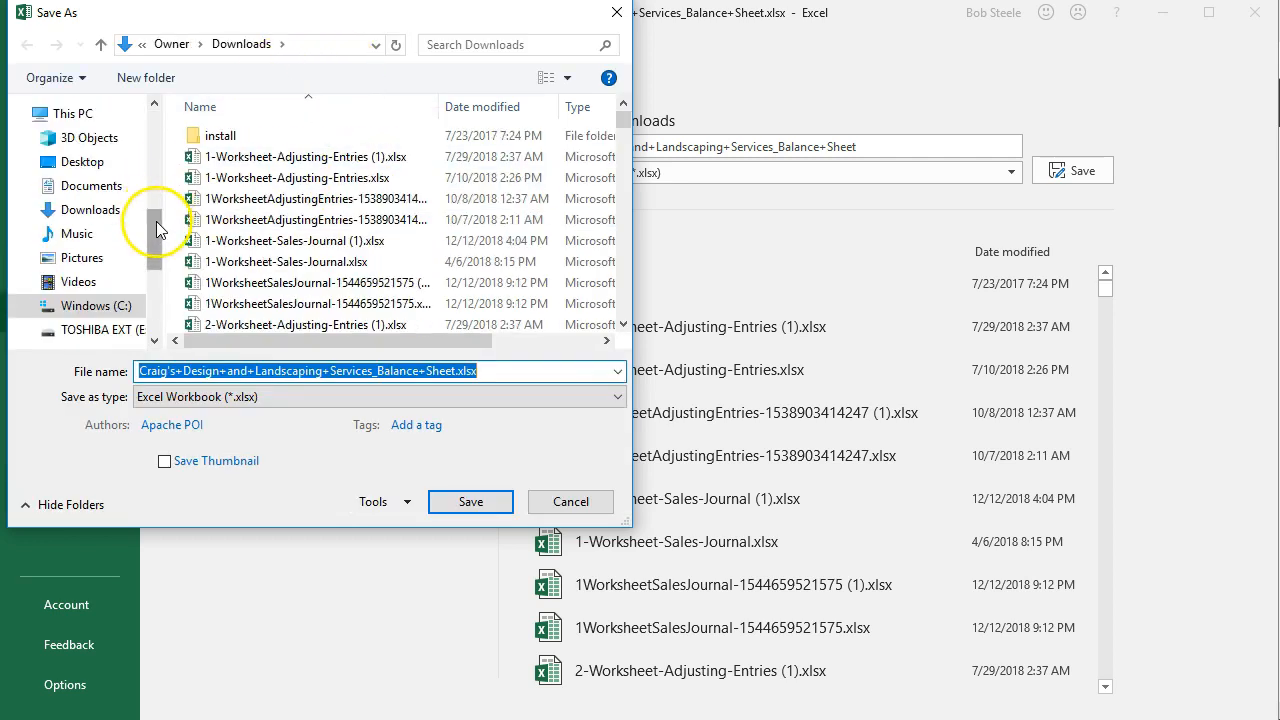
scroll(156, 228, up, 4)
click(82, 146)
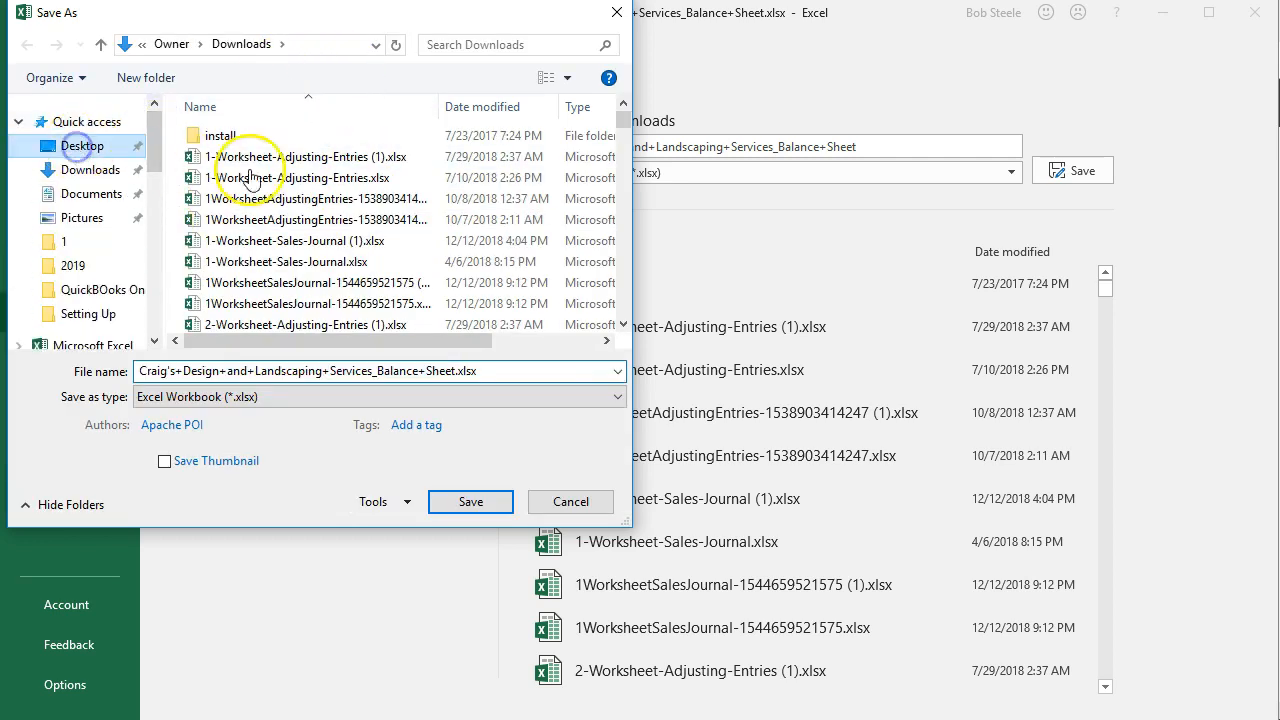
click(622, 342)
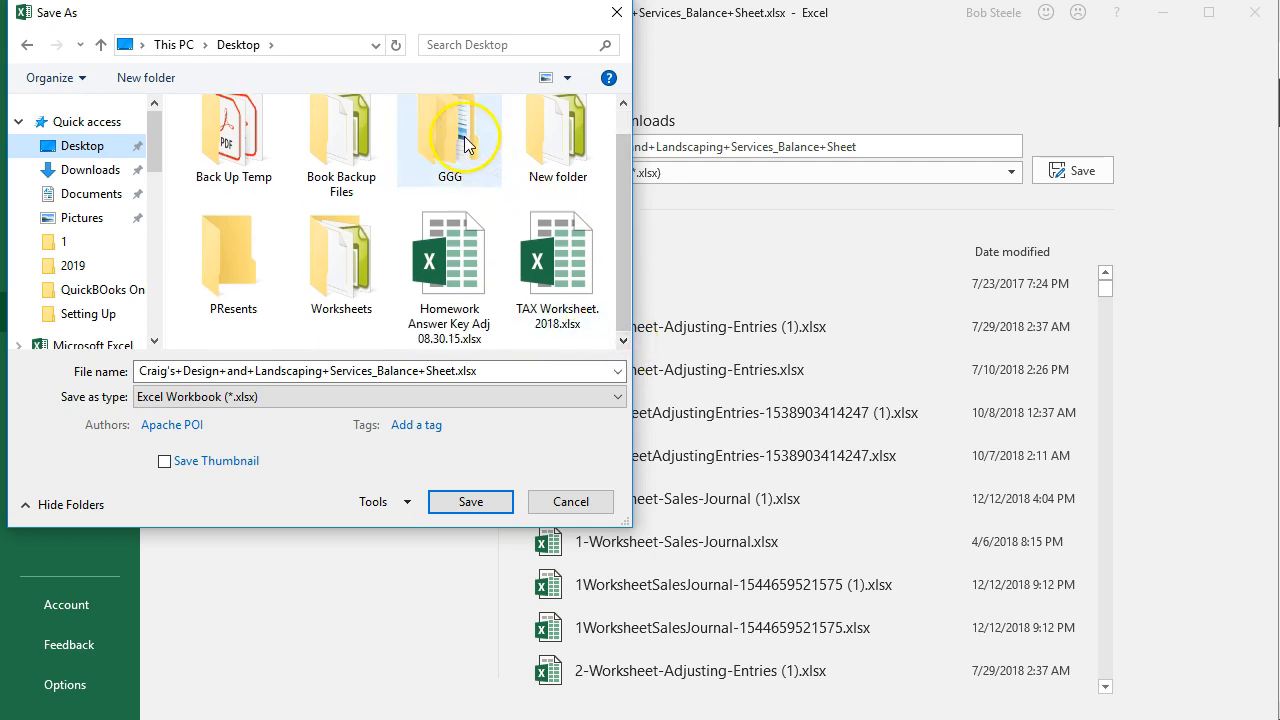
double_click(464, 143)
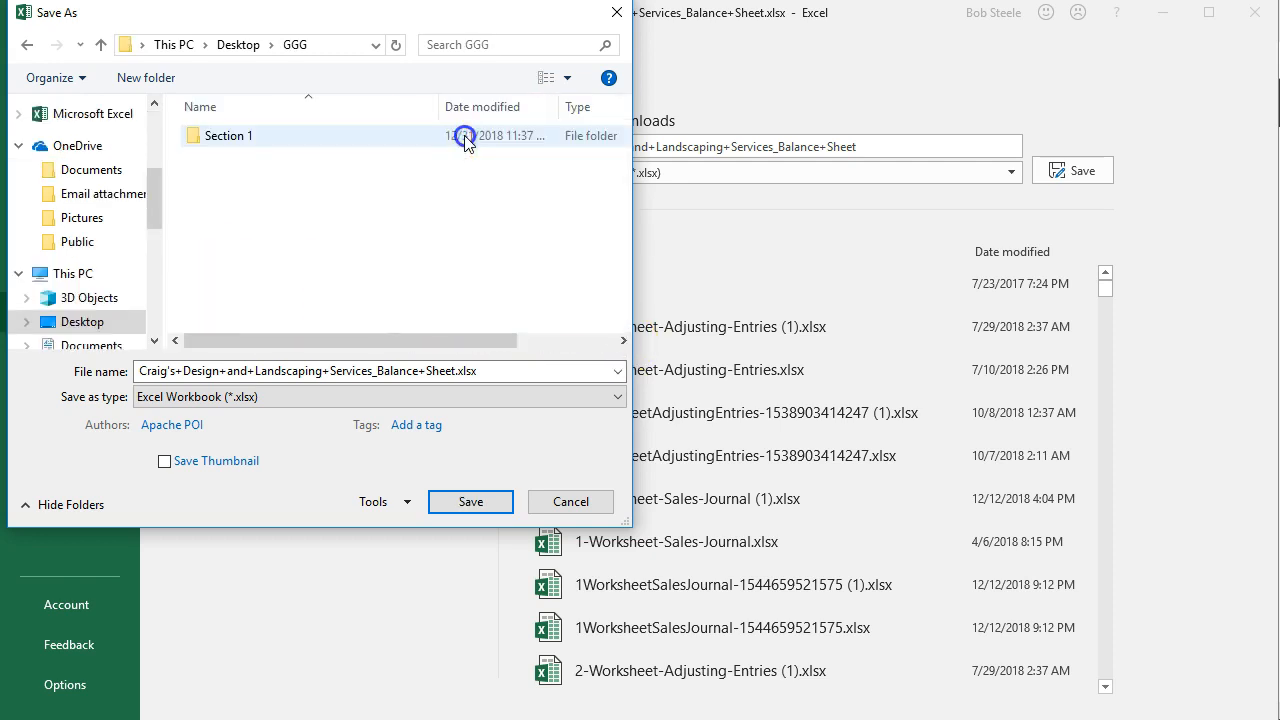
double_click(230, 138)
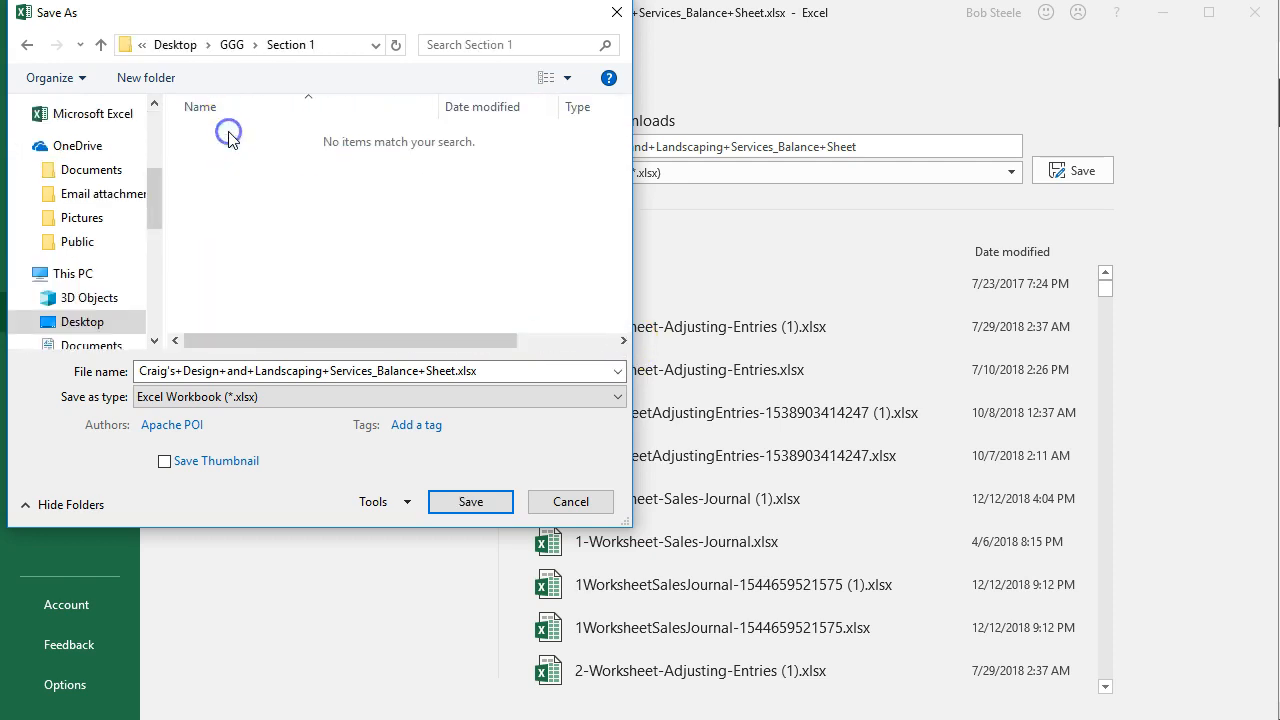
Name the workbook "Balance Sheet 12.31.18.xlsx" and save it in the Section 1 folder
click(396, 370)
click(456, 371)
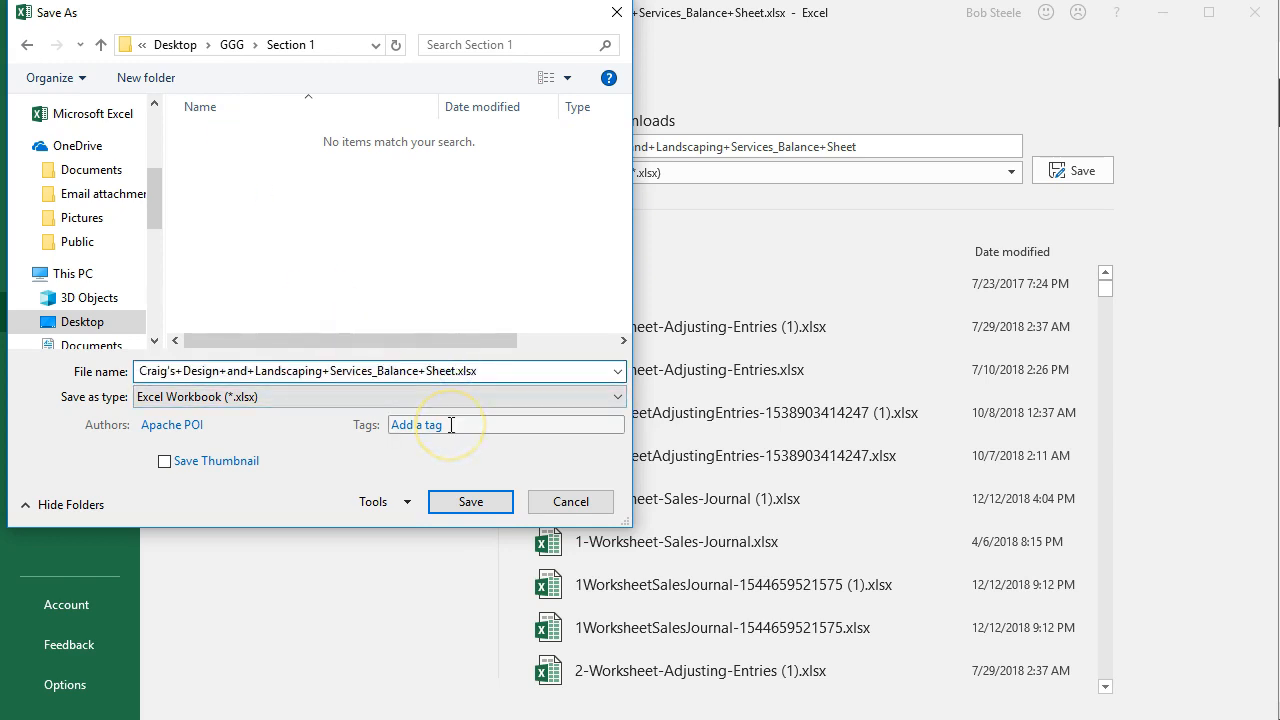
key(BackSpace)
key(BackSpace)
key(BackSpace)
key(BackSpace)
key(BackSpace)
key(BackSpace)
key(BackSpace)
key(BackSpace)
key(BackSpace)
key(BackSpace)
key(BackSpace)
key(BackSpace)
key(BackSpace)
key(BackSpace)
key(BackSpace)
key(BackSpace)
key(BackSpace)
key(BackSpace)
key(BackSpace)
key(BackSpace)
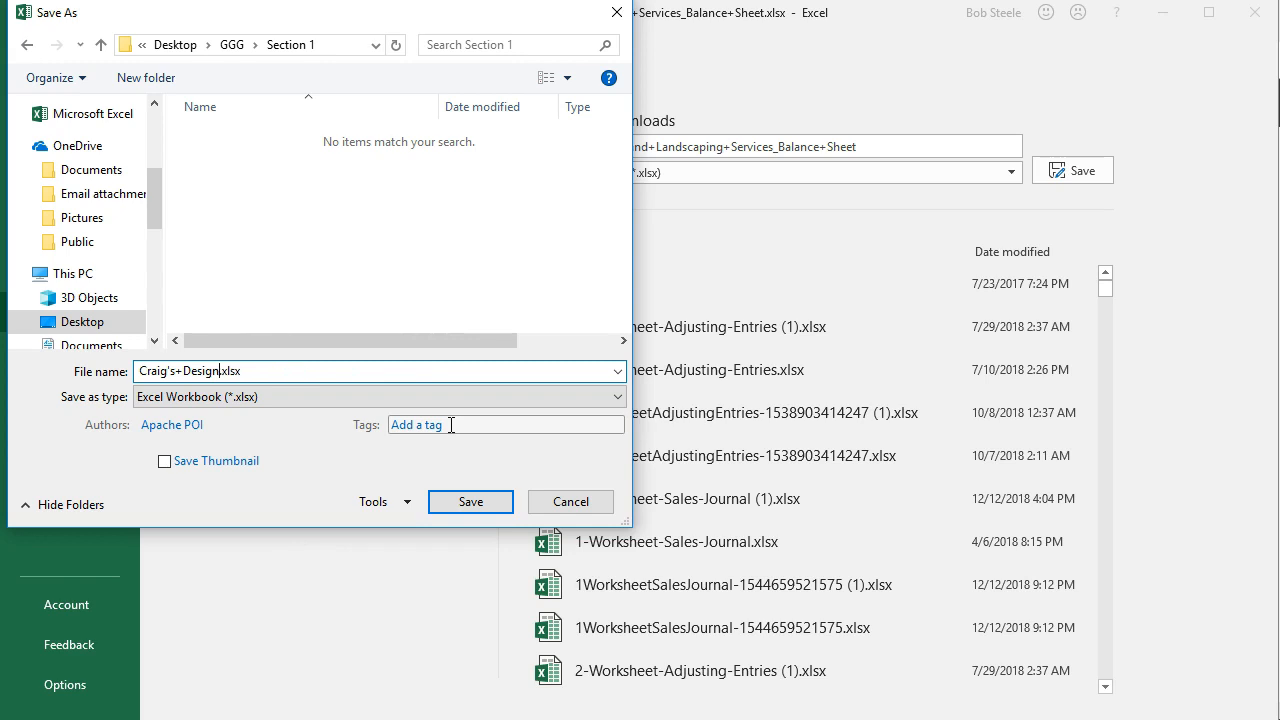
text(Balance Sheet 12.31.18)
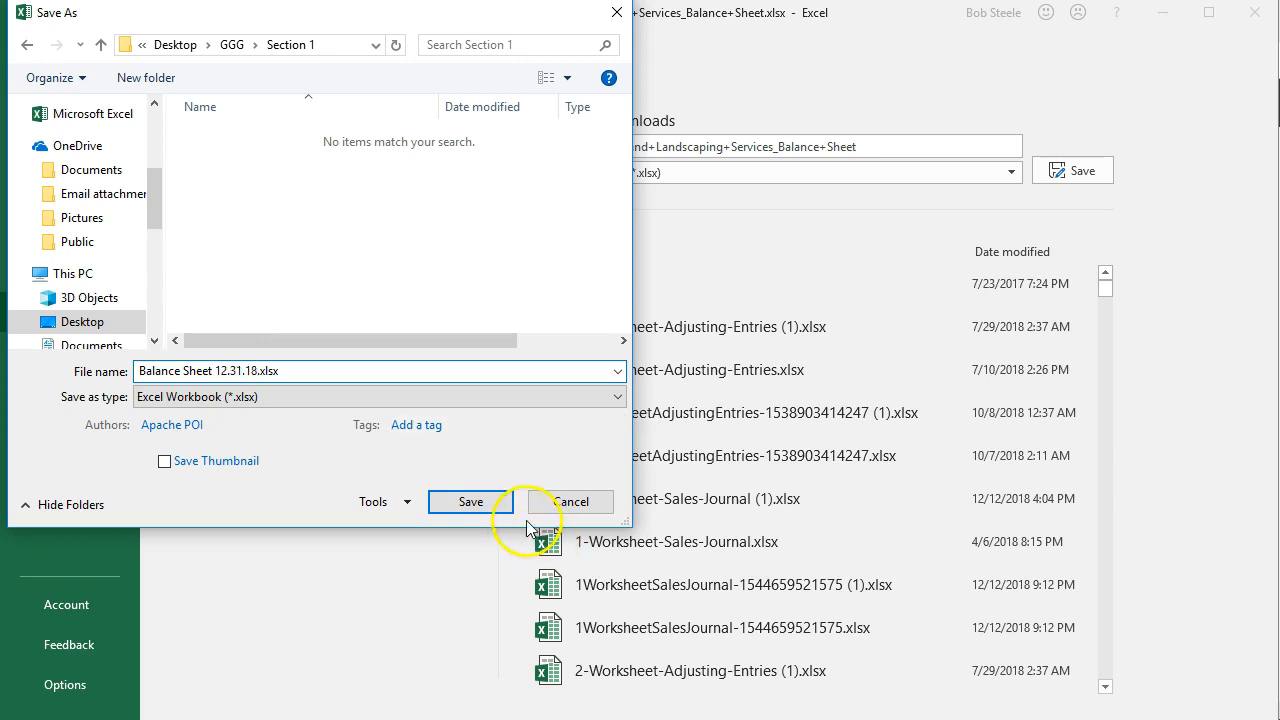
click(500, 503)
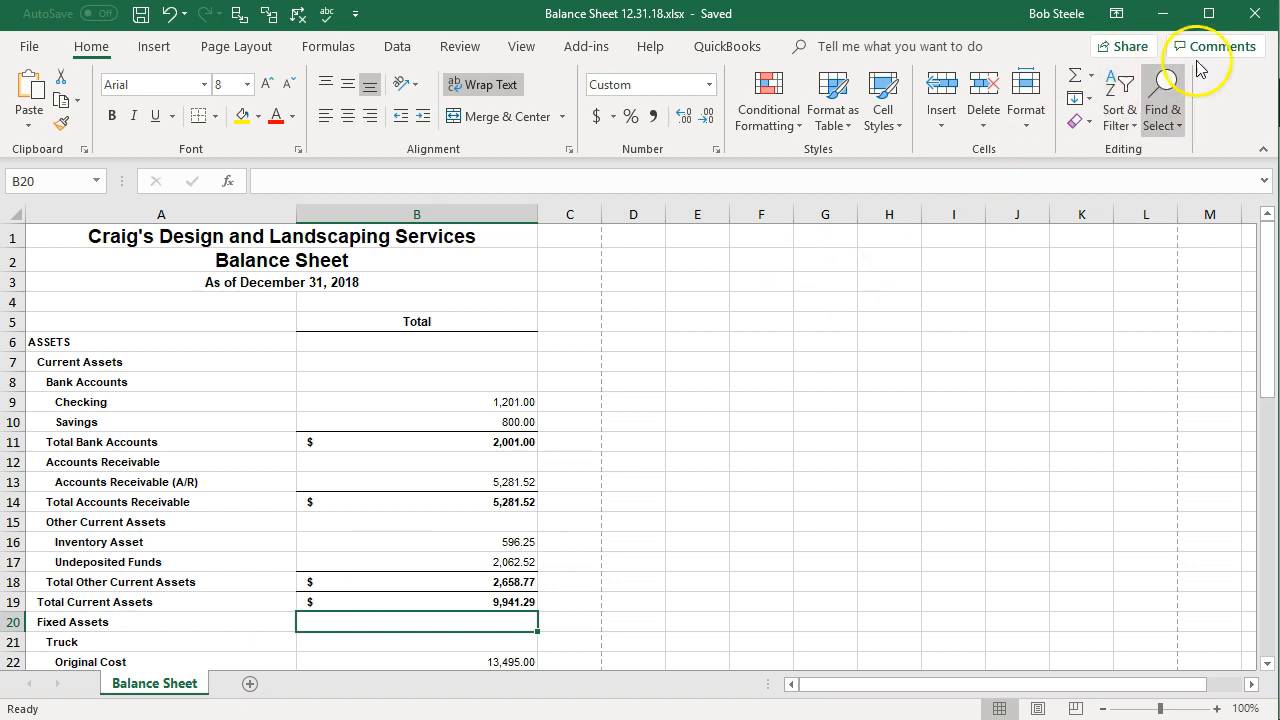
Close the saved workbook and open the Profit and Loss report from the QuickBooks Online favorite reports
click(1254, 27)
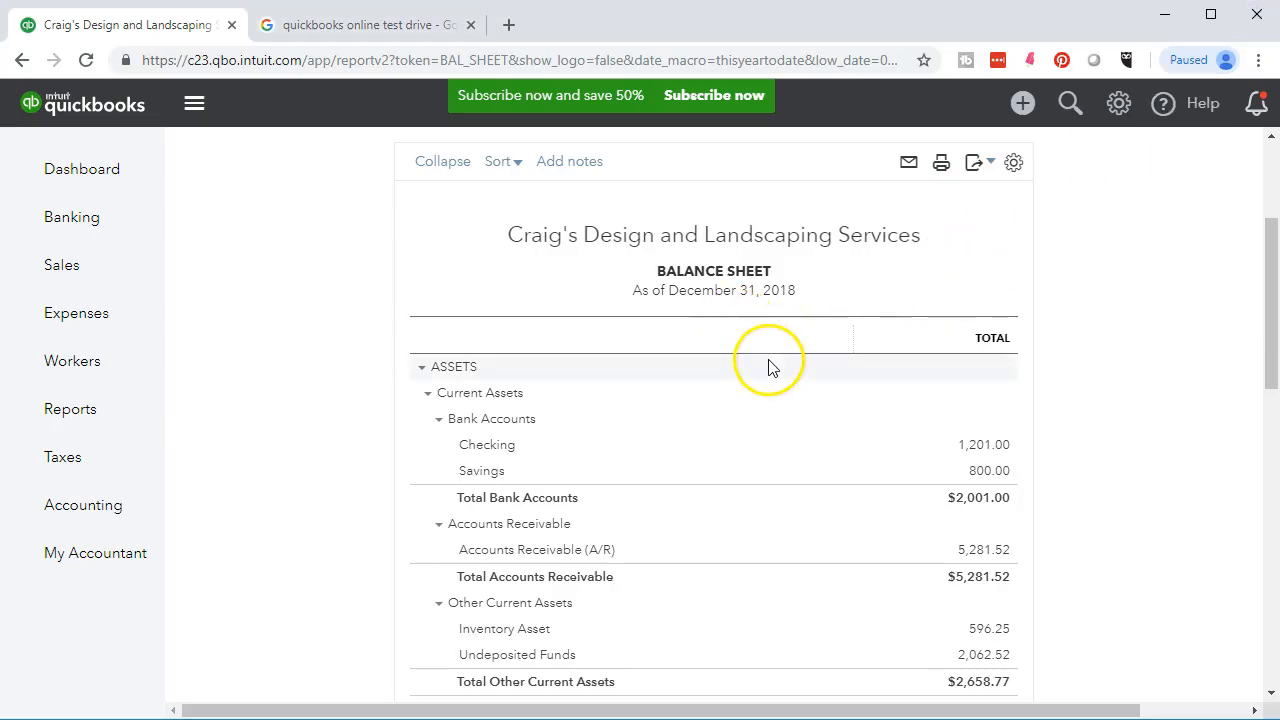
click(110, 424)
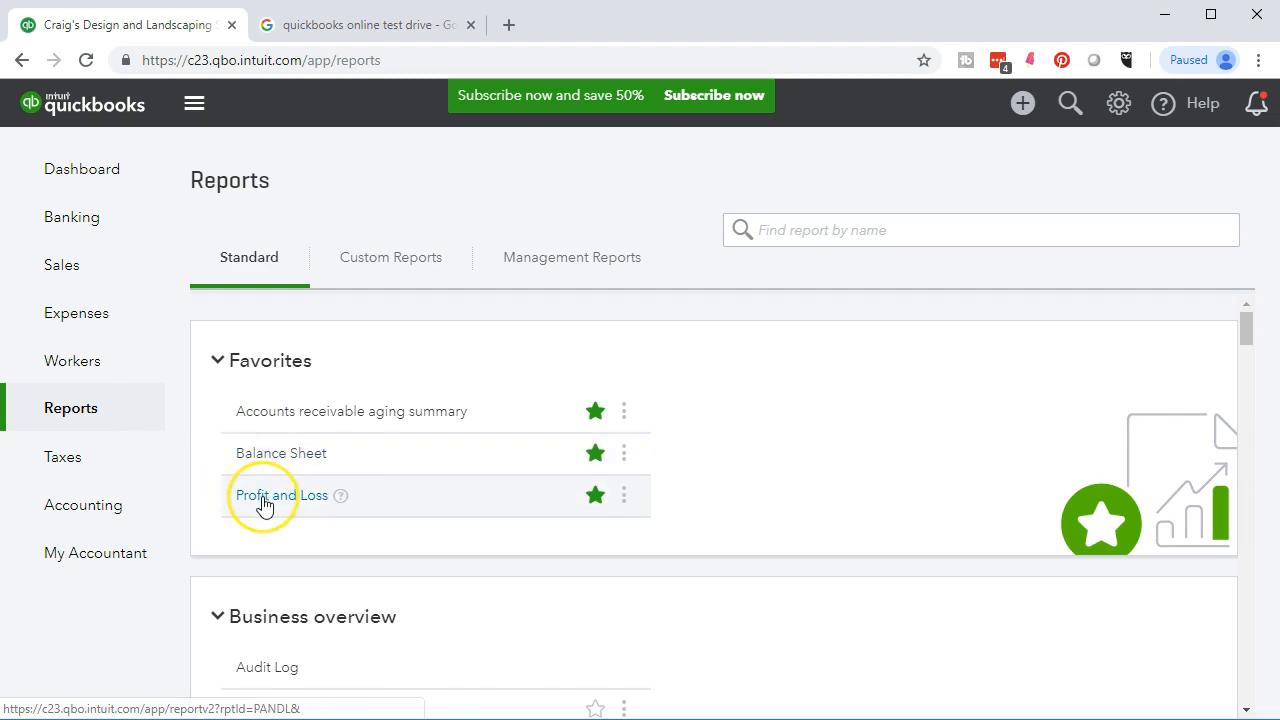
click(263, 500)
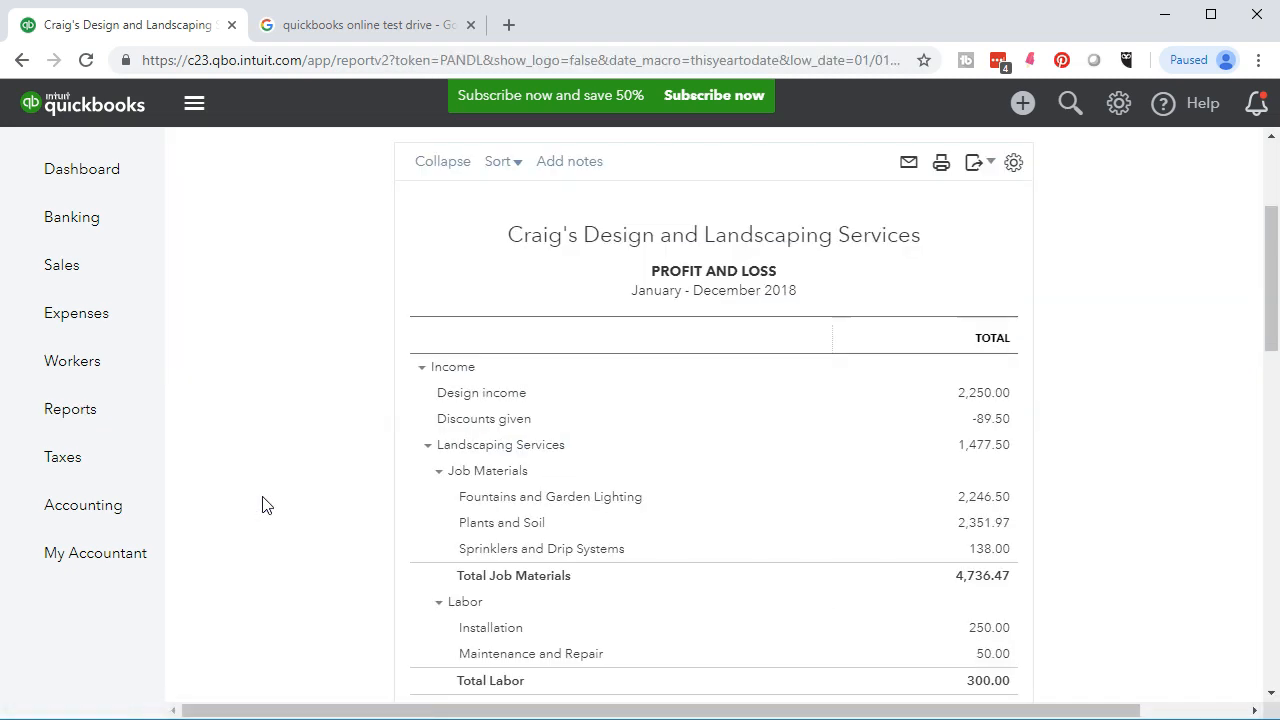
Preview the Profit and Loss report for January - December 2018 and print all its pages to CutePDF Writer
scroll(263, 505, up, 3)
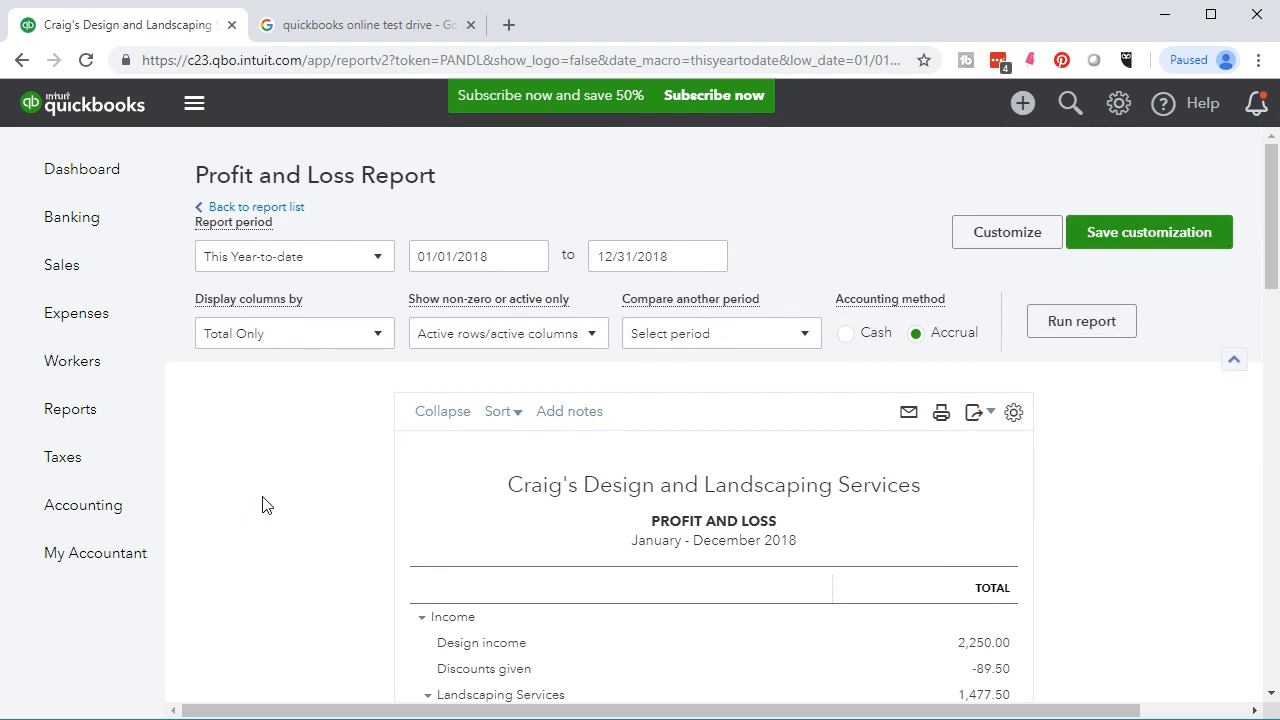
scroll(265, 505, down, 2)
scroll(265, 505, up, 2)
click(943, 418)
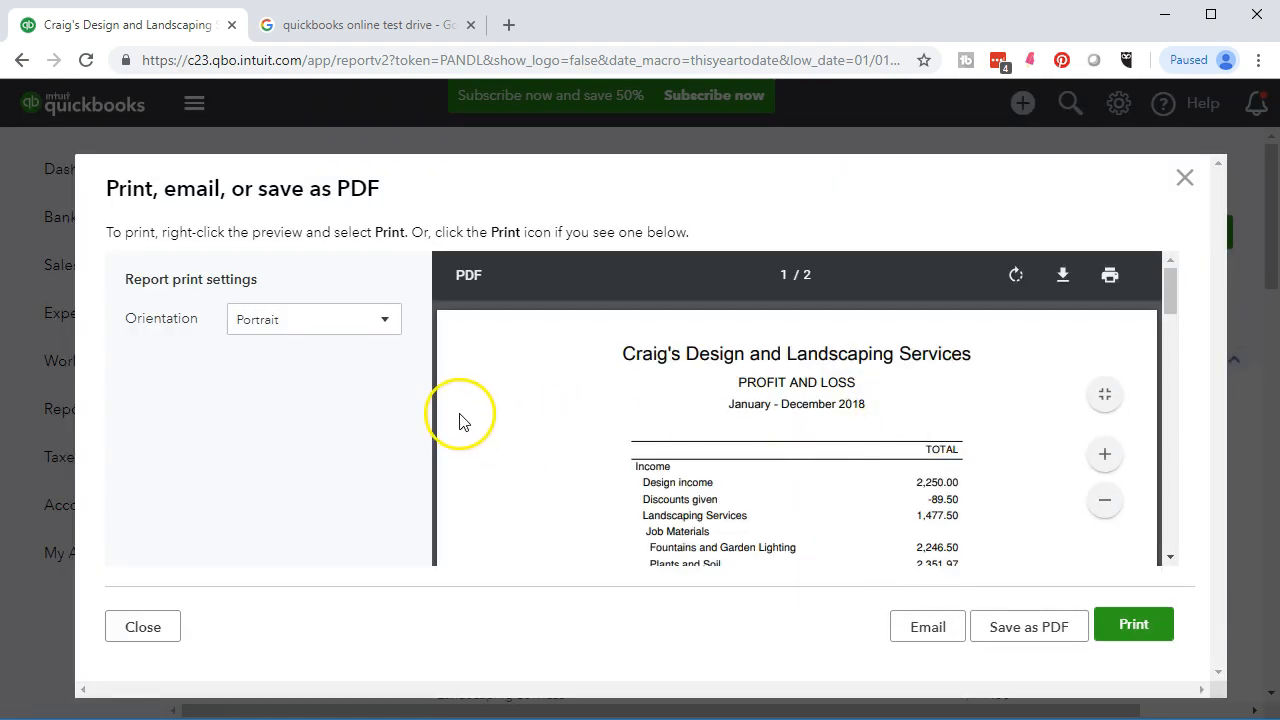
scroll(651, 434, down, 1)
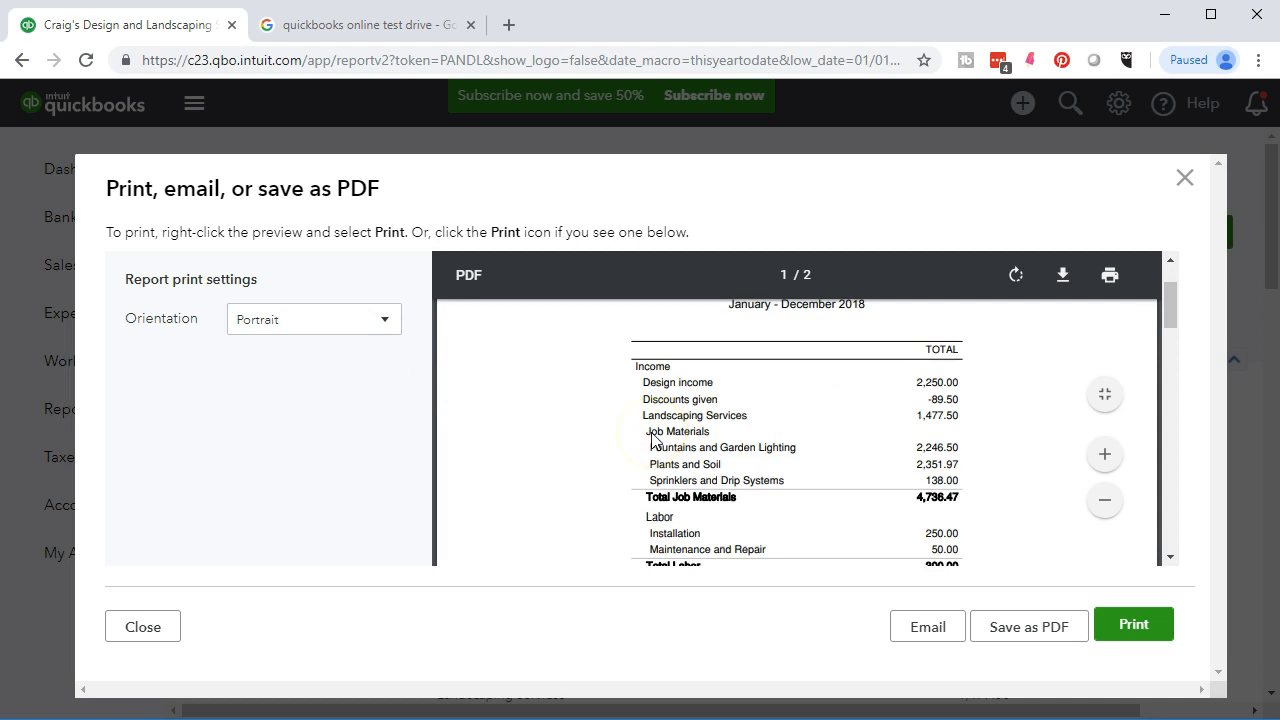
scroll(650, 495, down, 1)
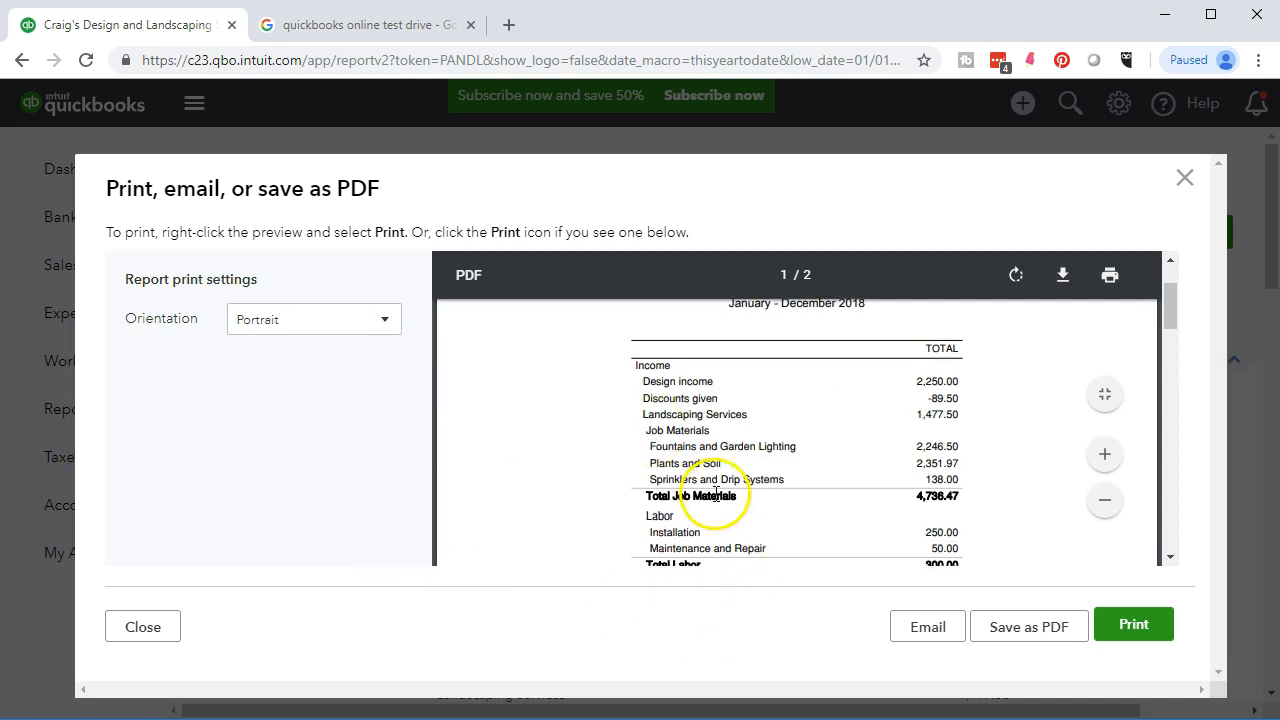
click(1135, 630)
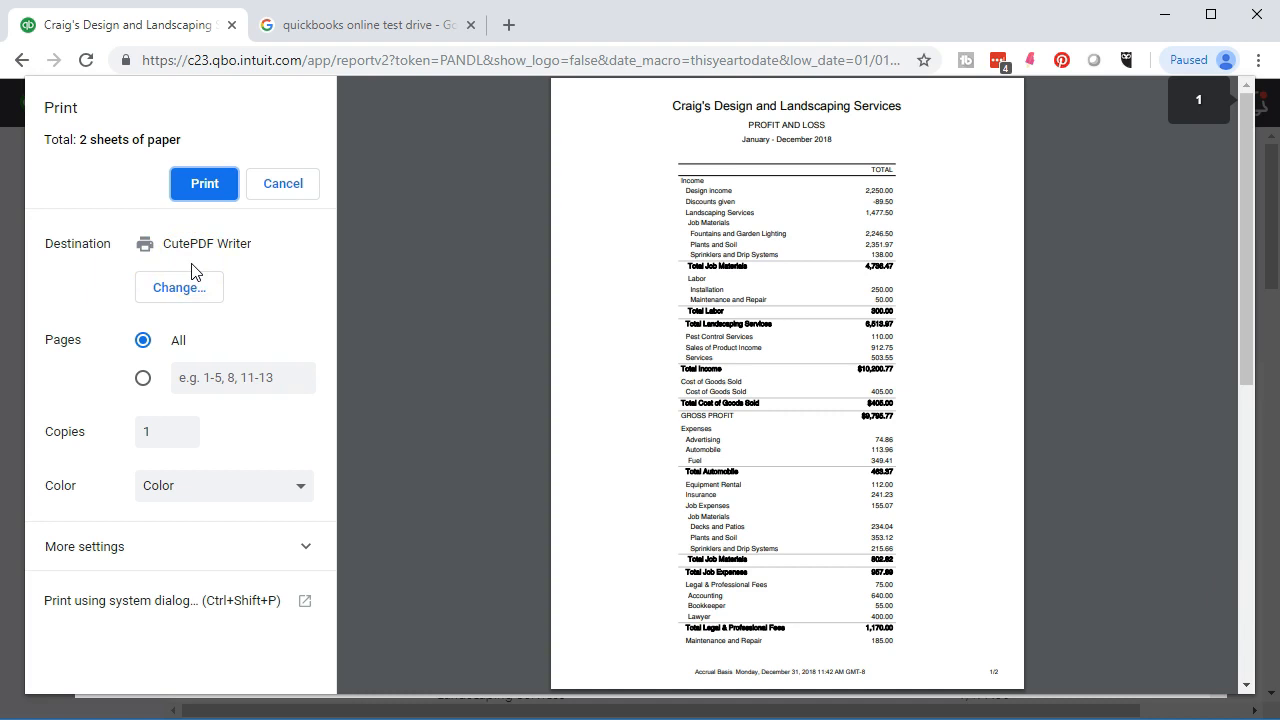
click(207, 190)
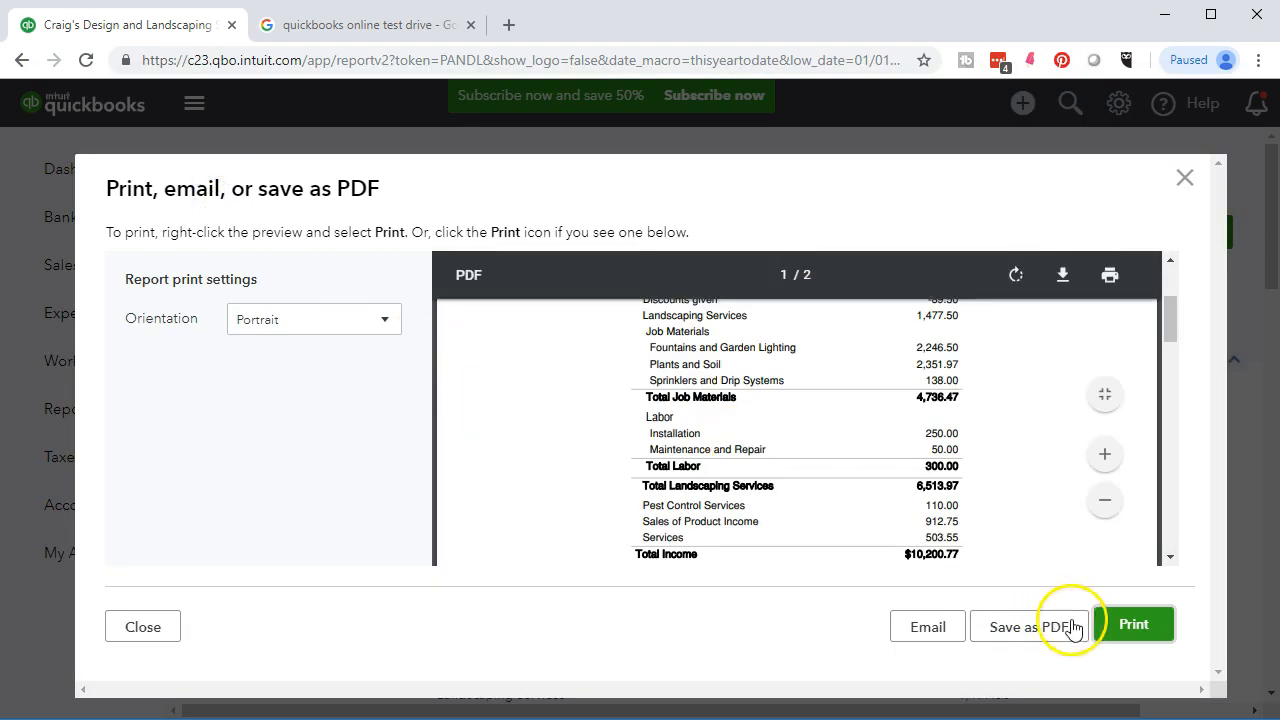
click(1134, 624)
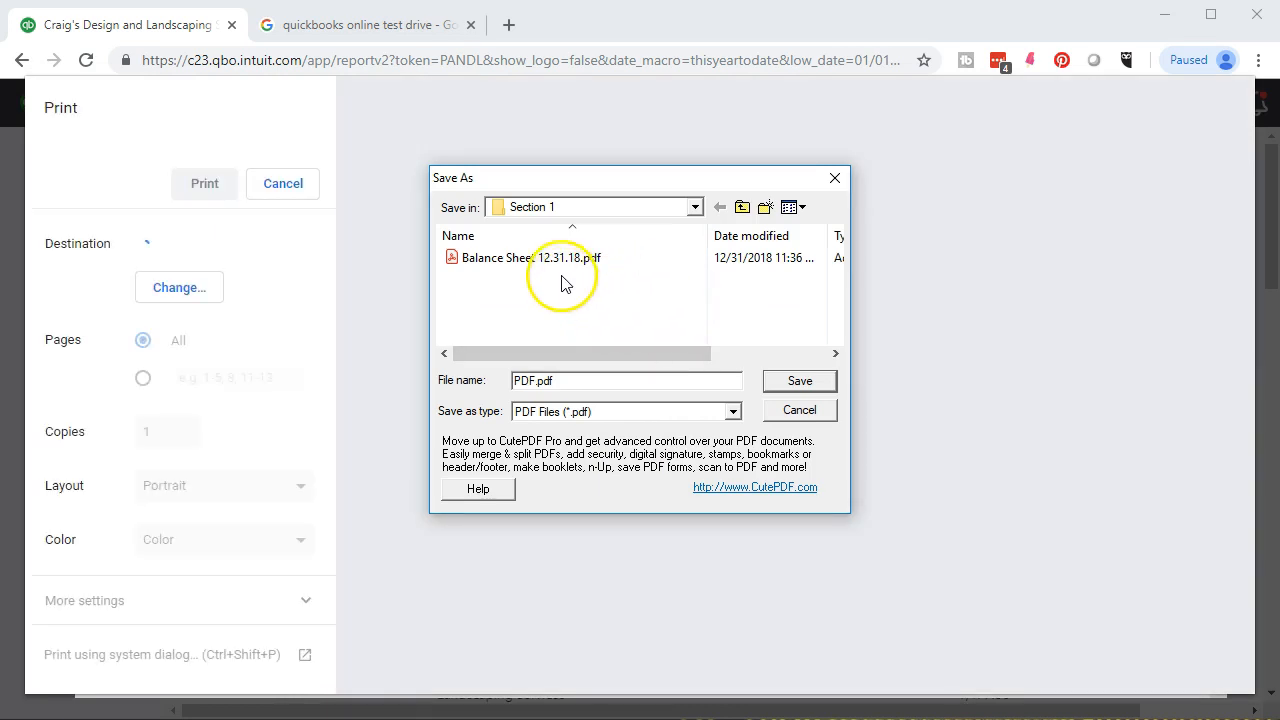
Save the PDF as "P&L 12.31.18.pdf" in the Section 1 folder and close the report's print preview
click(695, 207)
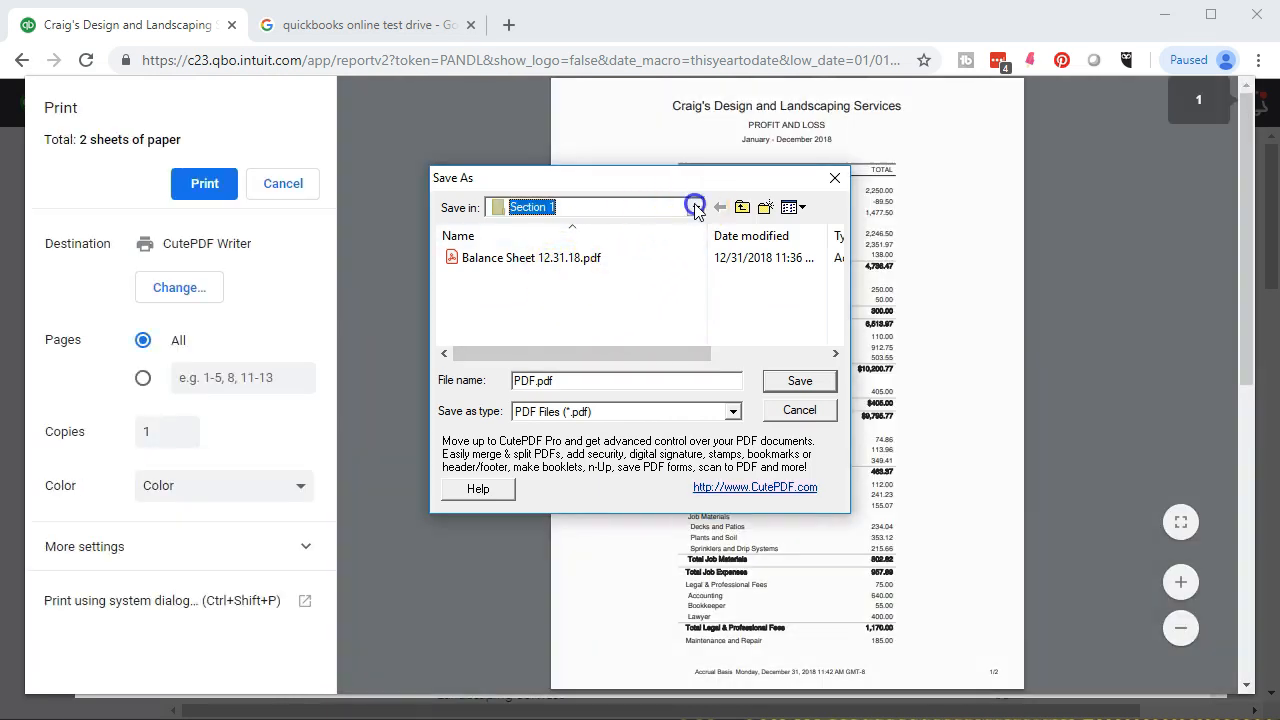
click(695, 207)
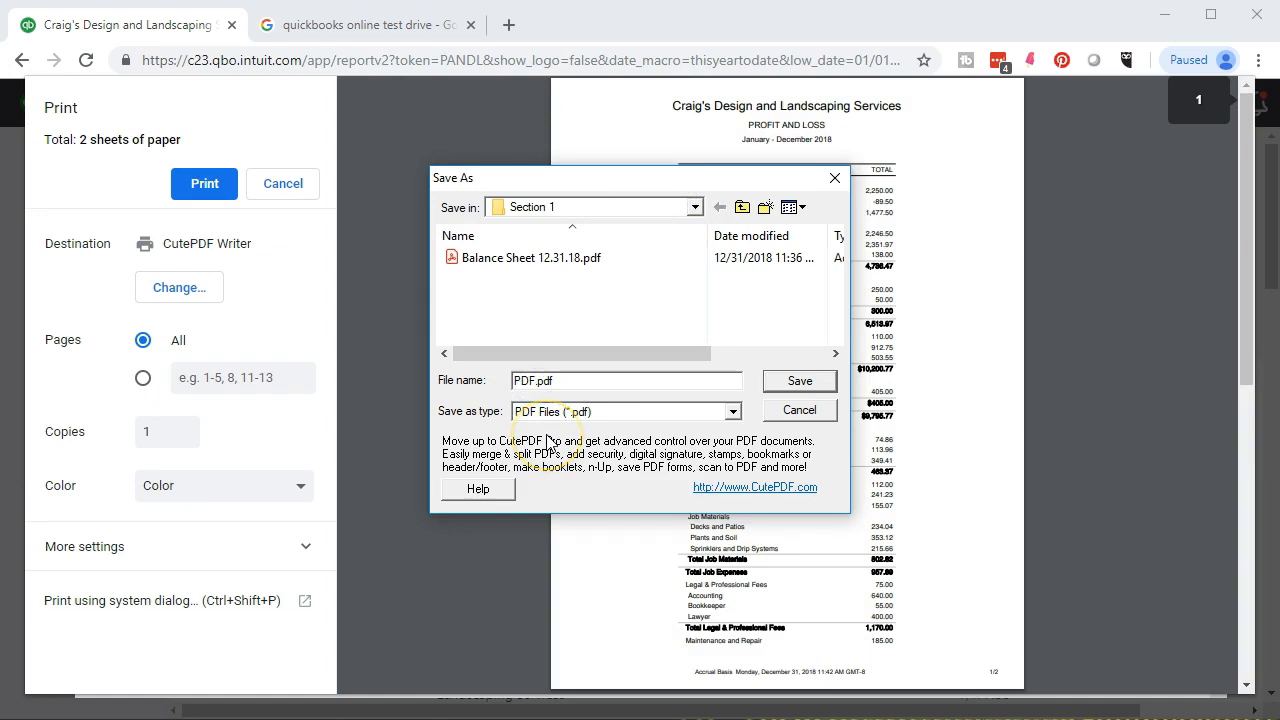
text(P)
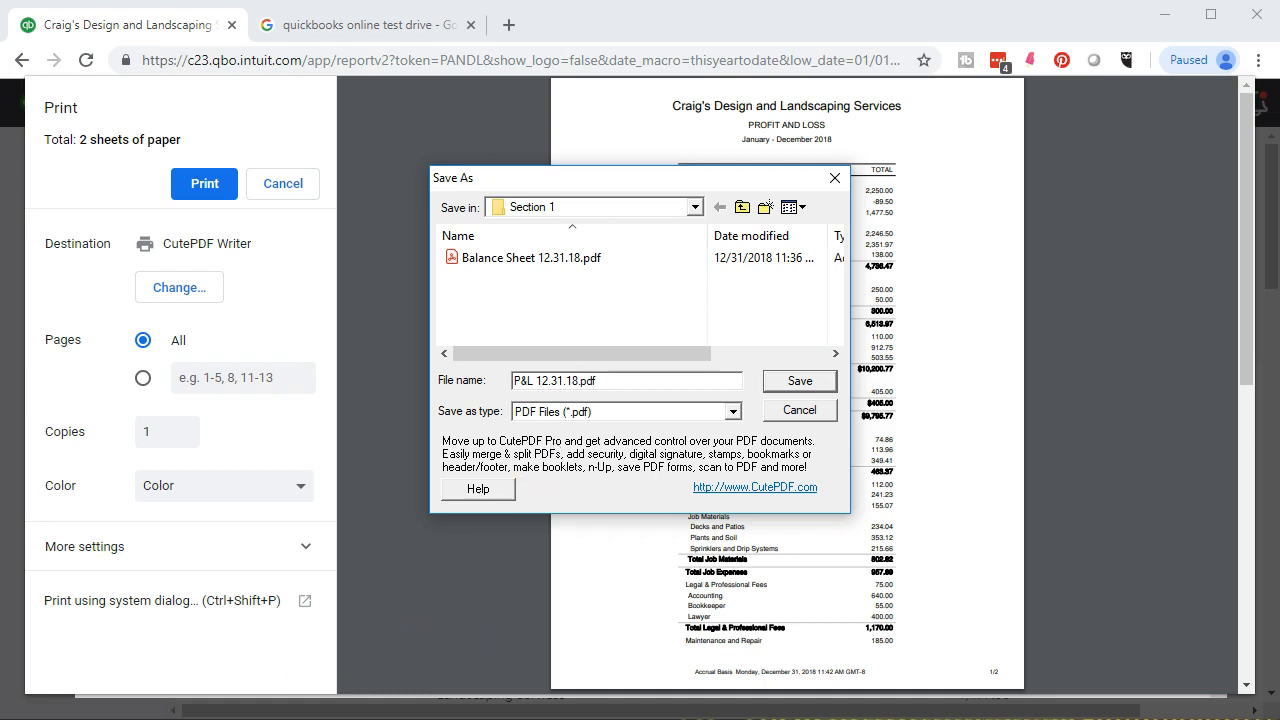
click(803, 386)
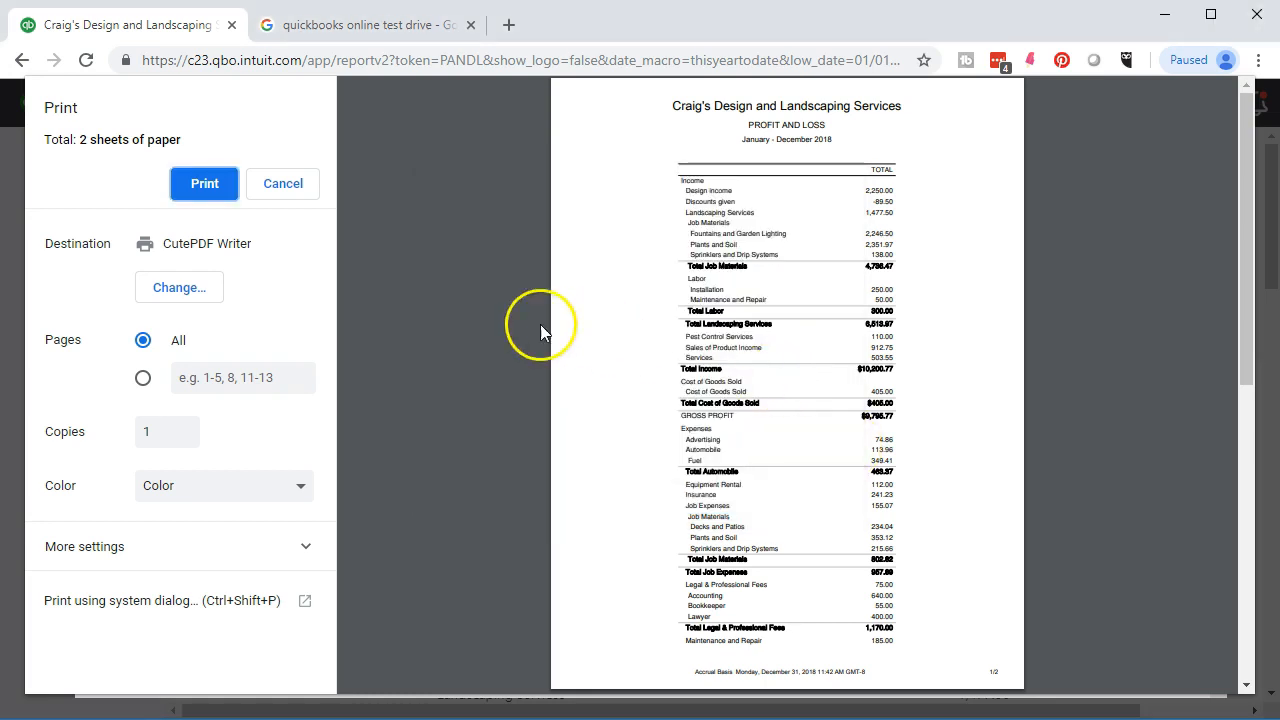
click(300, 191)
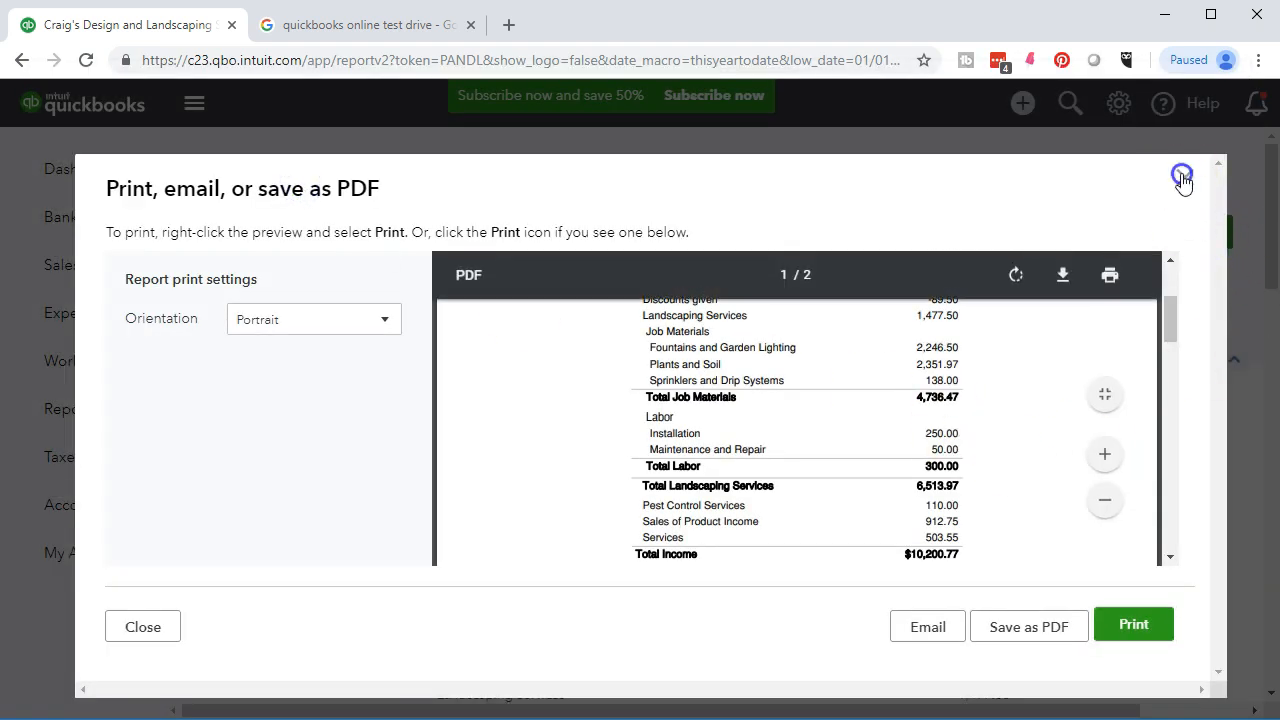
click(1183, 176)
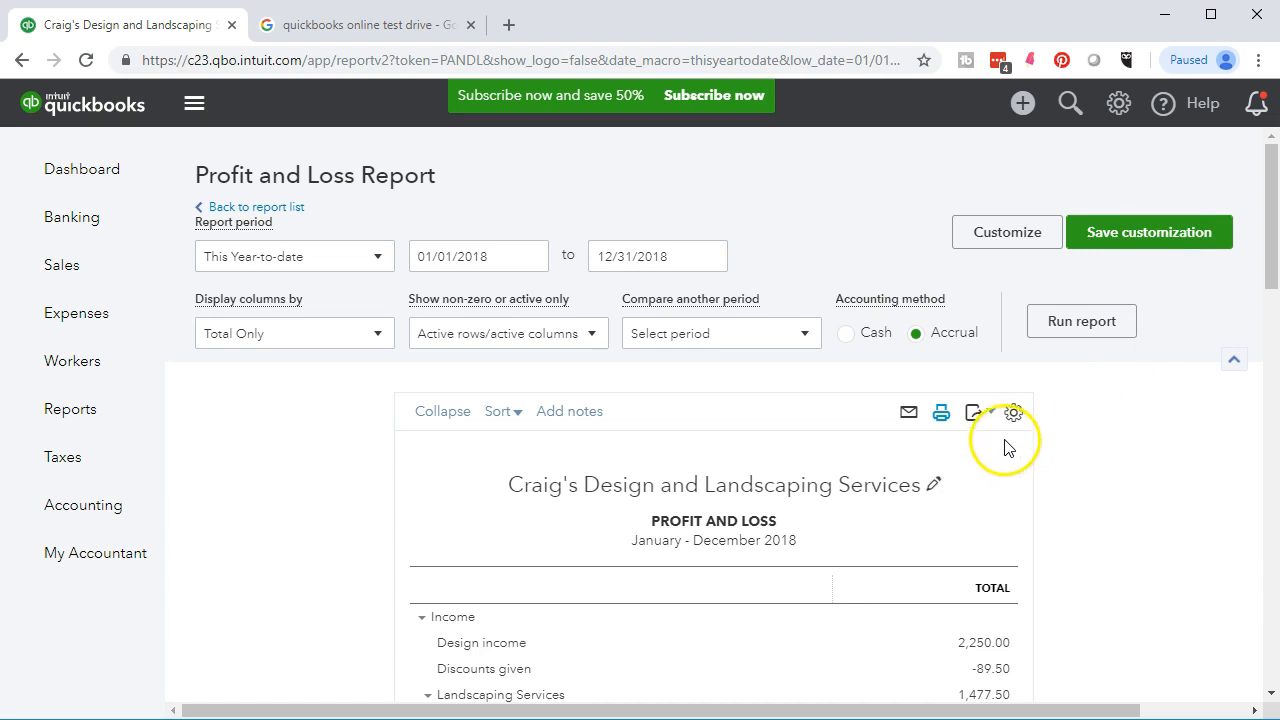
Export the Profit and Loss report to Excel, open the downloaded workbook and enable editing
click(980, 412)
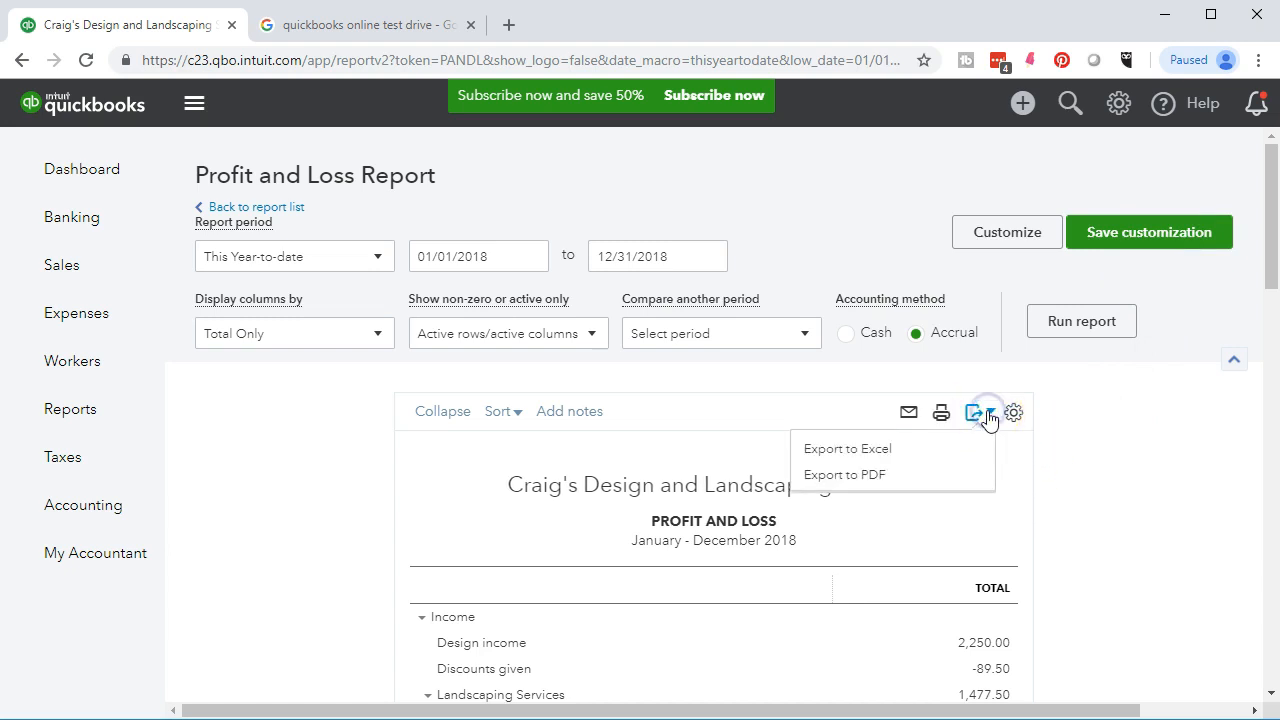
click(910, 447)
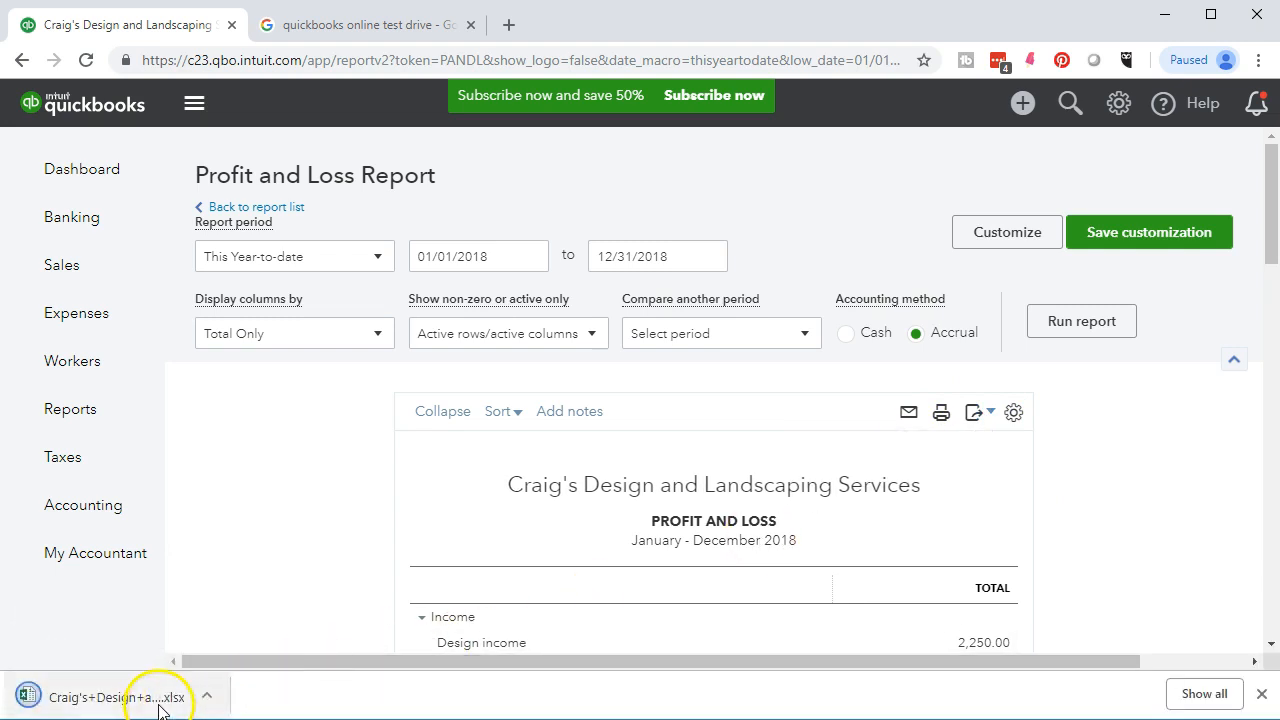
click(147, 697)
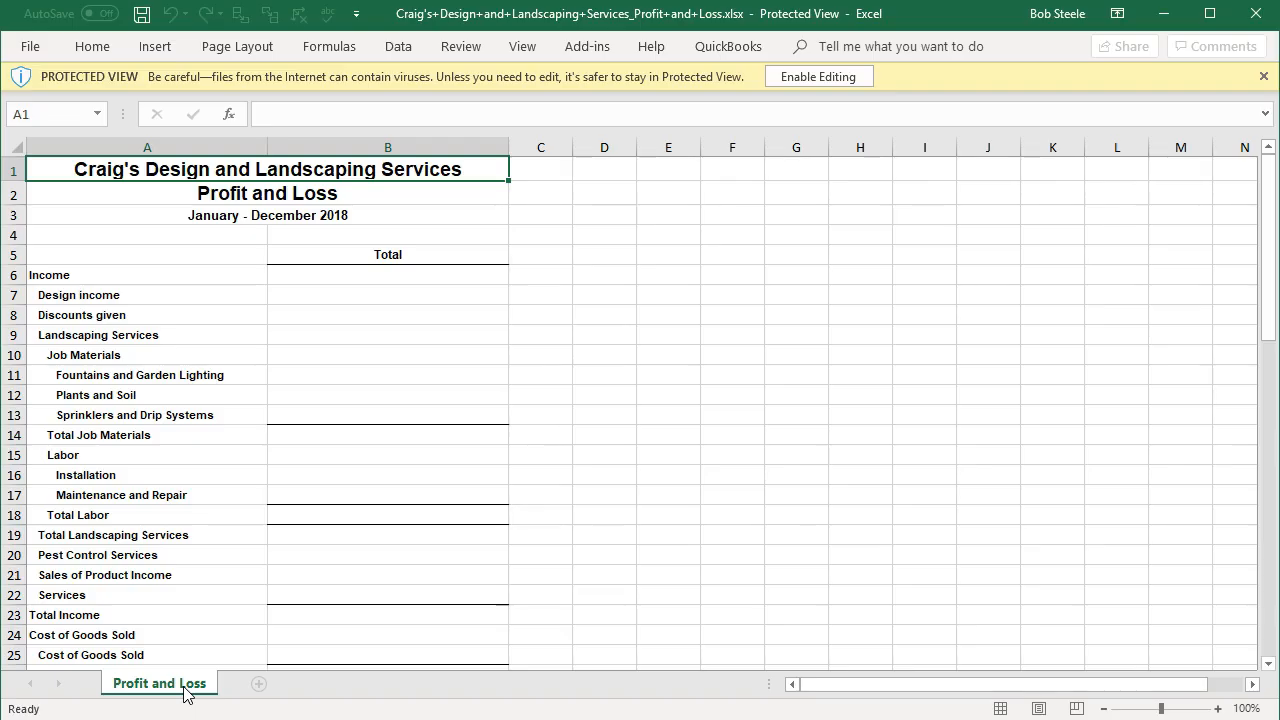
click(800, 77)
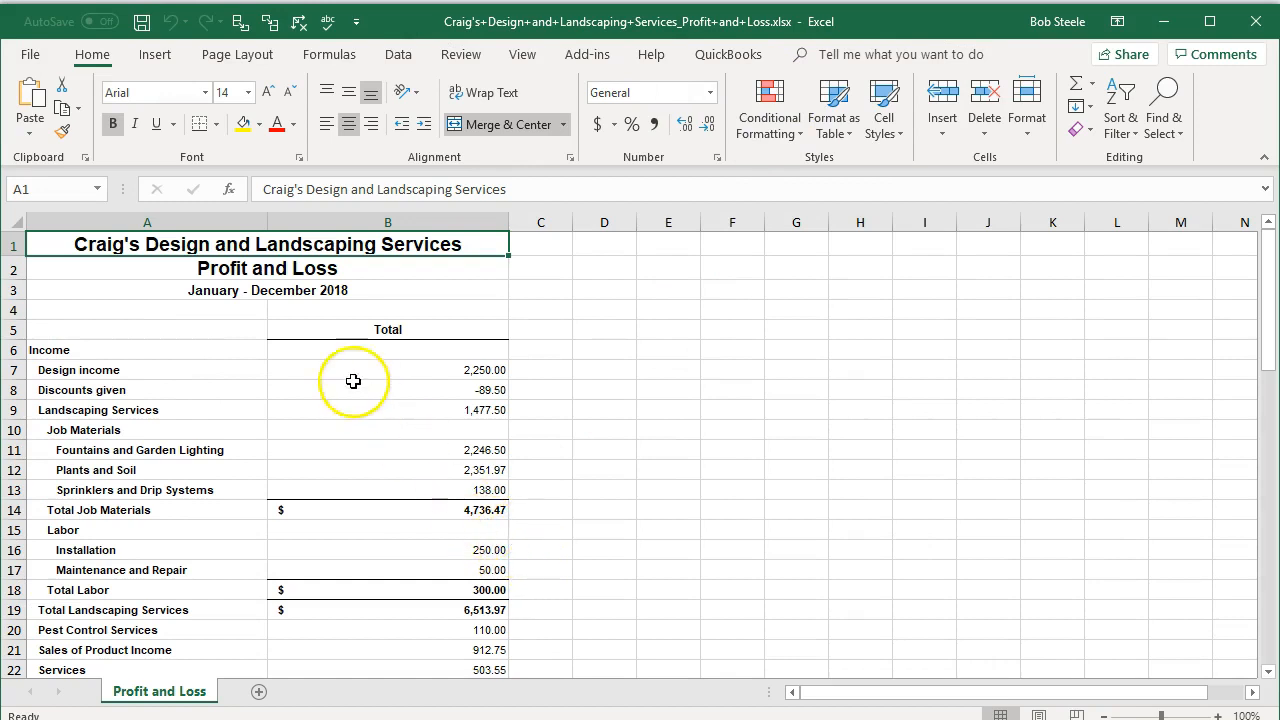
Save the workbook under its existing name in the Section 1 folder inside GGG on the Desktop
click(32, 56)
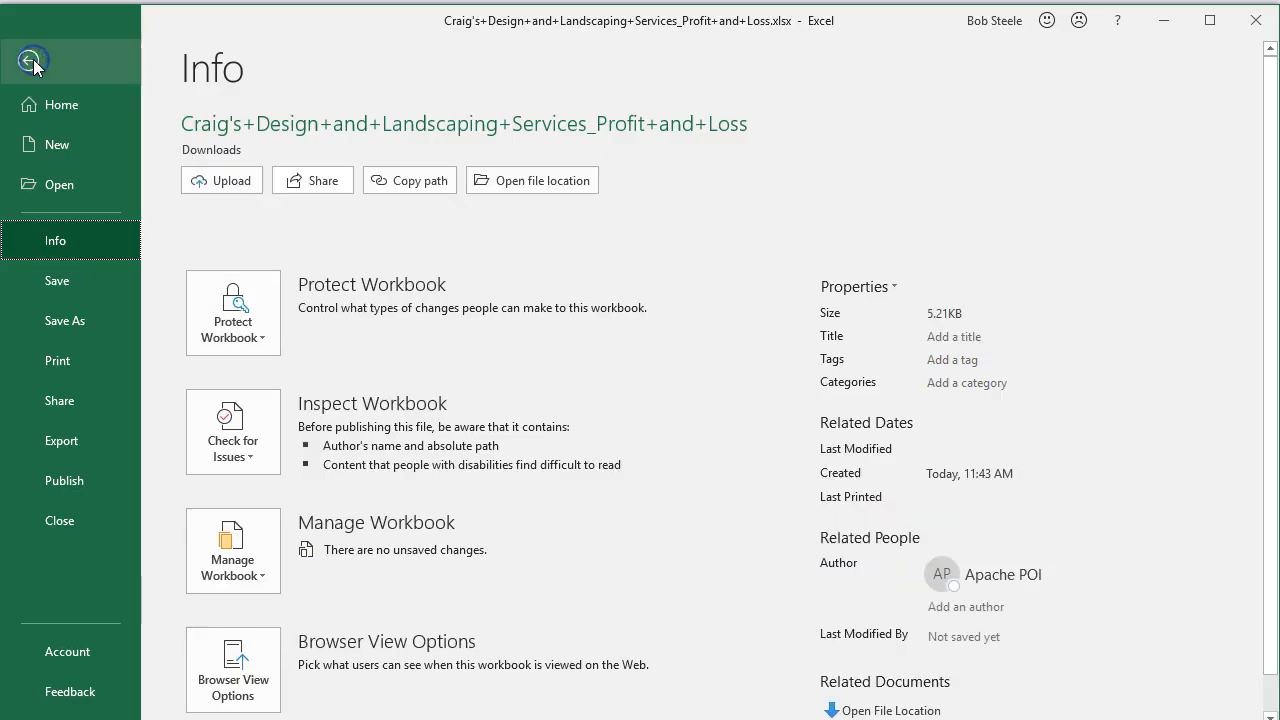
click(64, 320)
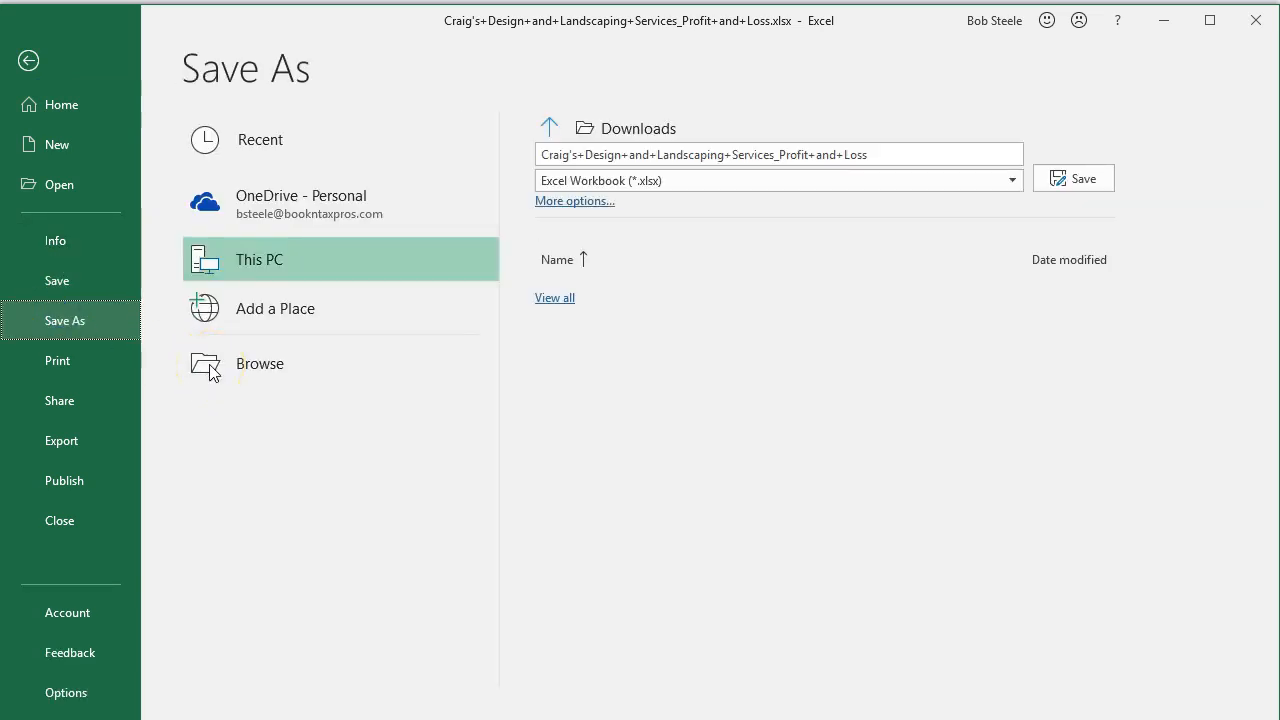
click(209, 366)
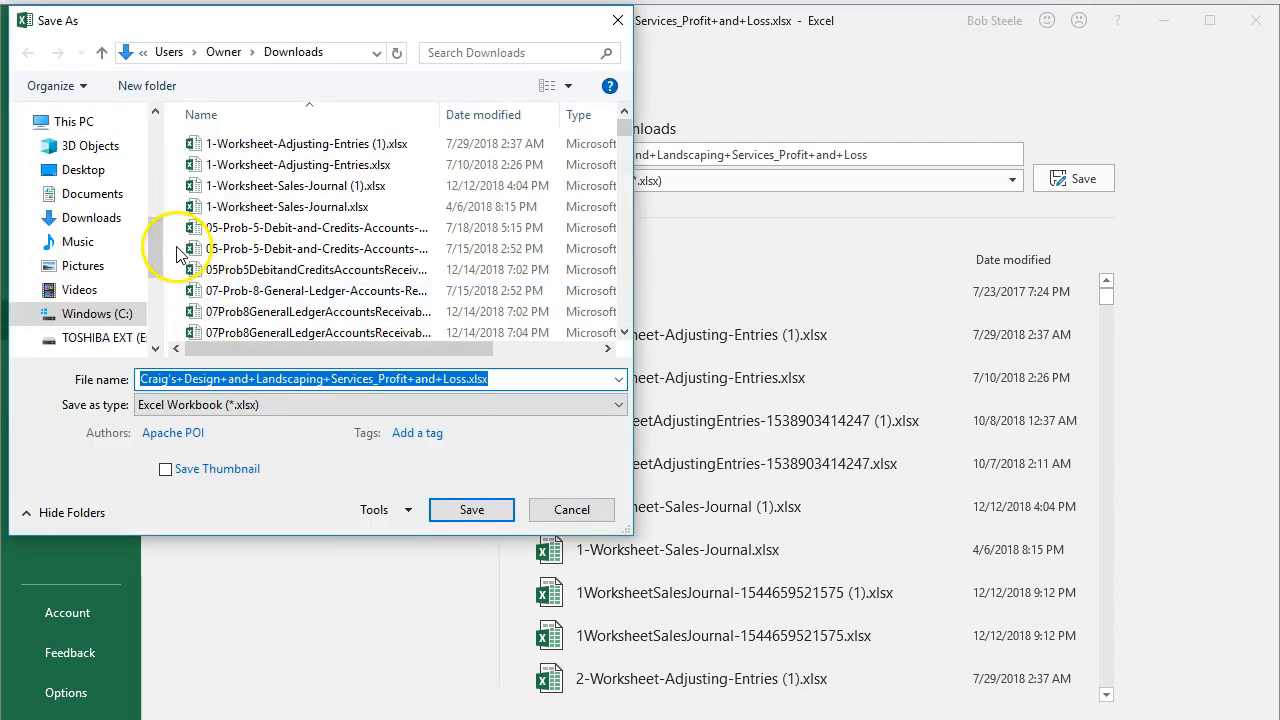
click(160, 133)
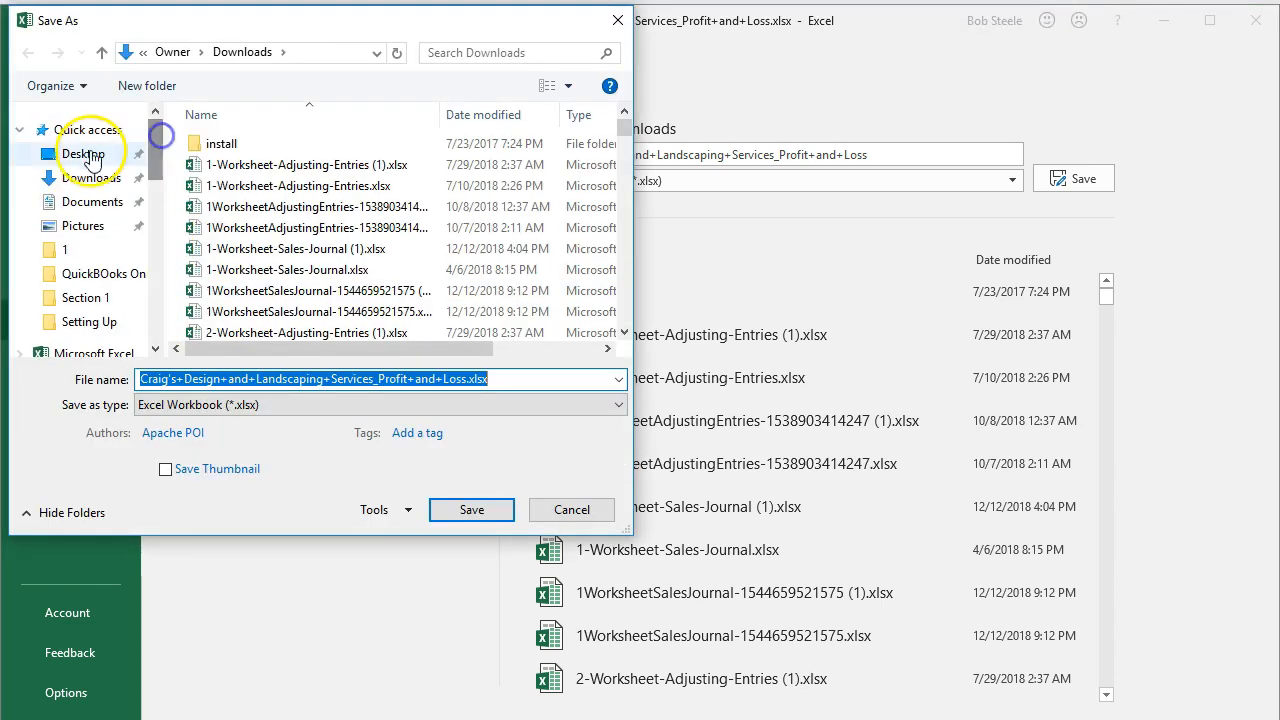
click(90, 156)
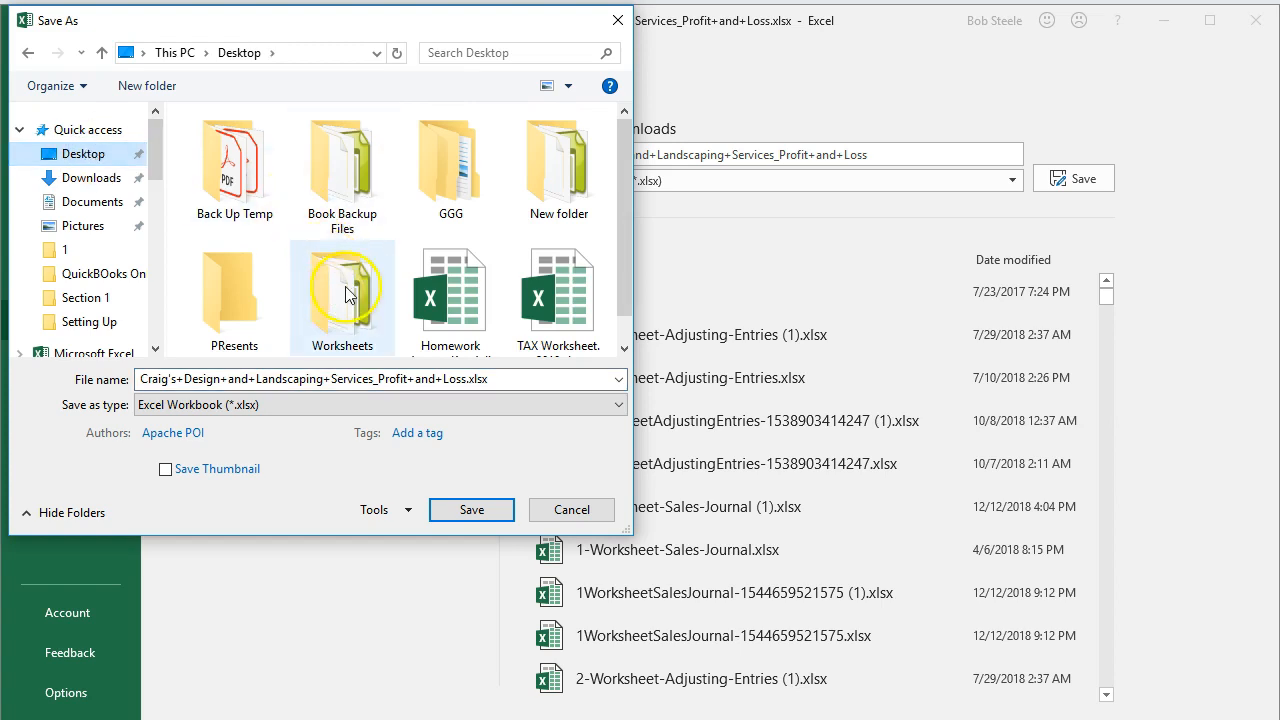
double_click(425, 178)
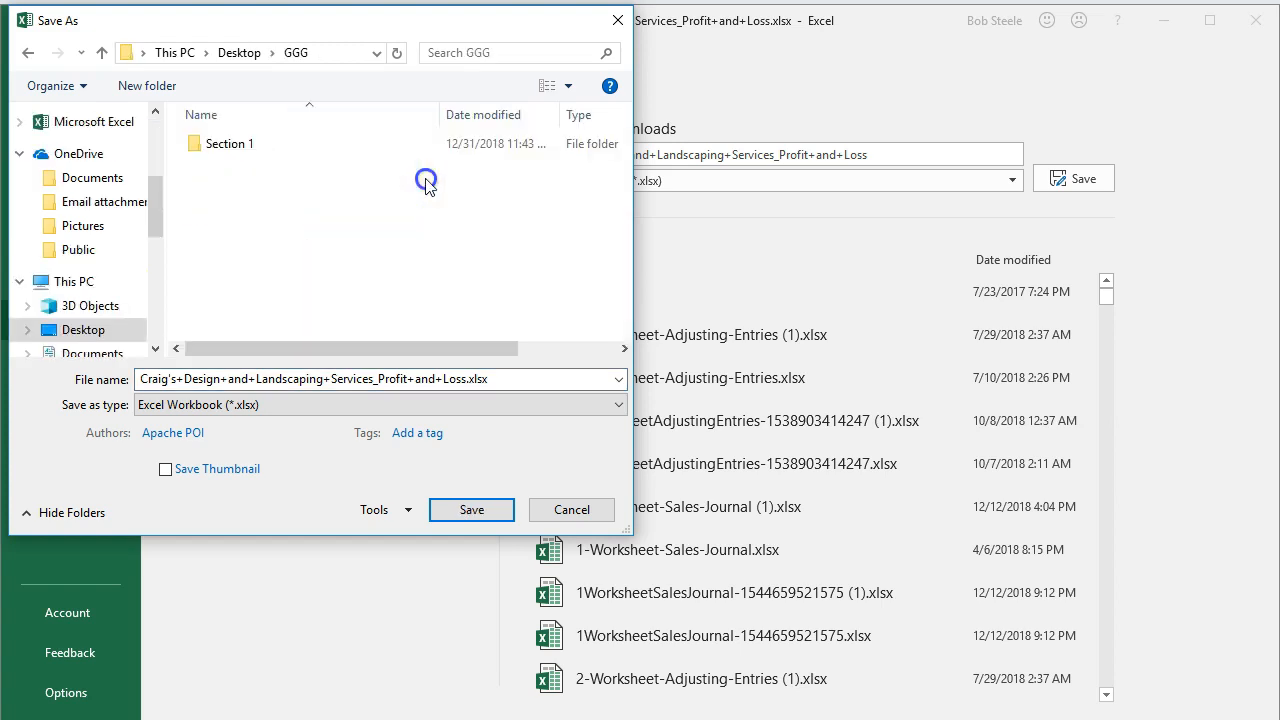
double_click(243, 150)
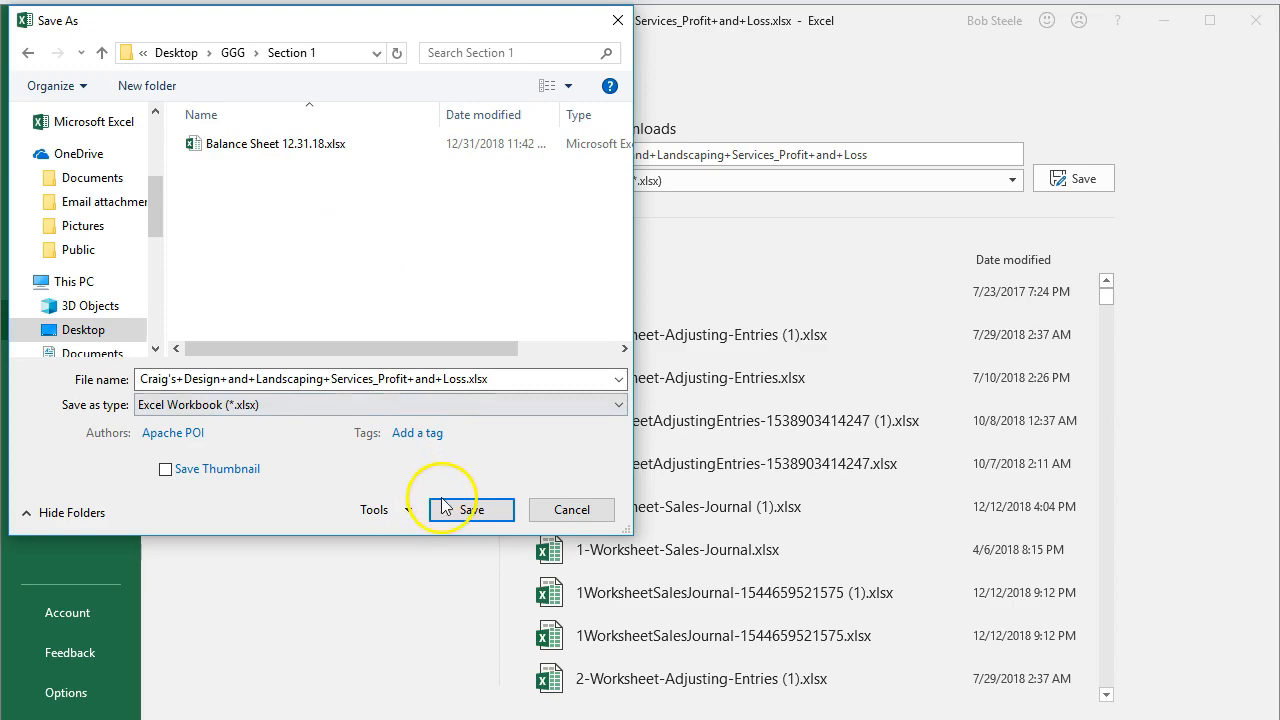
click(443, 505)
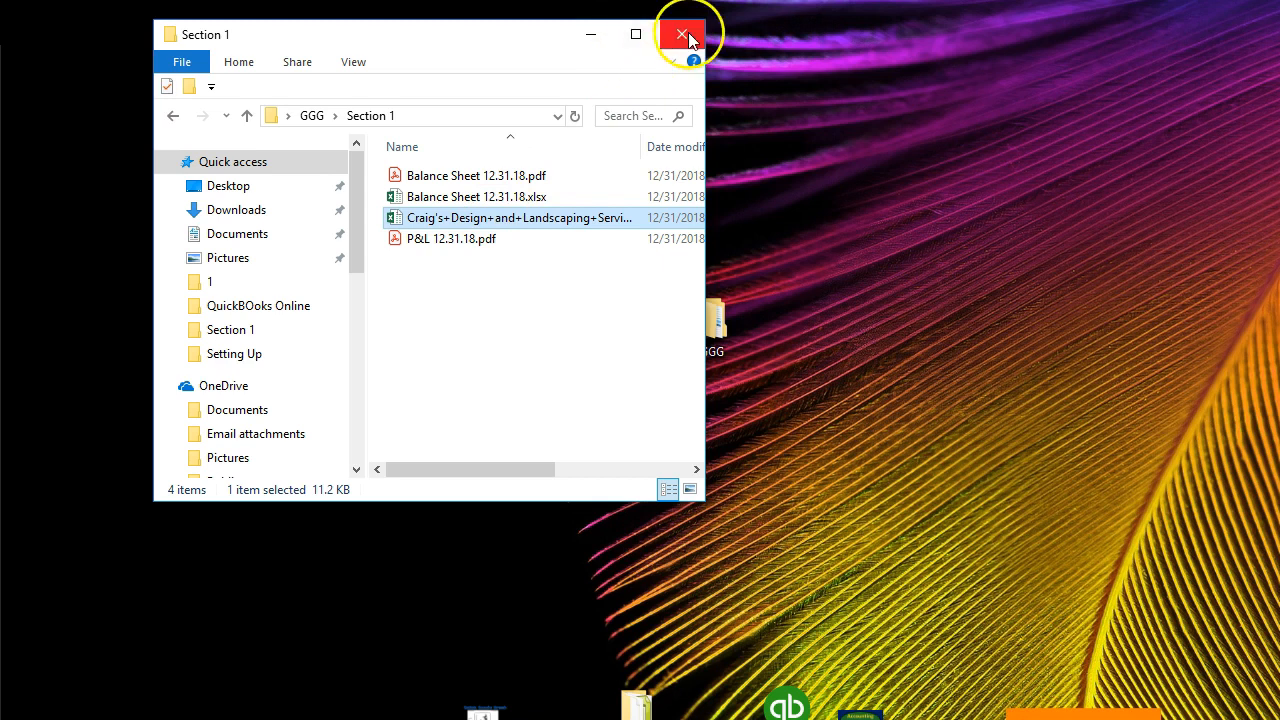
Reopen the Section 1 folder from GGG on the desktop and rename the exported Profit and Loss workbook "P&L 12.31.18.xlsx"
click(684, 33)
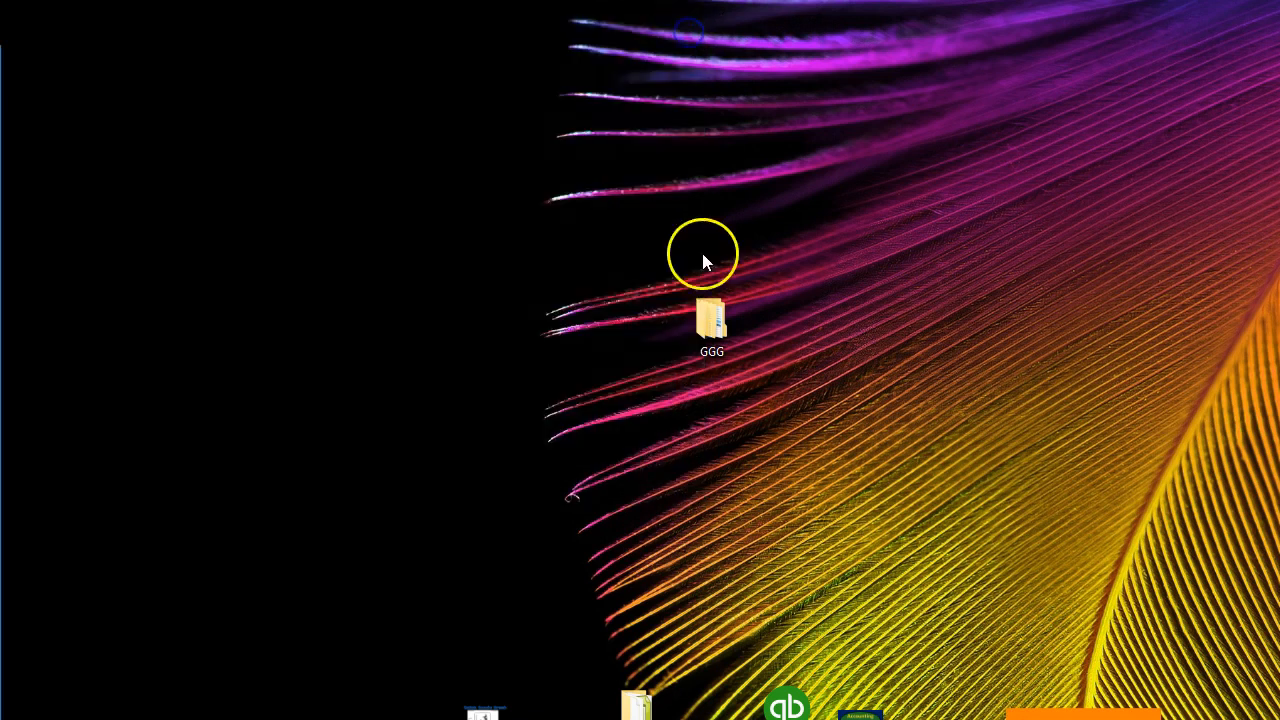
double_click(704, 344)
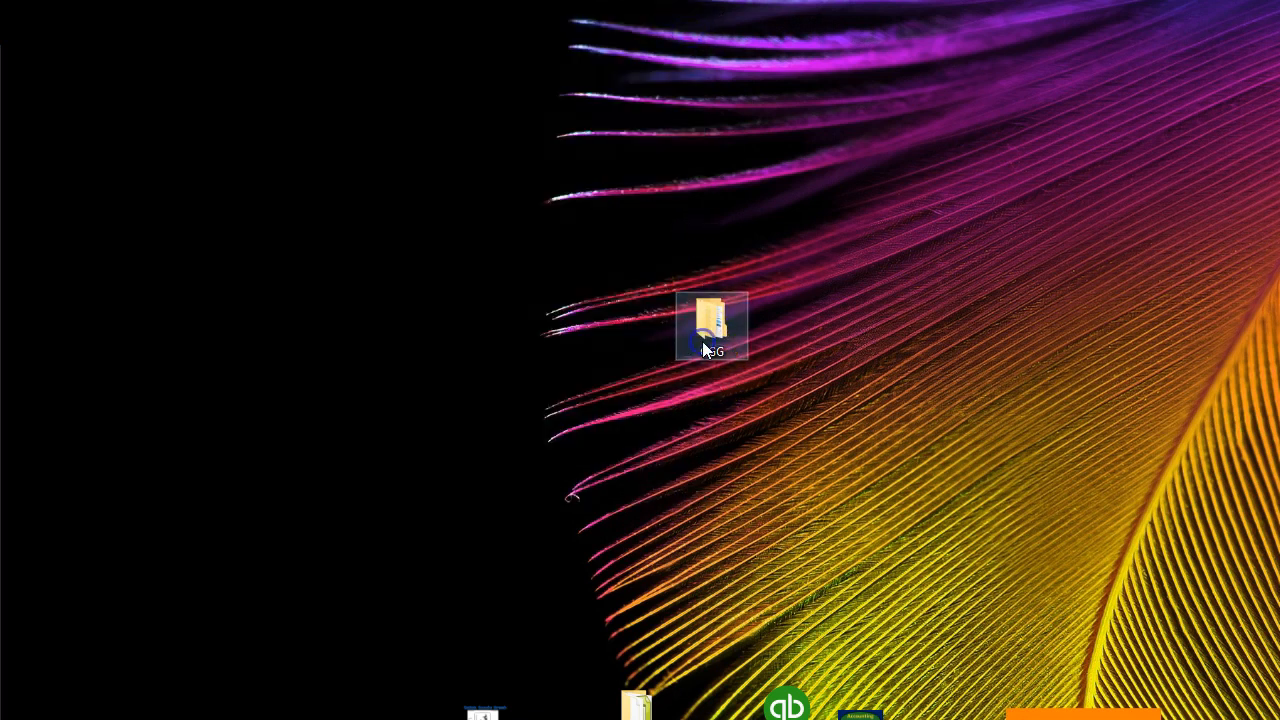
double_click(414, 181)
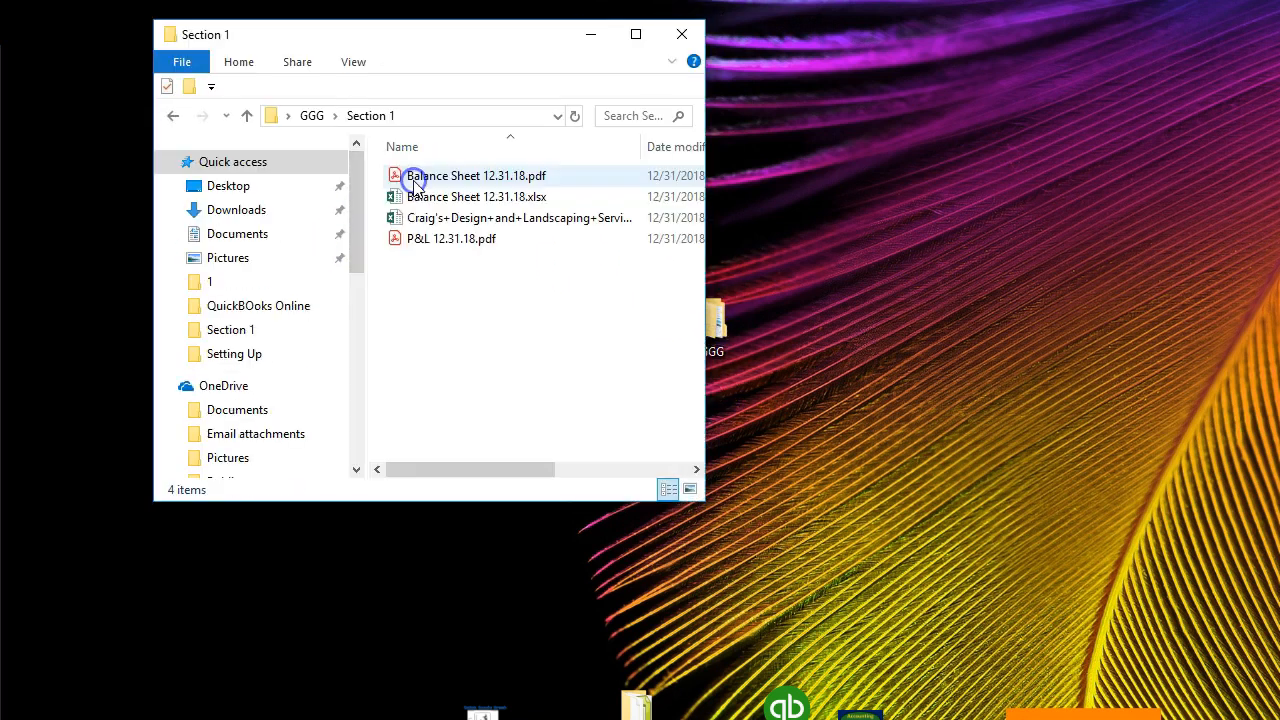
right_click(448, 224)
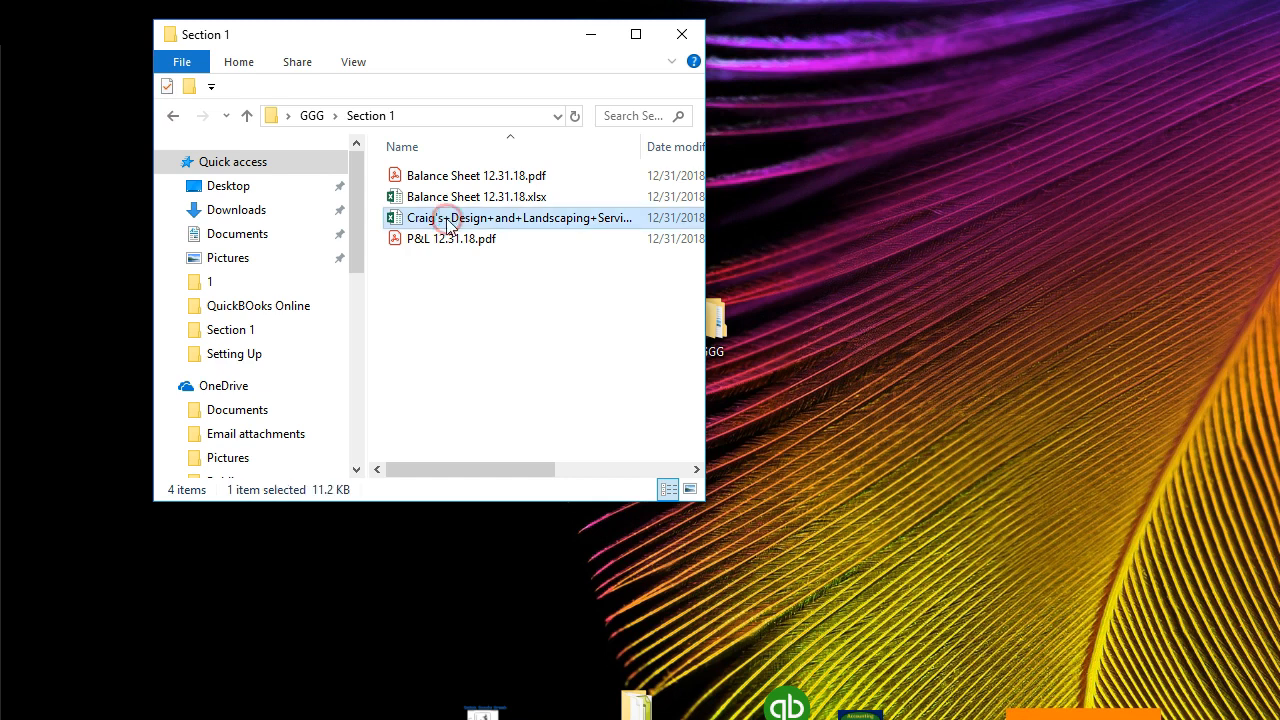
click(502, 672)
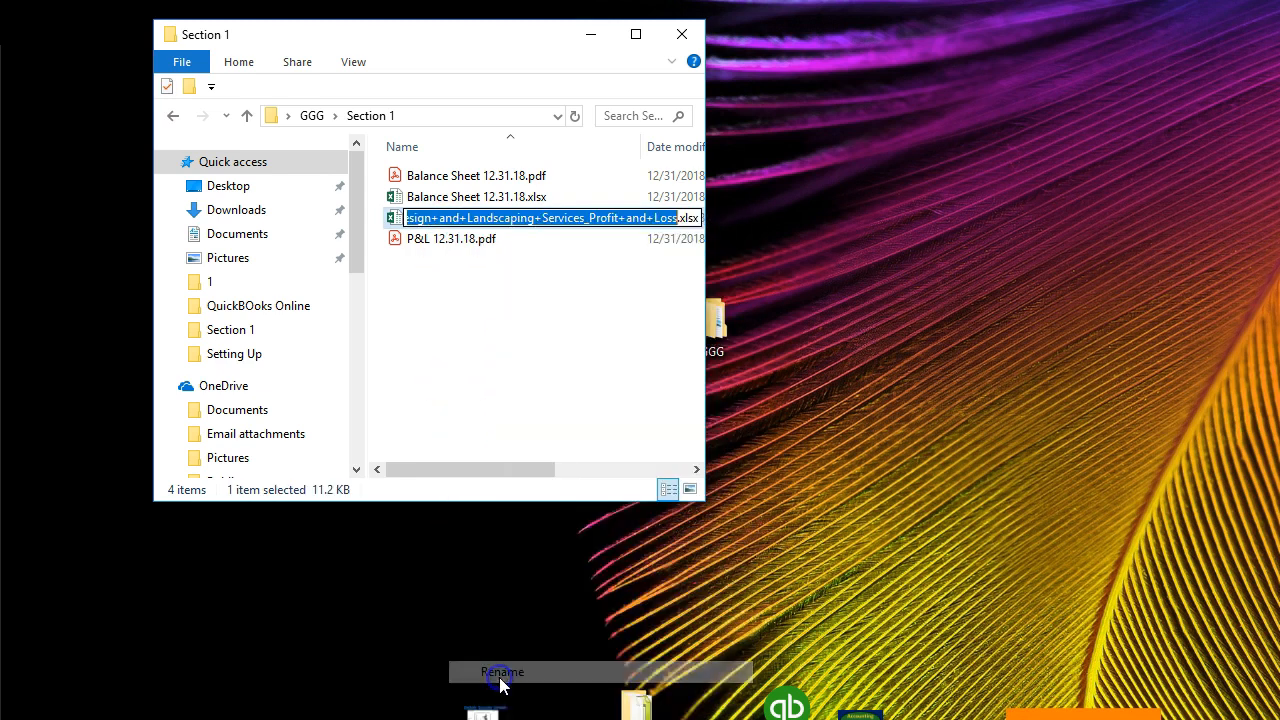
text(P&L 12.31.18)
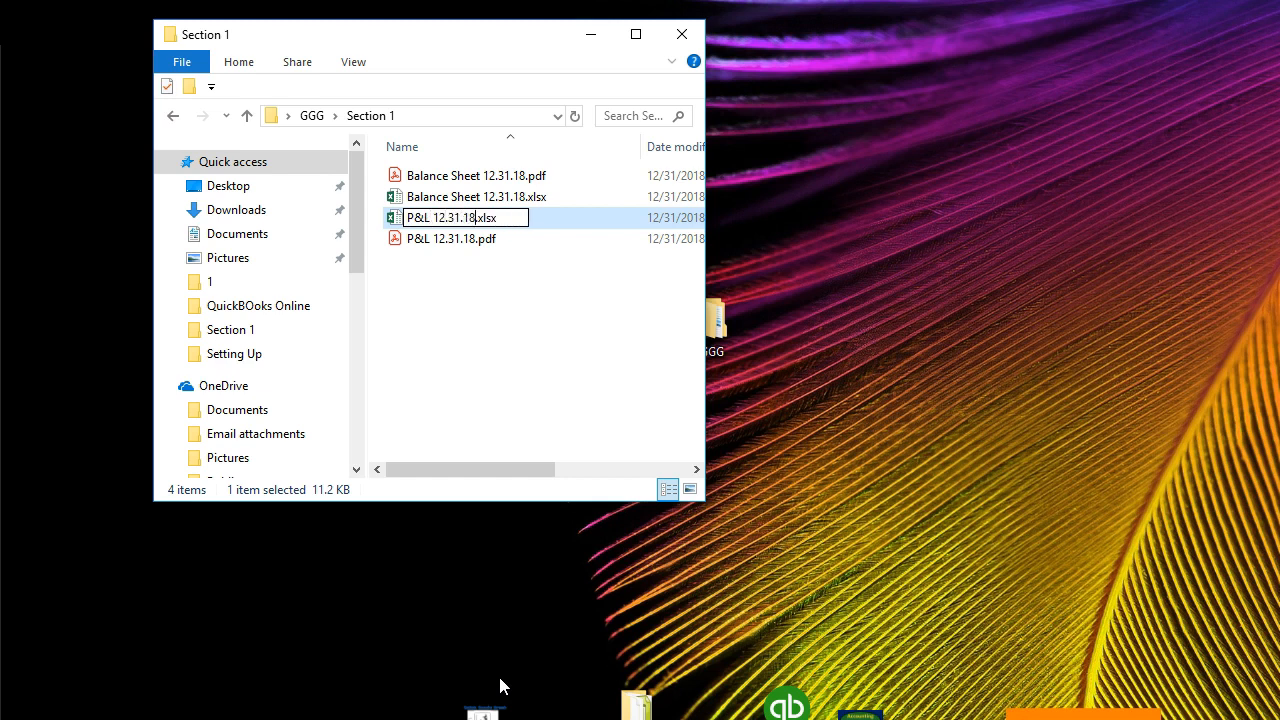
click(457, 366)
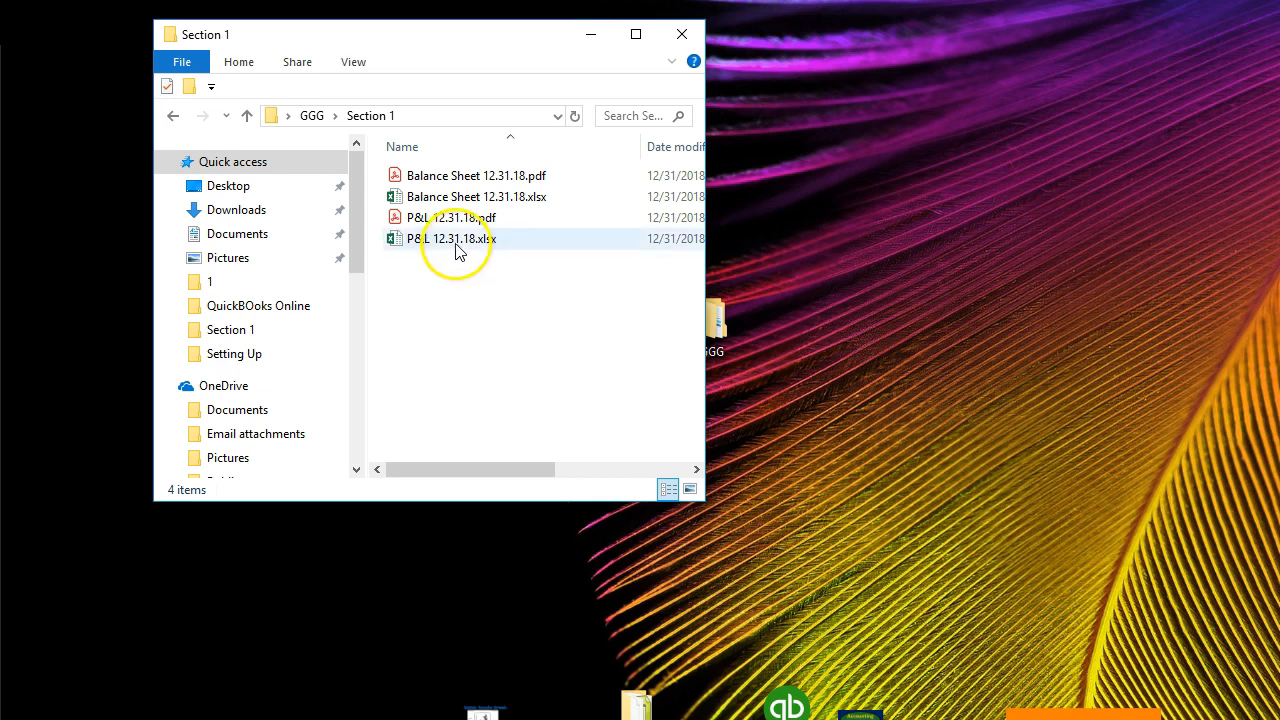
Go up to the GGG folder and compress the Section 1 folder into a zip file there
click(310, 116)
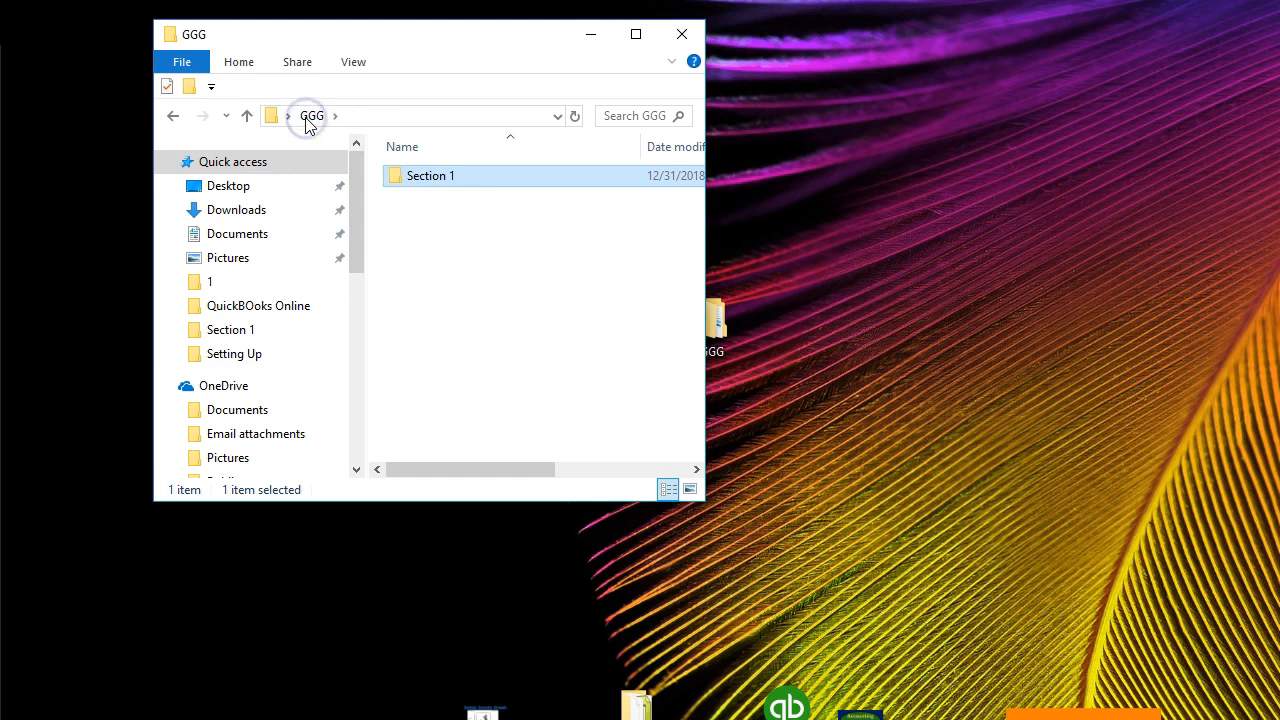
right_click(440, 179)
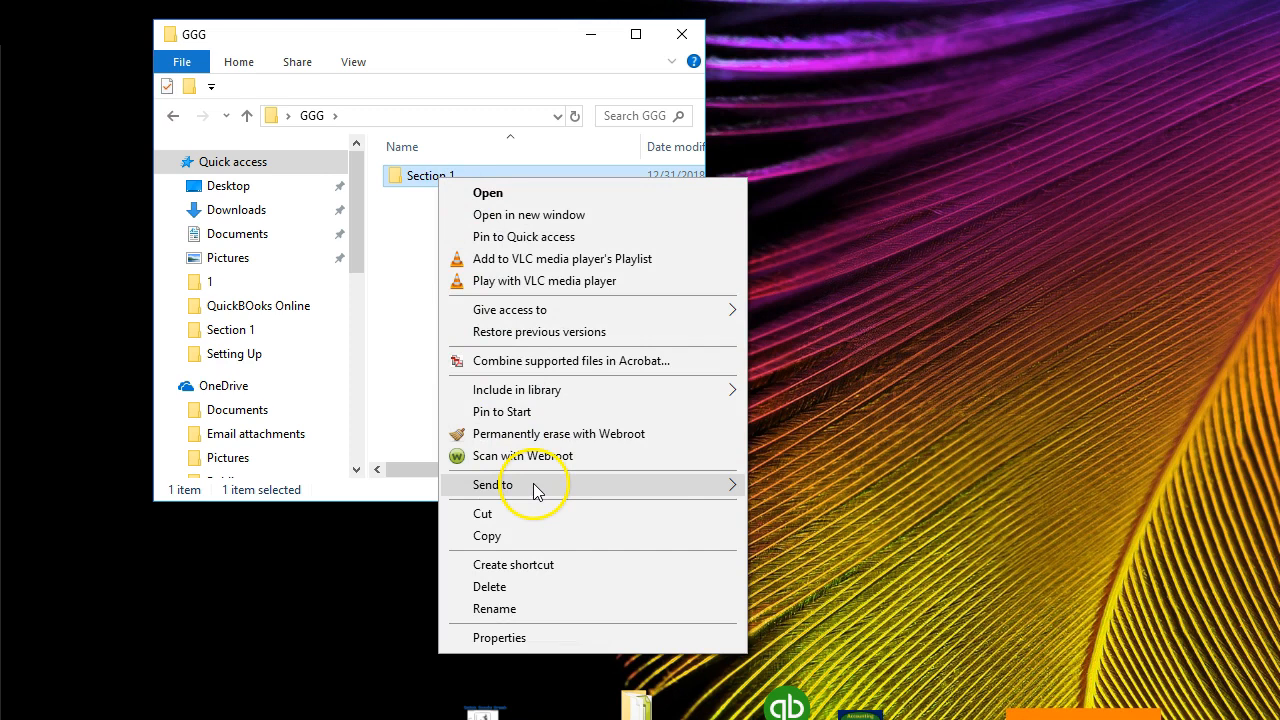
mouse_move(531, 488)
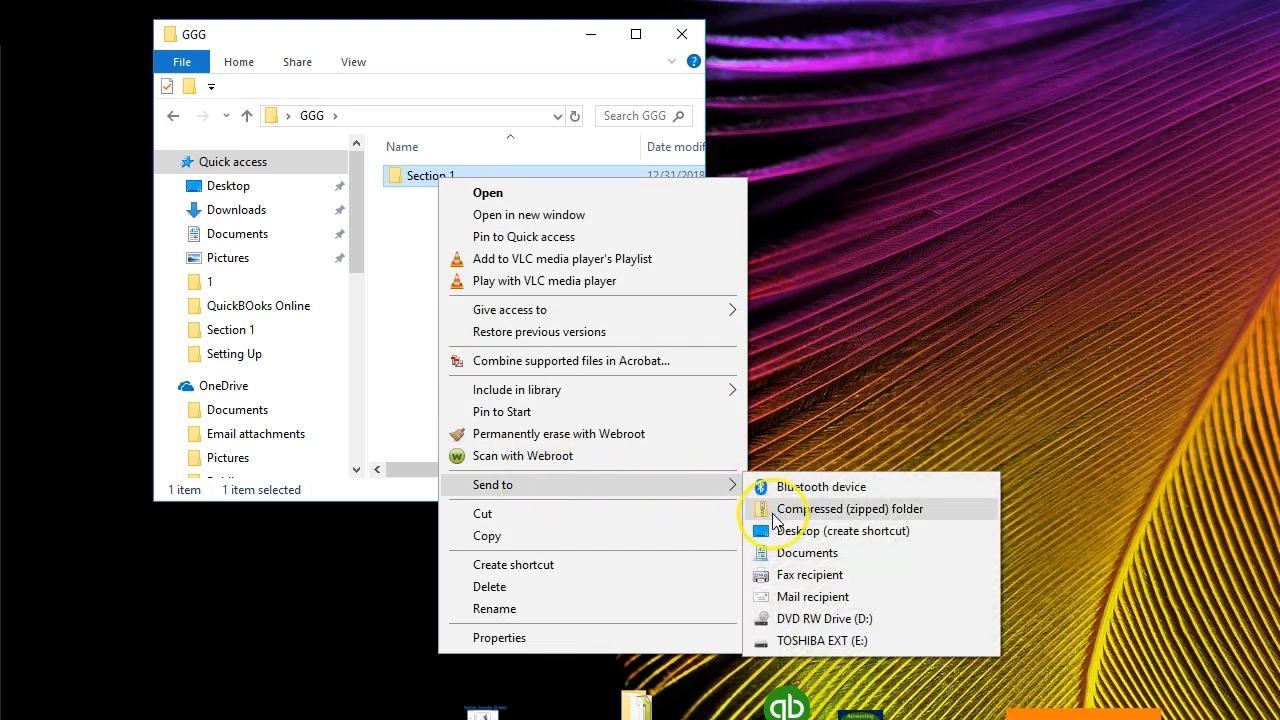
click(772, 513)
click(446, 271)
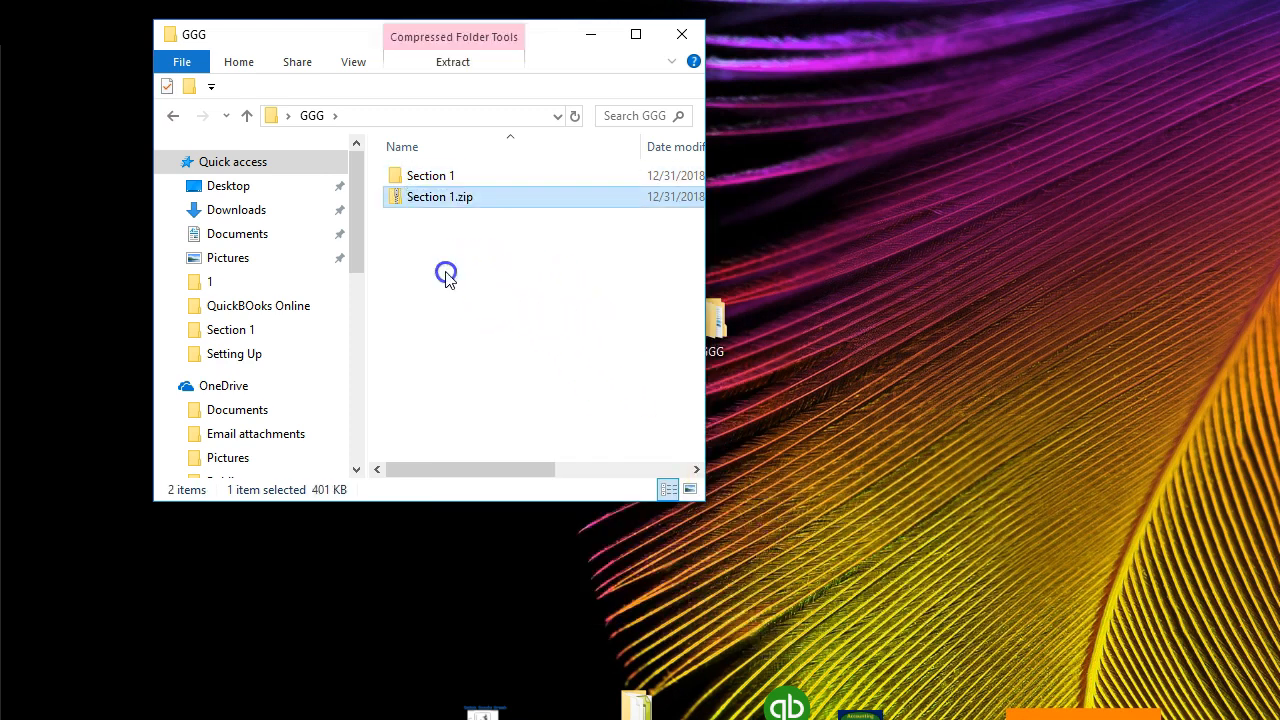
Look inside Section 1.zip, then delete the zip file from the GGG folder
double_click(430, 200)
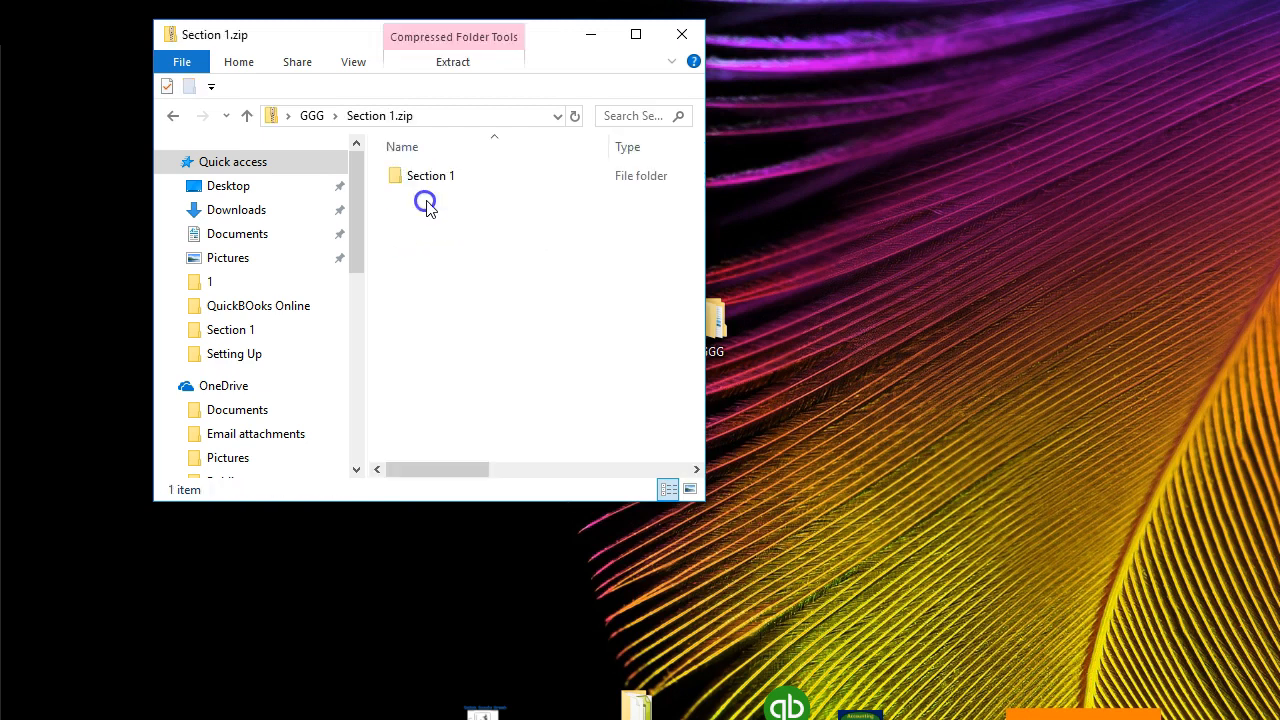
click(311, 116)
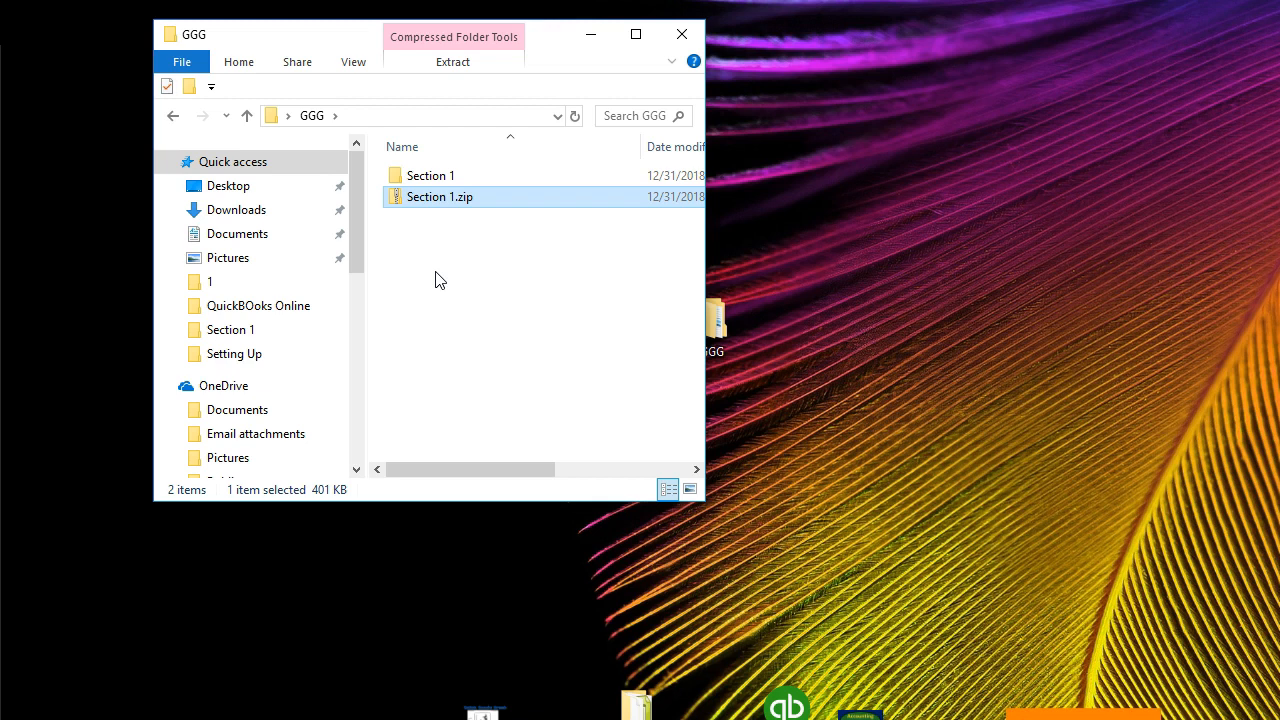
click(436, 275)
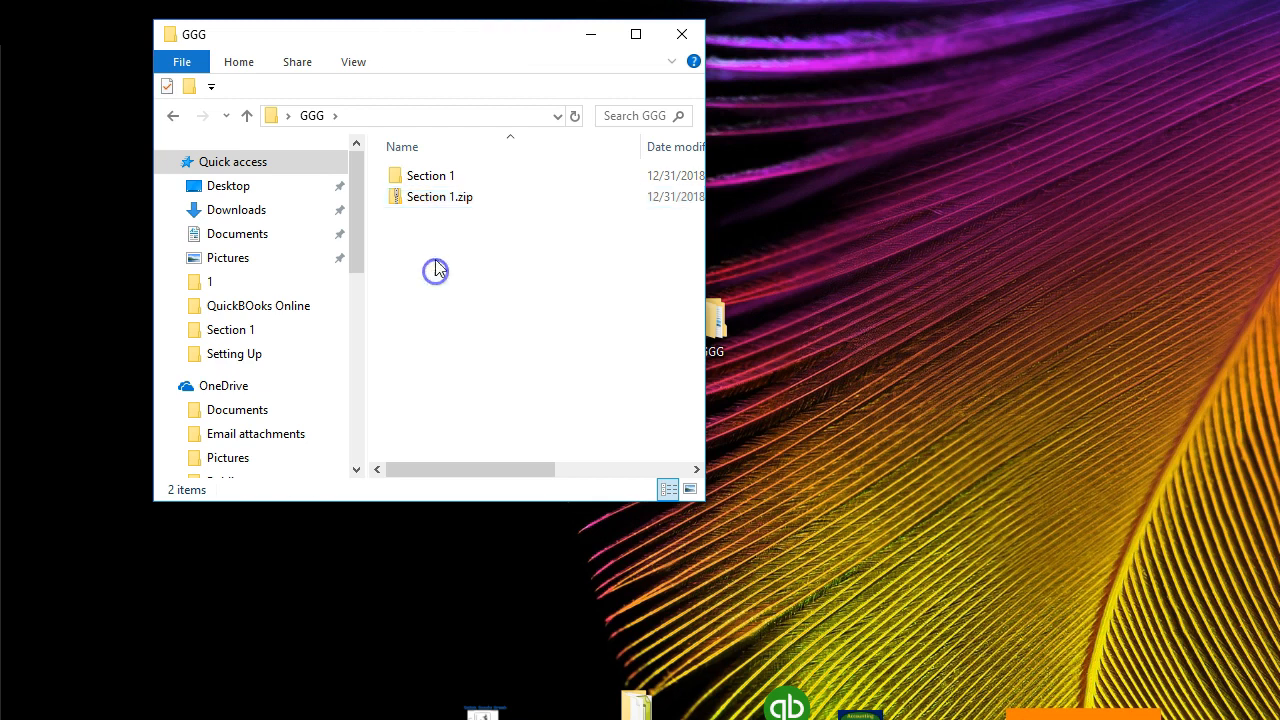
click(418, 209)
key(Delete)
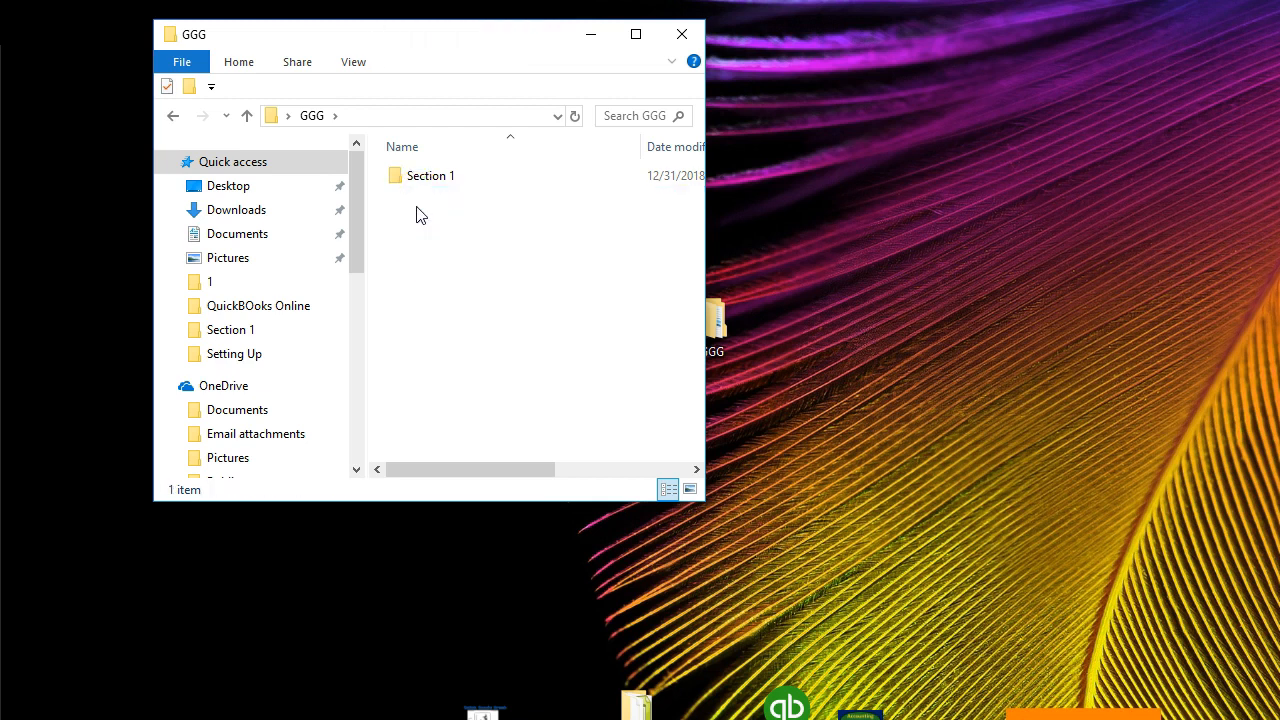
Reopen the Section 1 folder and start a new blank workbook in Excel
double_click(420, 177)
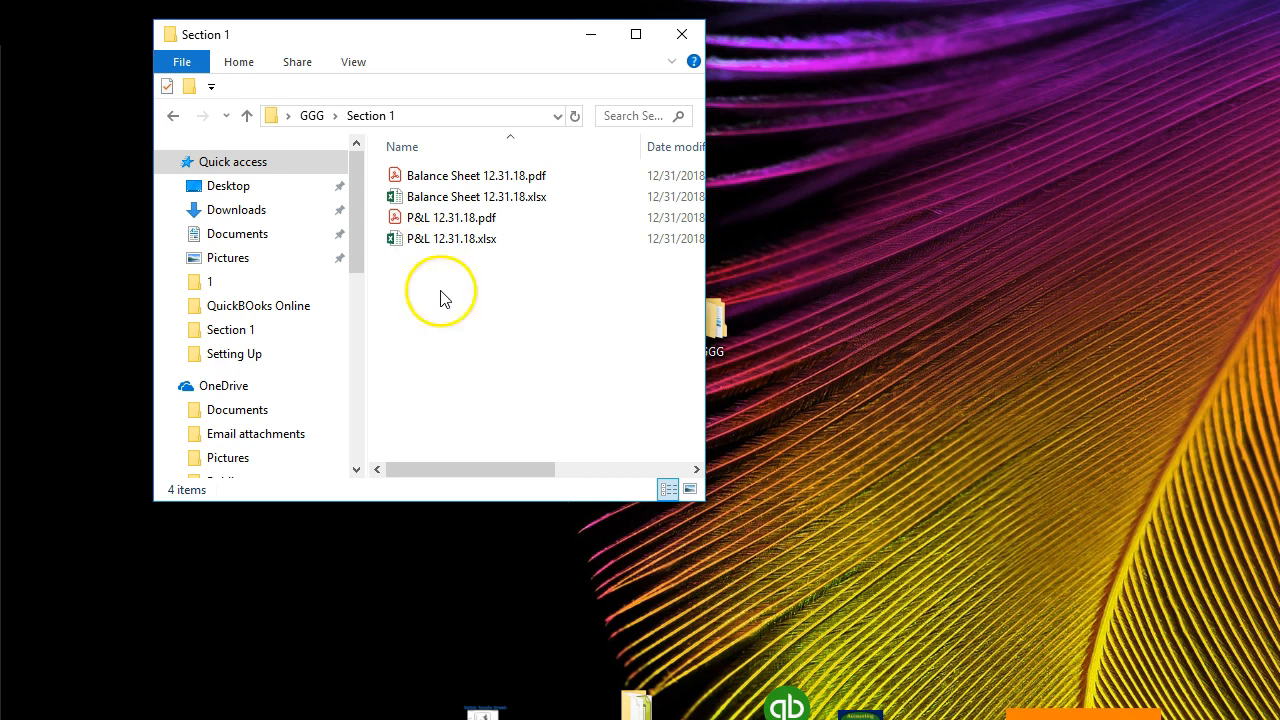
click(432, 718)
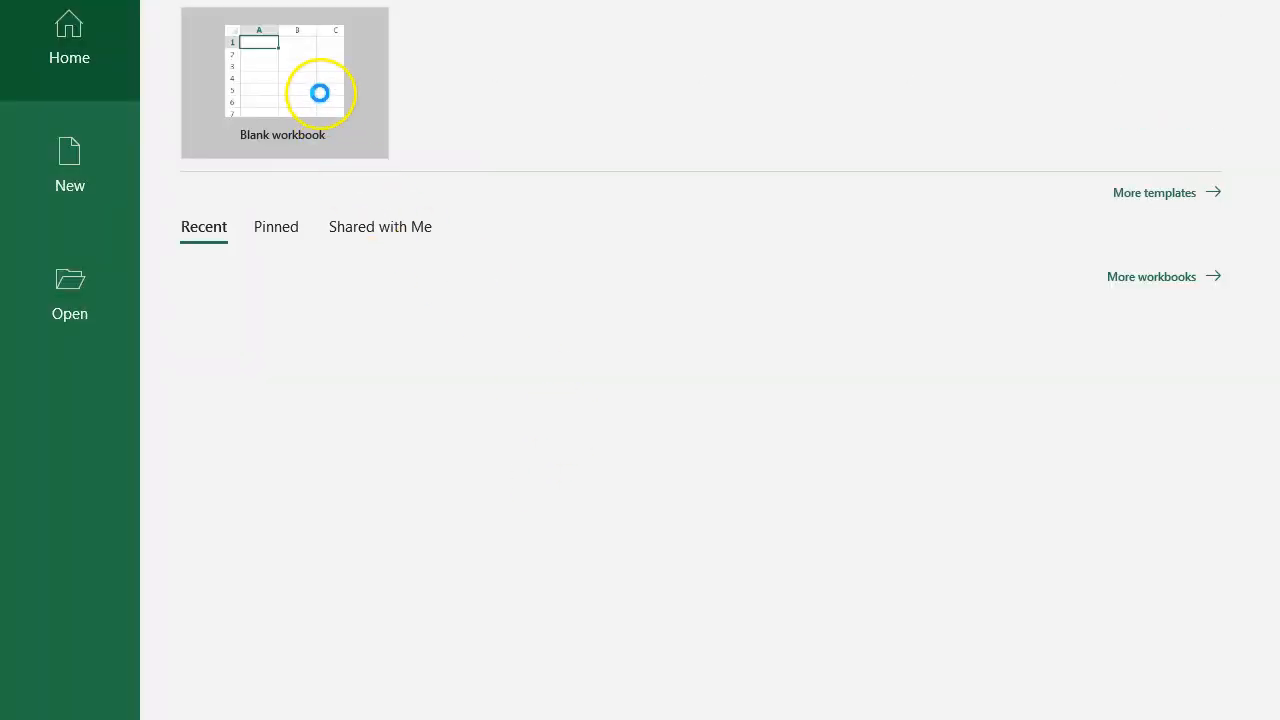
click(321, 98)
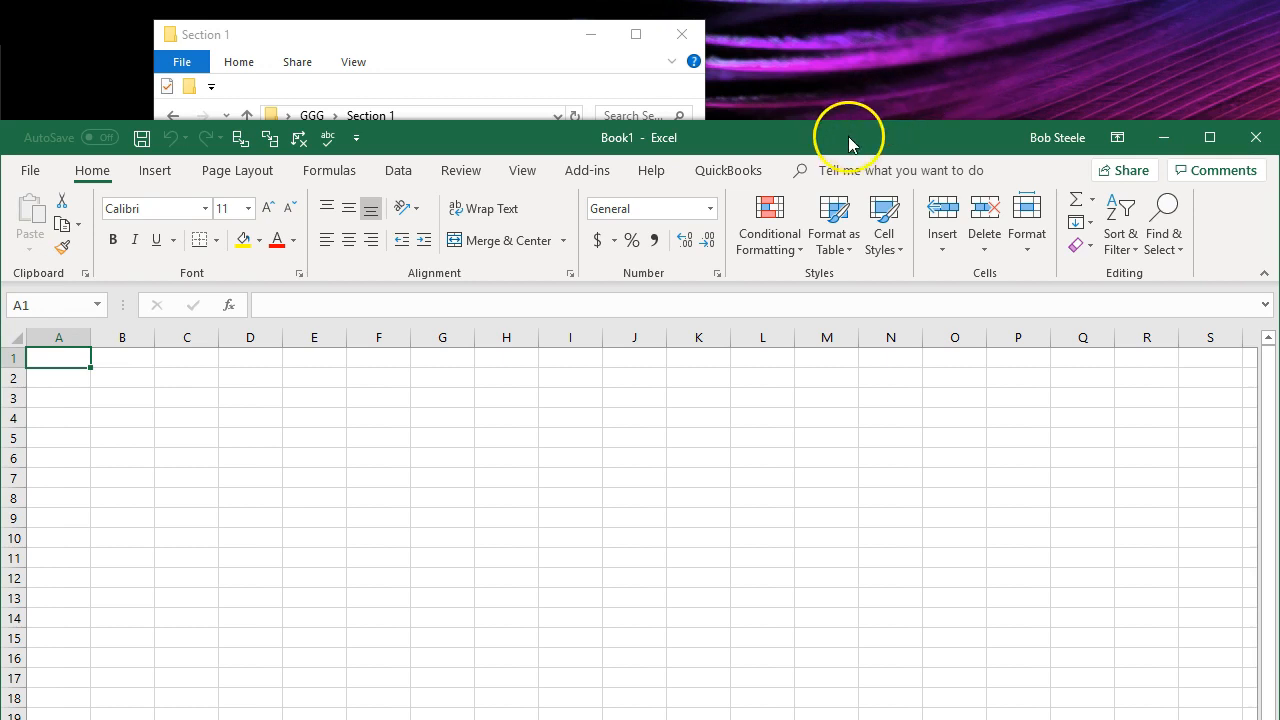
drag(849, 137, 848, 18)
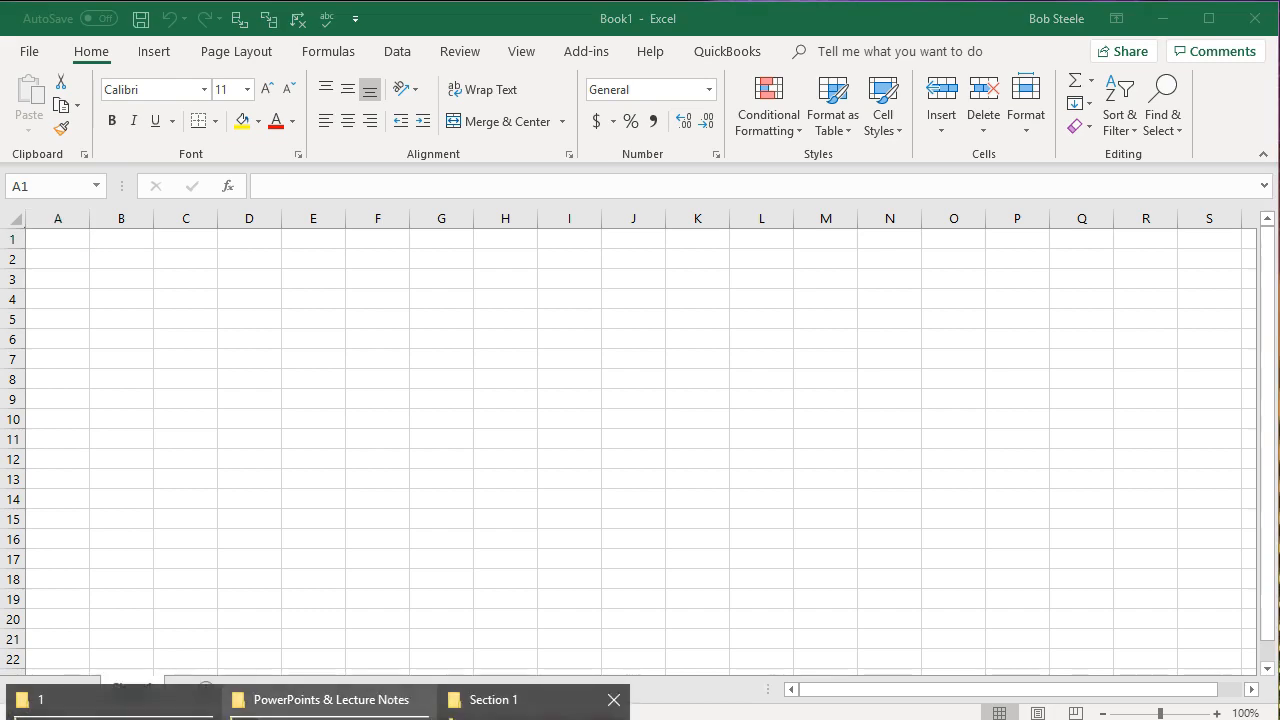
Open Balance Sheet 12.31.18.xlsx from the Section 1 folder and position its window over the blank workbook
click(480, 702)
click(466, 372)
click(476, 336)
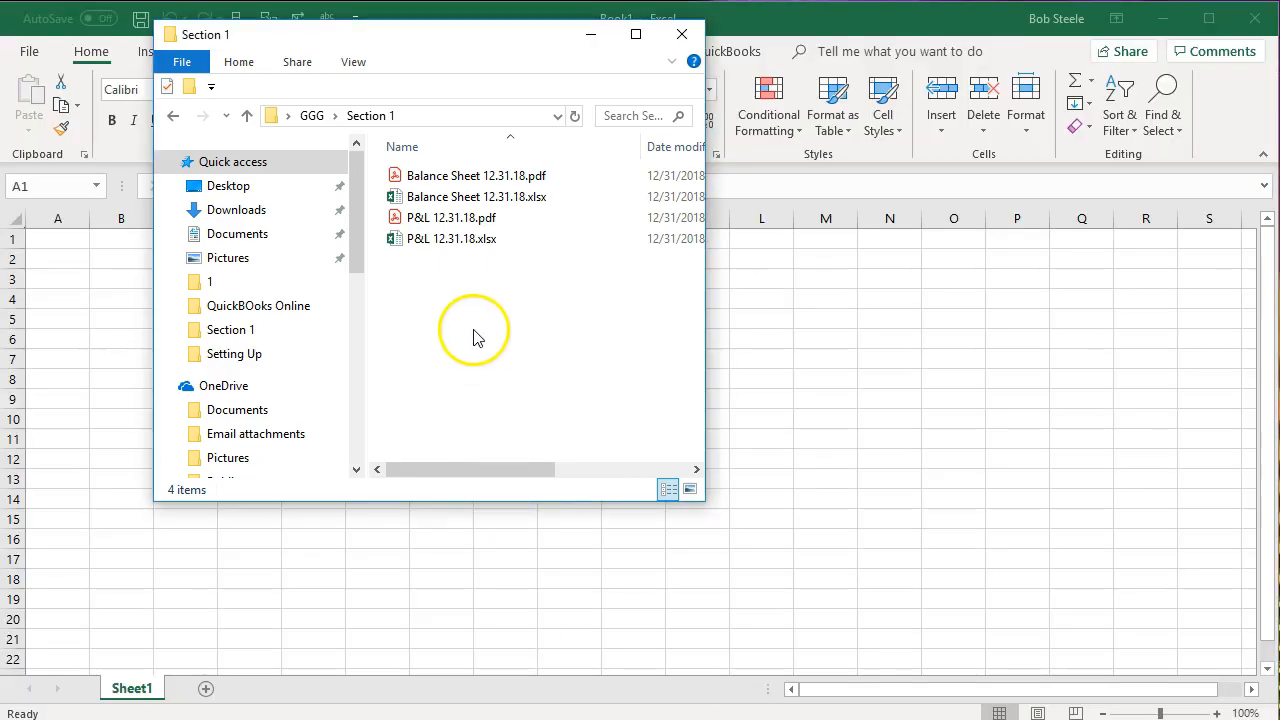
click(421, 203)
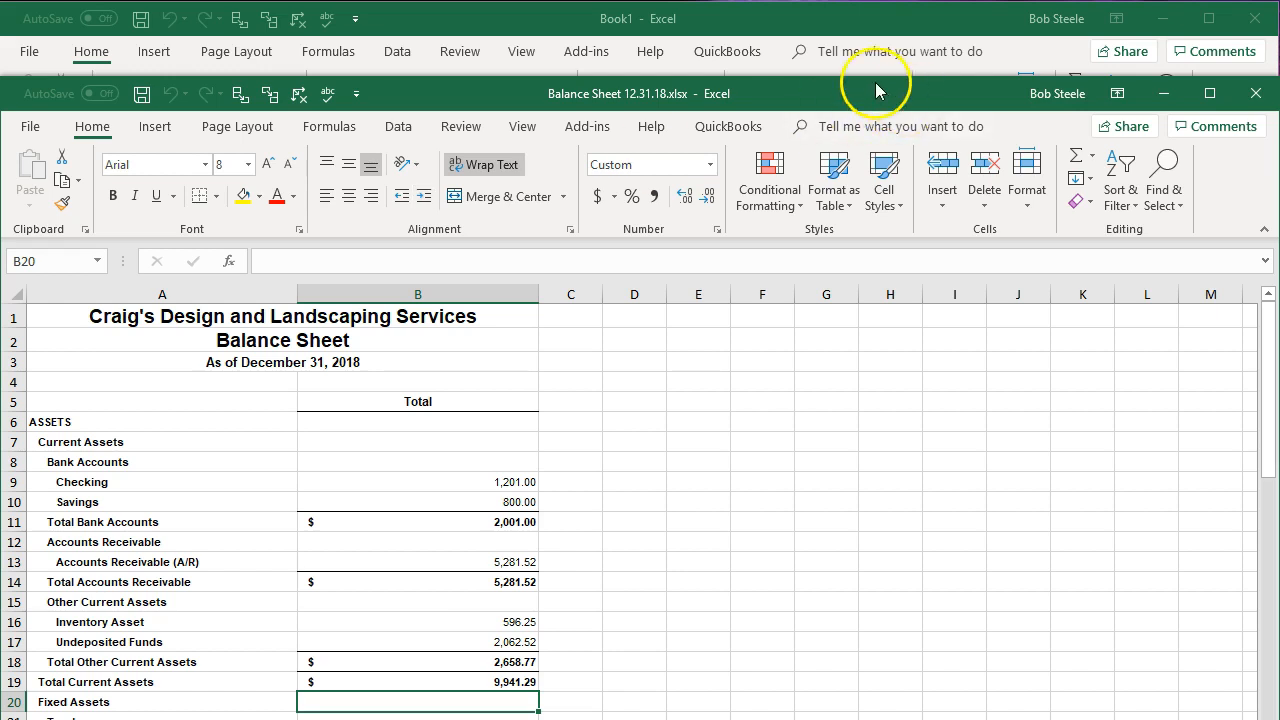
drag(871, 86, 864, 34)
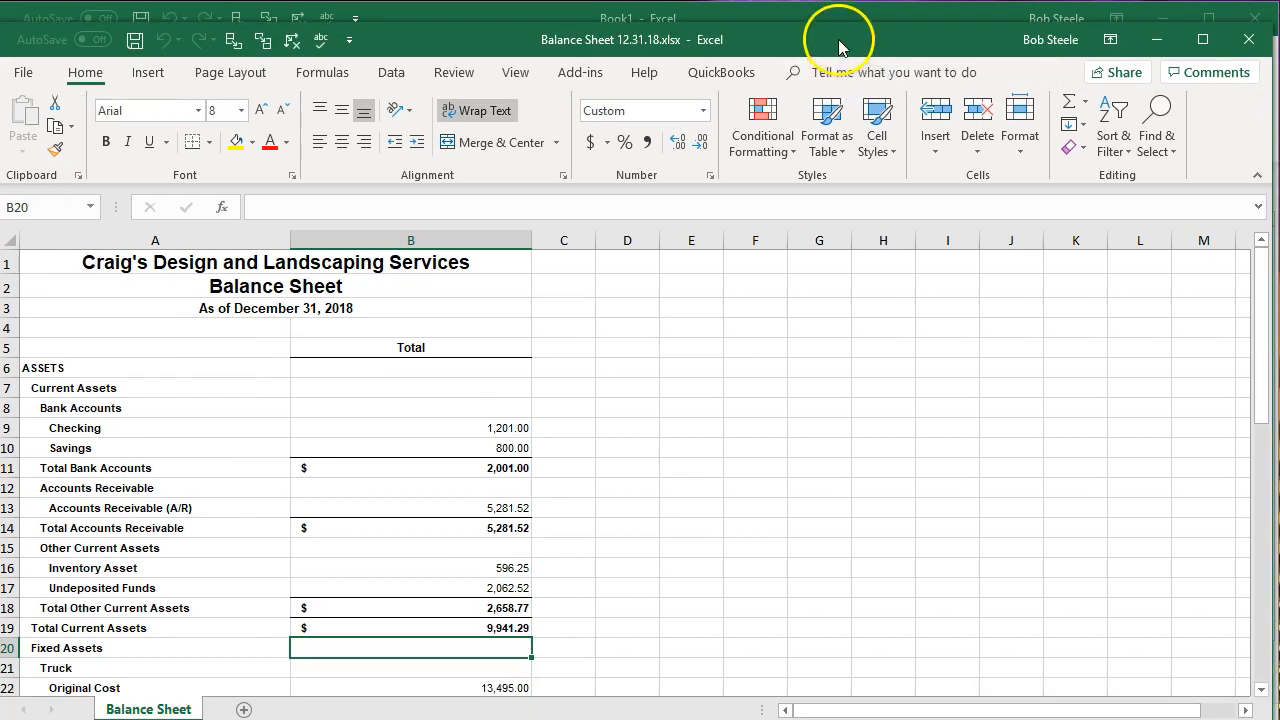
double_click(838, 45)
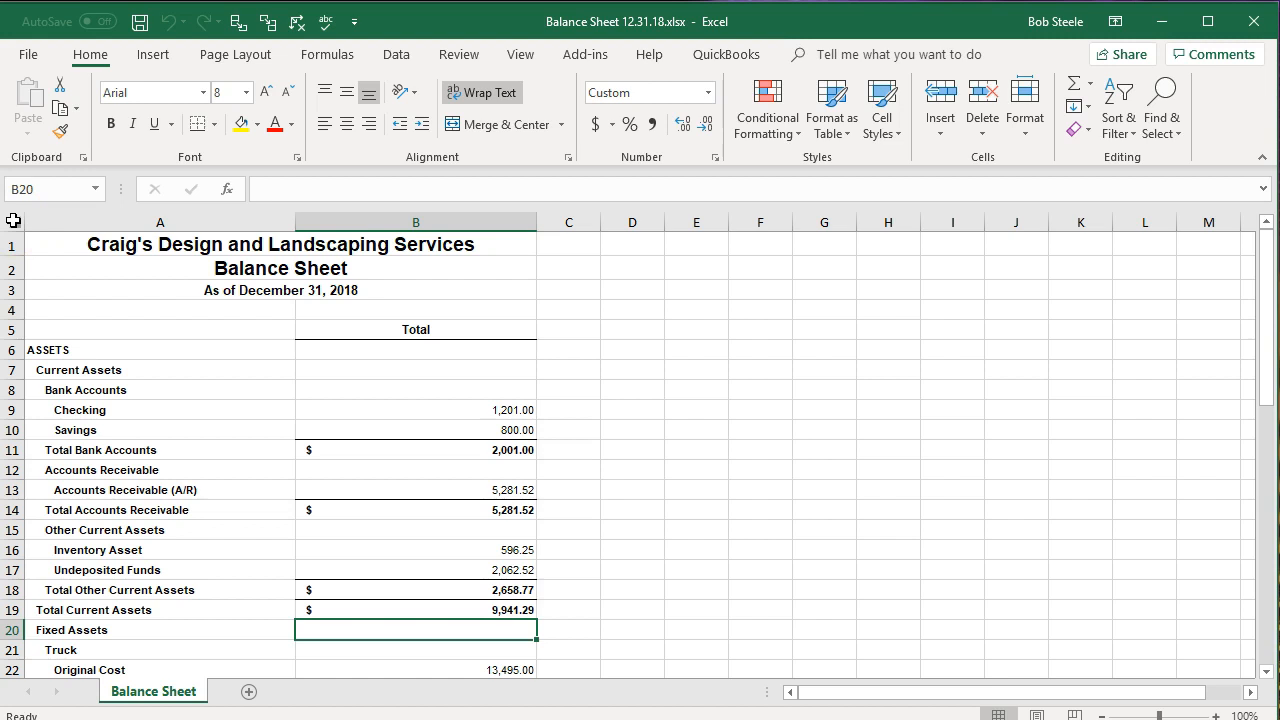
Copy the entire Balance Sheet worksheet and switch to the blank workbook Book1
click(13, 220)
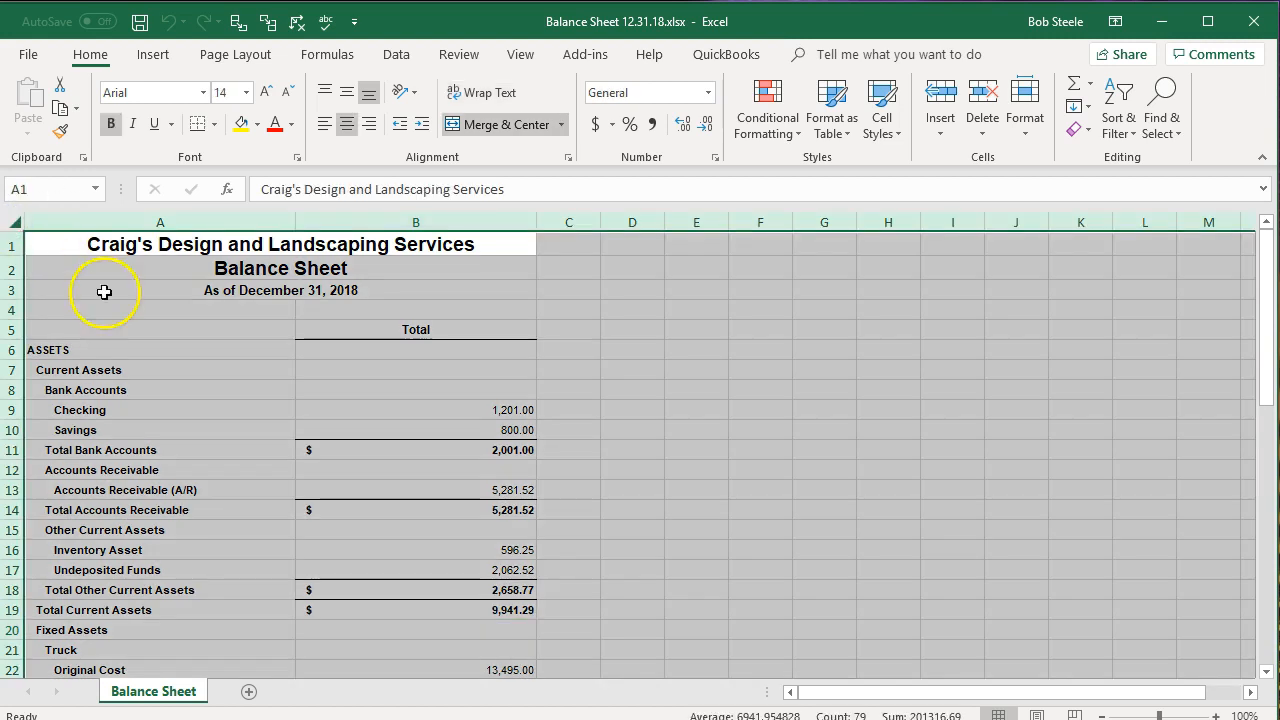
right_click(161, 346)
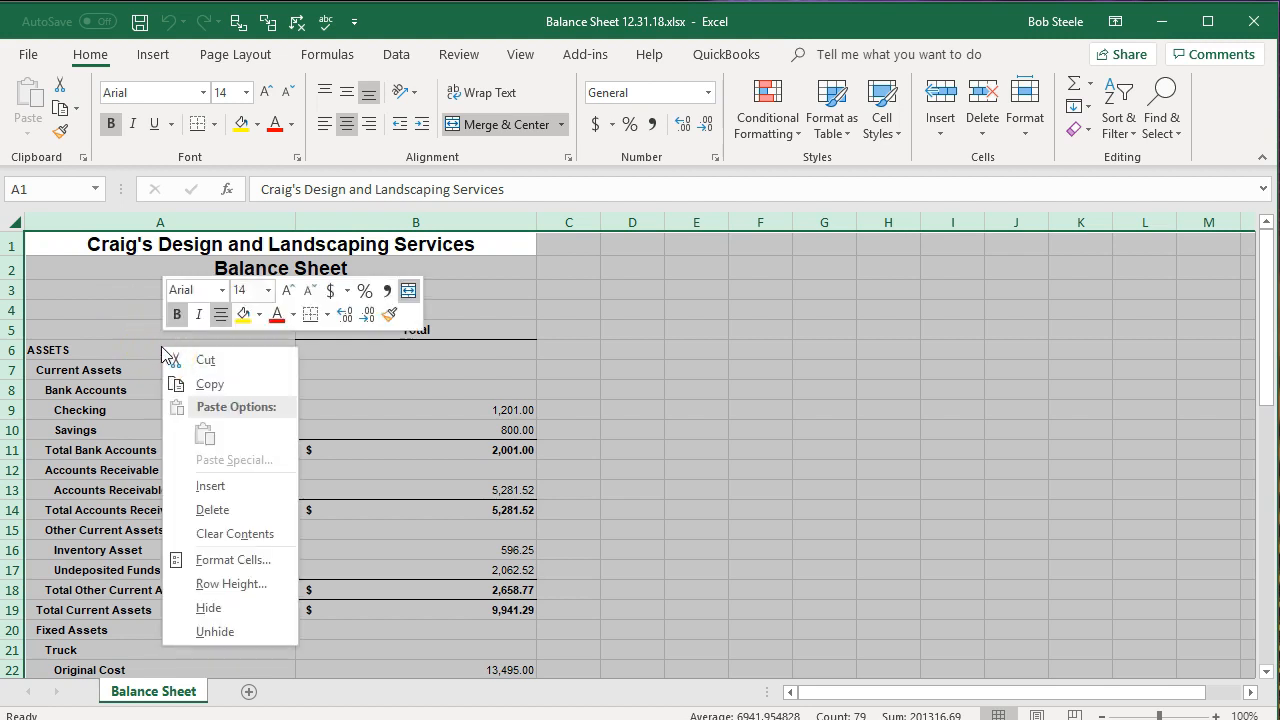
click(185, 385)
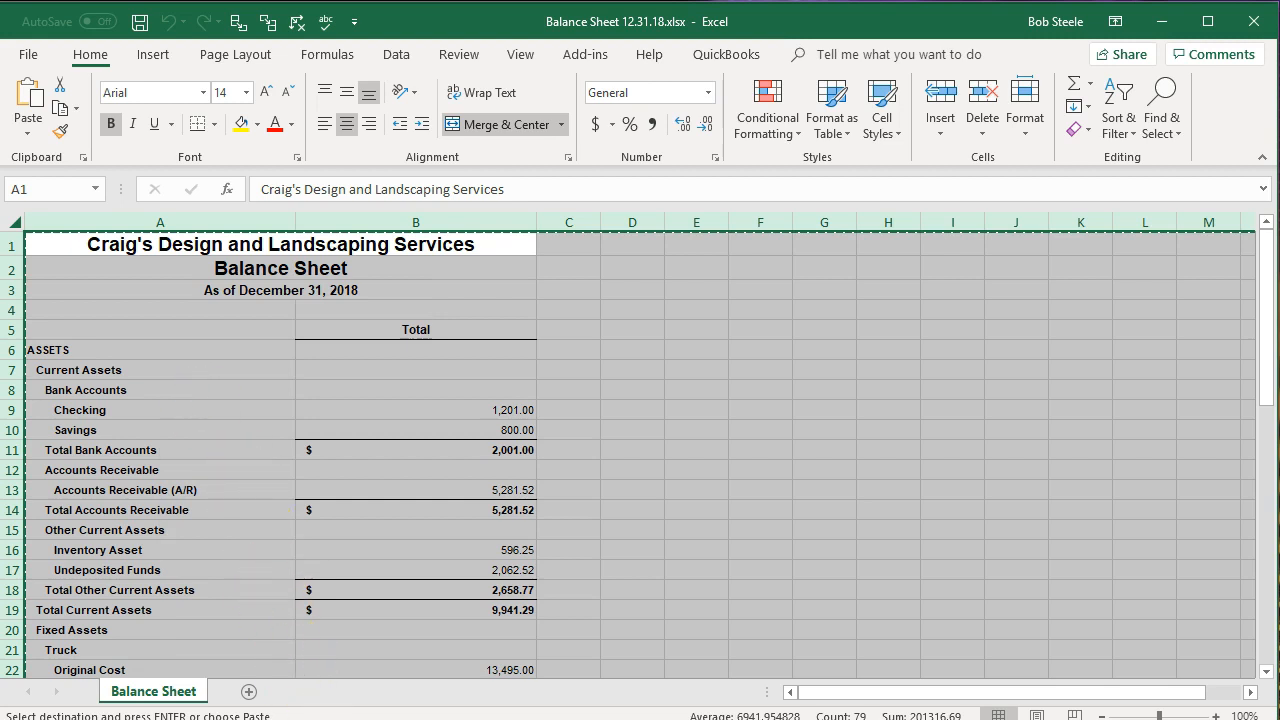
click(308, 718)
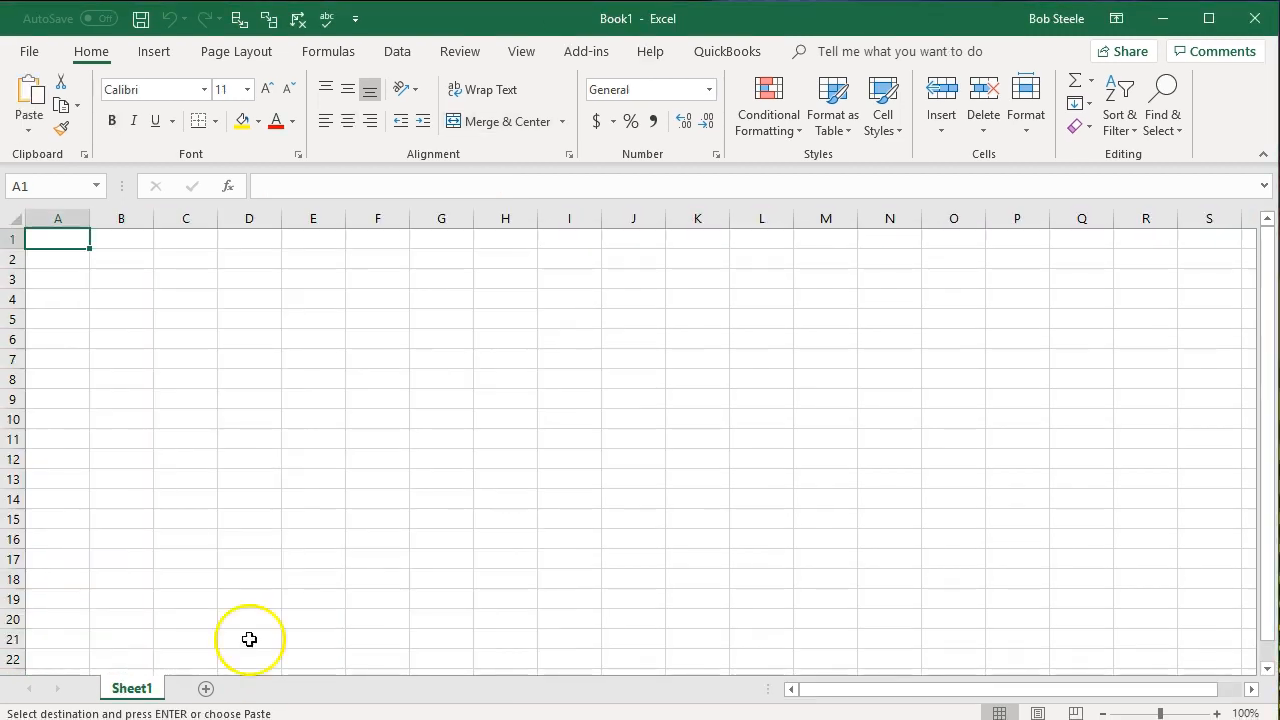
Try to paste the copied worksheet starting at cell B2 of Book1
click(123, 260)
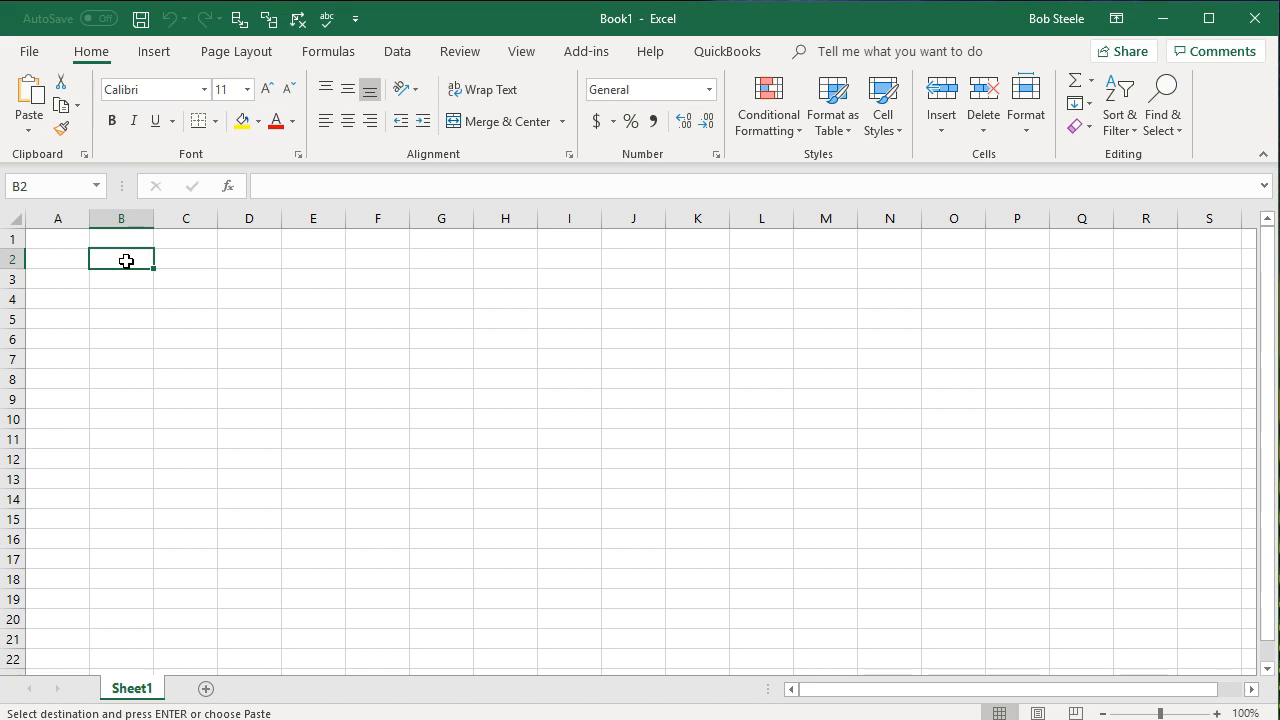
right_click(126, 261)
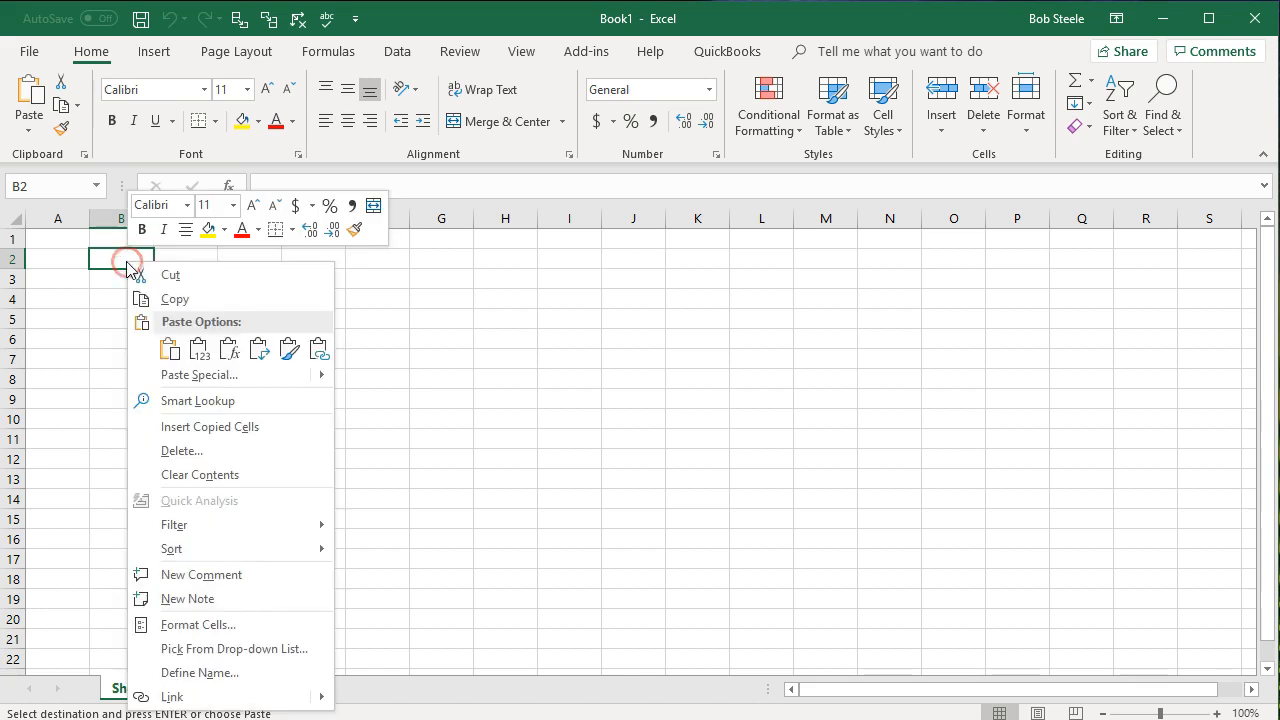
click(170, 349)
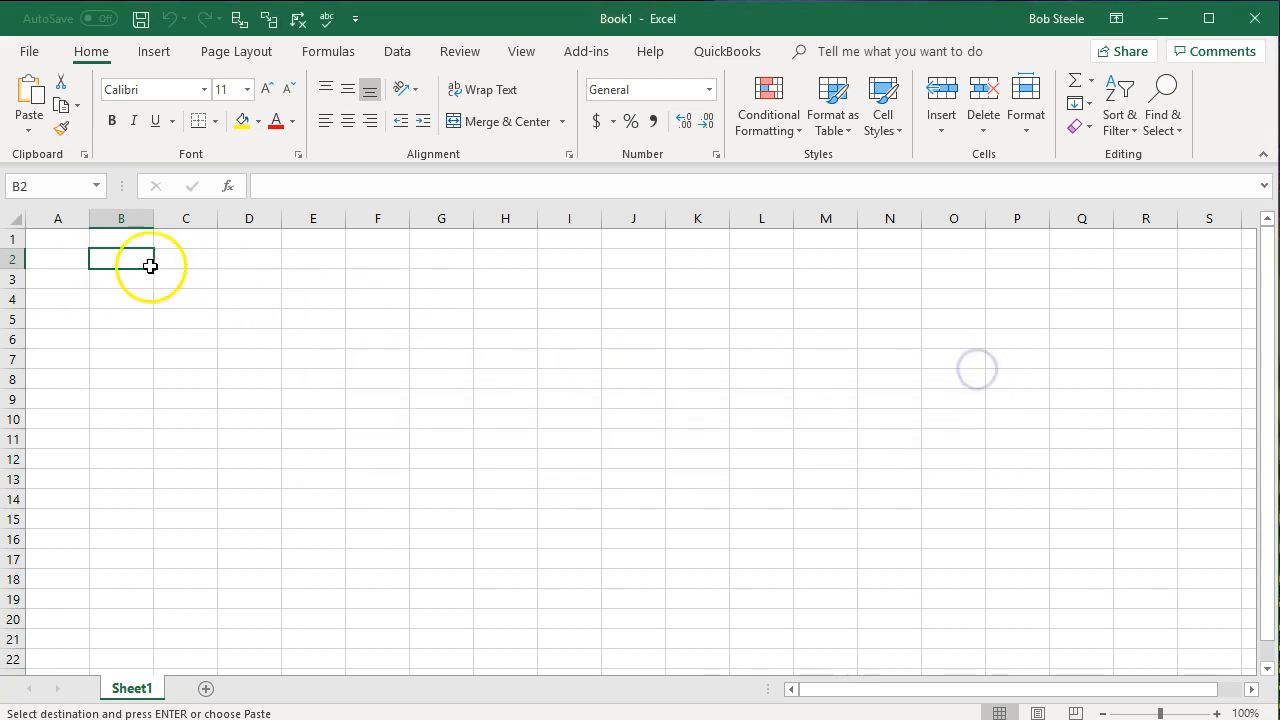
Paste the copied balance sheet into Book1 starting at cell A1
click(62, 242)
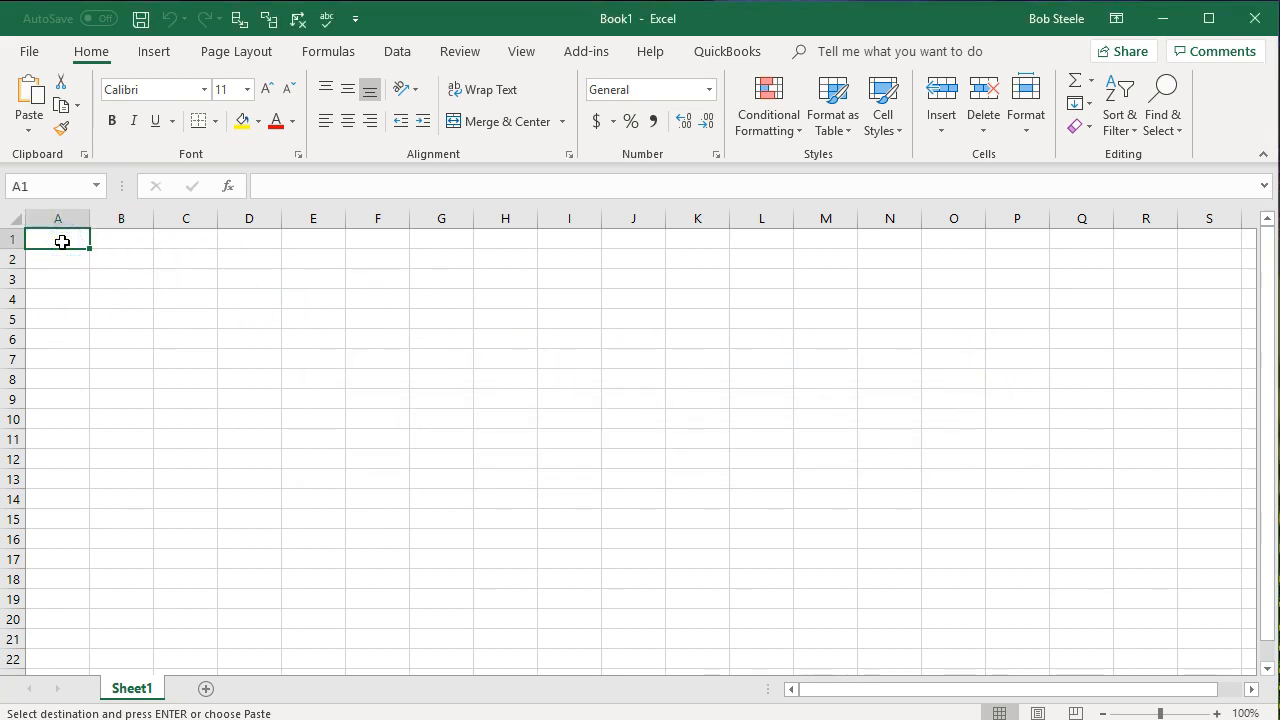
right_click(62, 242)
click(104, 330)
click(126, 364)
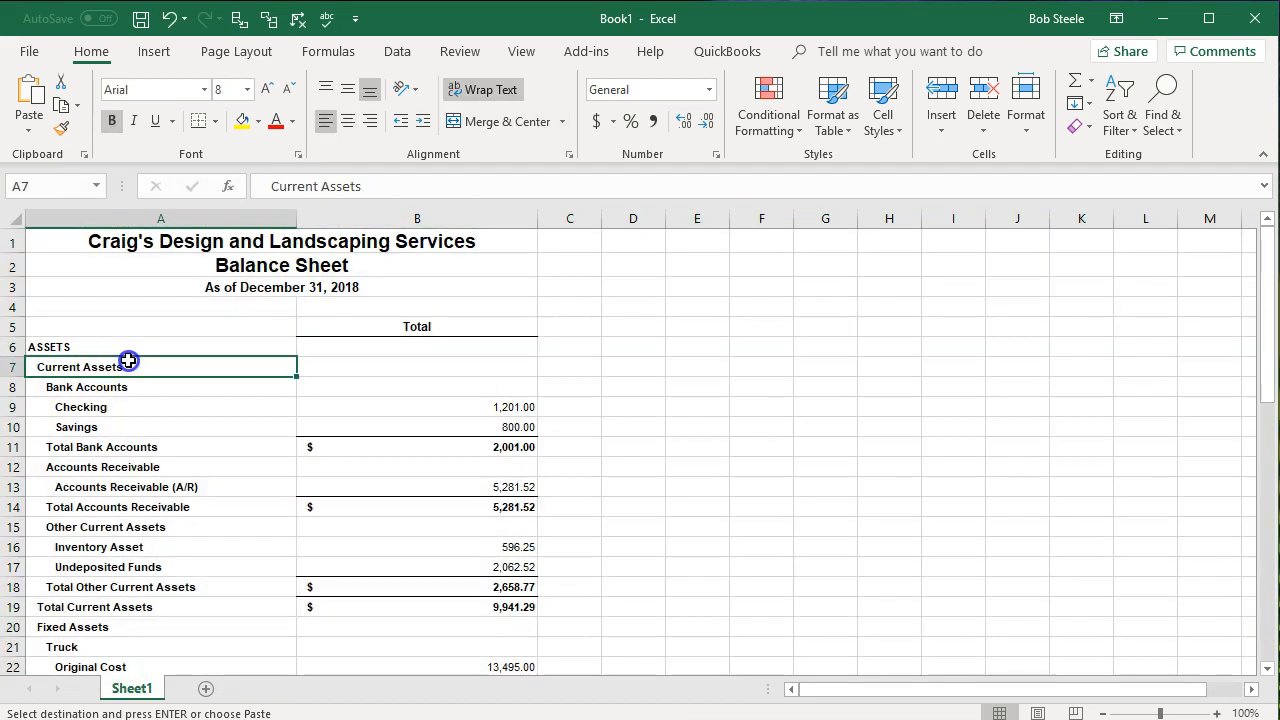
Rename Sheet1 in Book1 as "Bal Sheet"
double_click(131, 688)
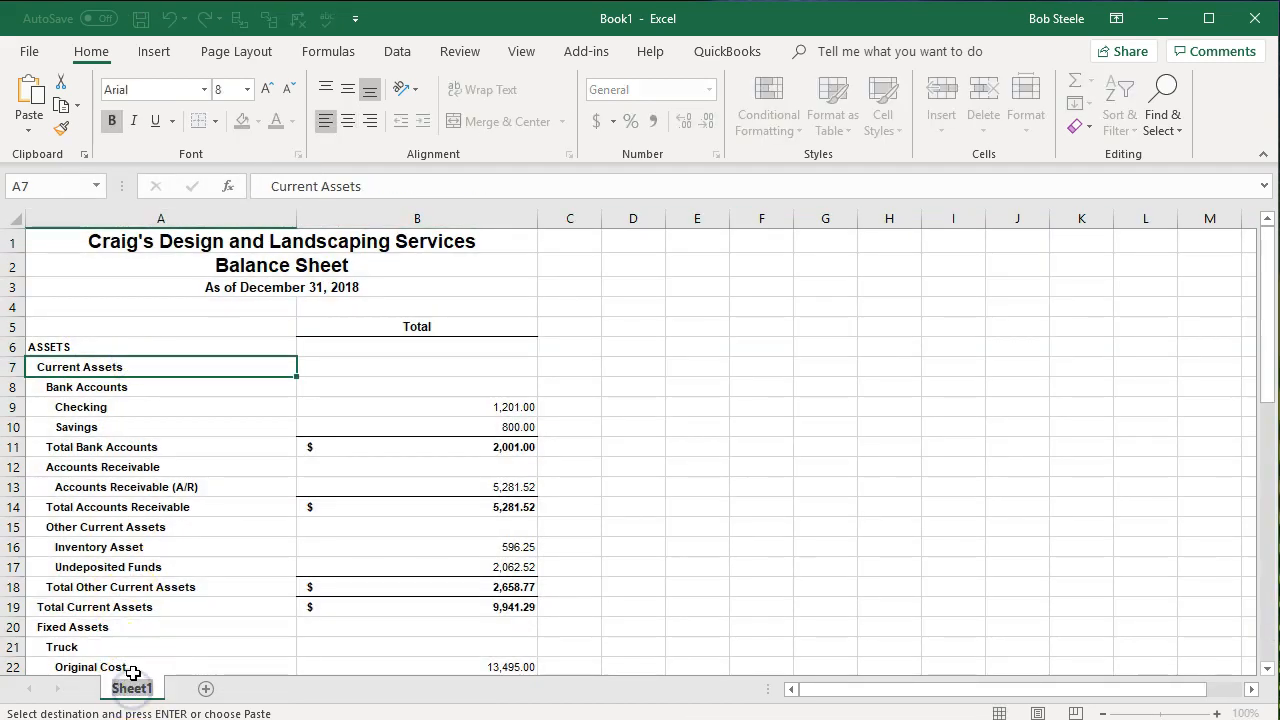
text(4)
key(BackSpace)
text(Ba)
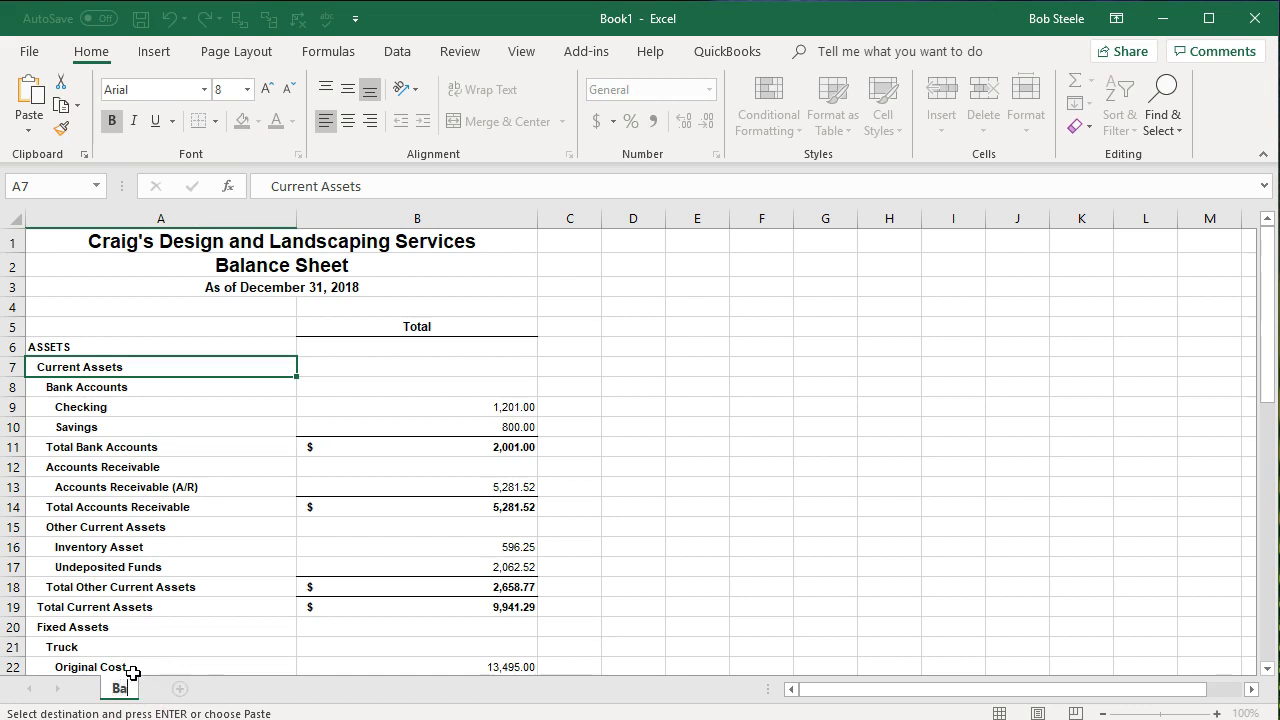
text(l Sheet)
key(Return)
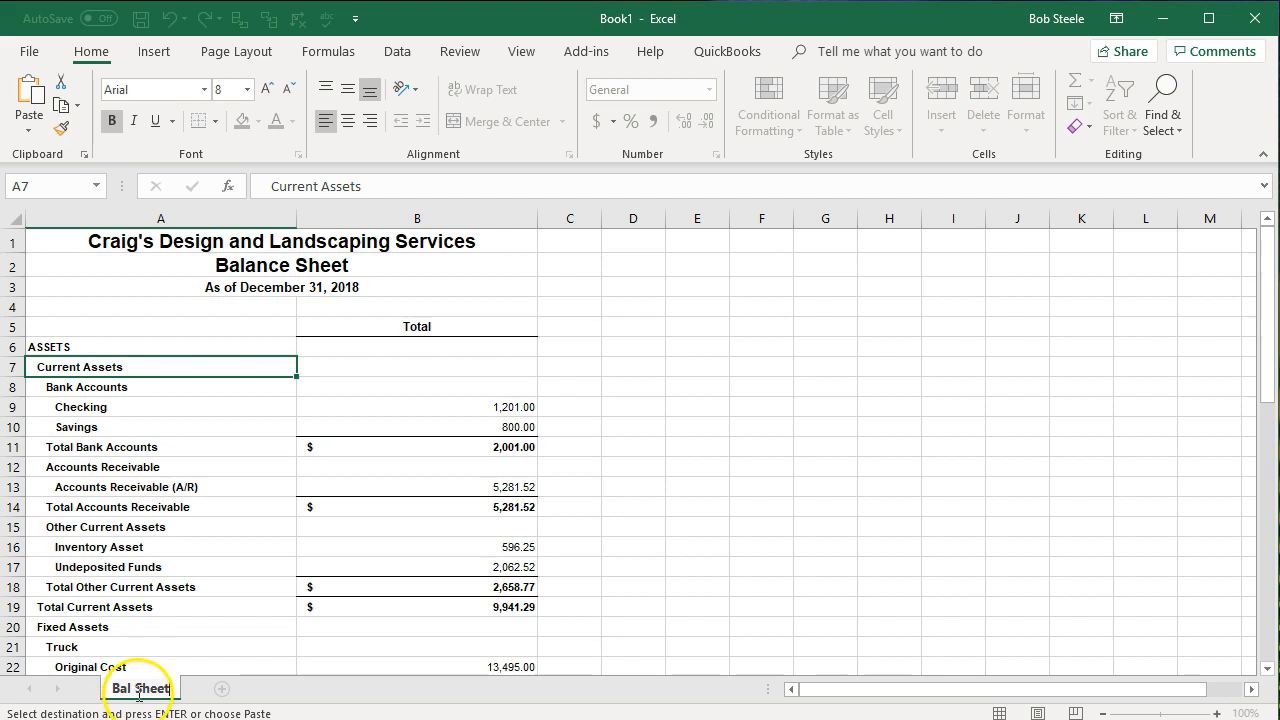
click(186, 522)
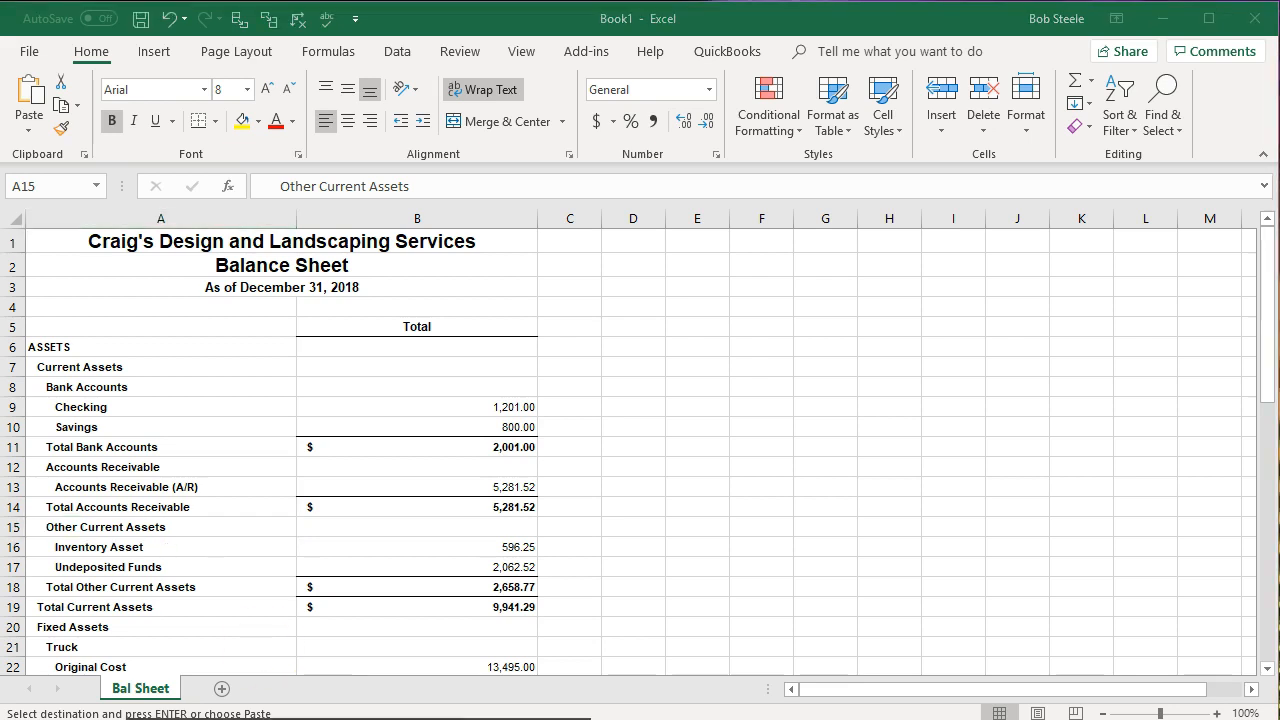
Open P&L 12.31.18.xlsx from the Section 1 folder and position its window over Book1
click(500, 702)
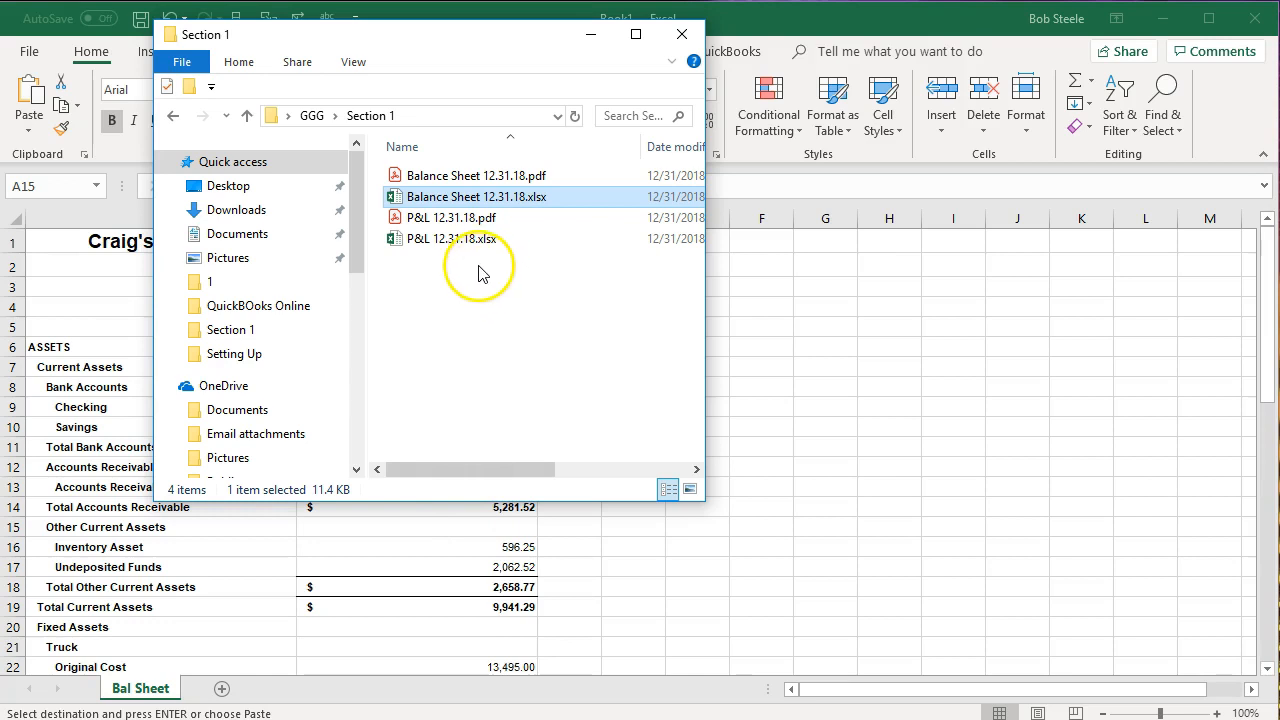
double_click(443, 238)
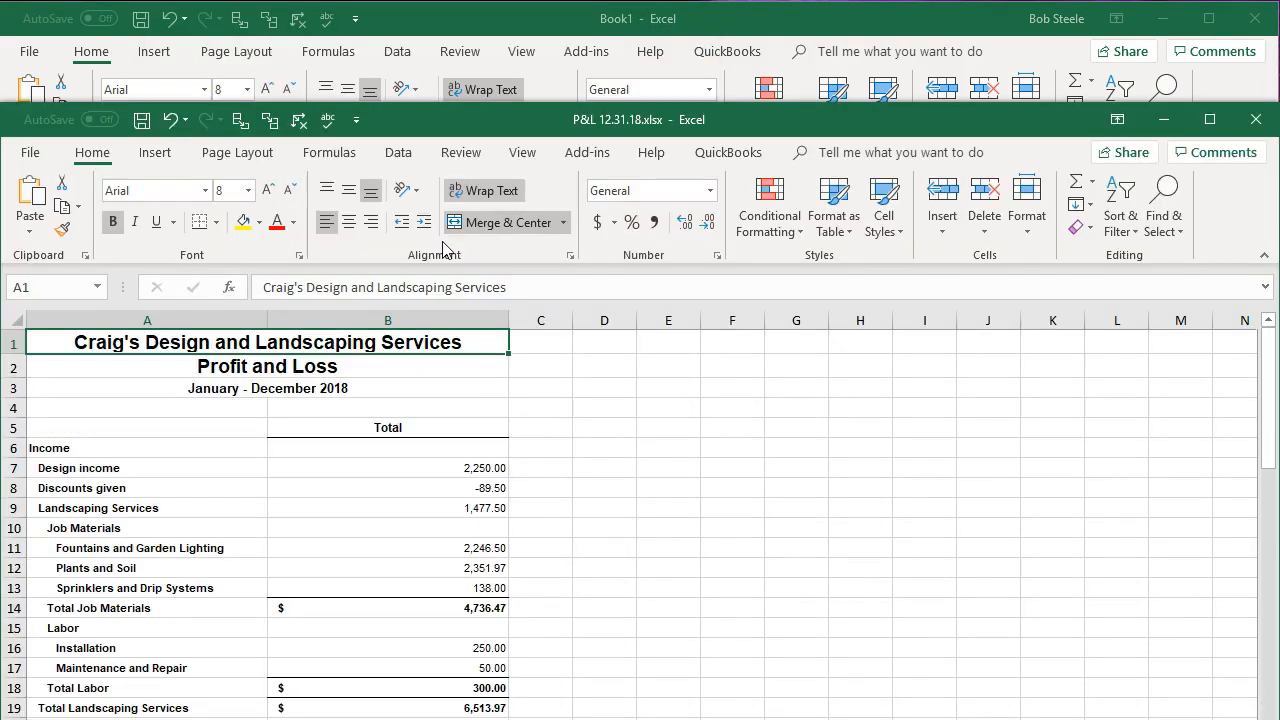
drag(520, 125, 508, 10)
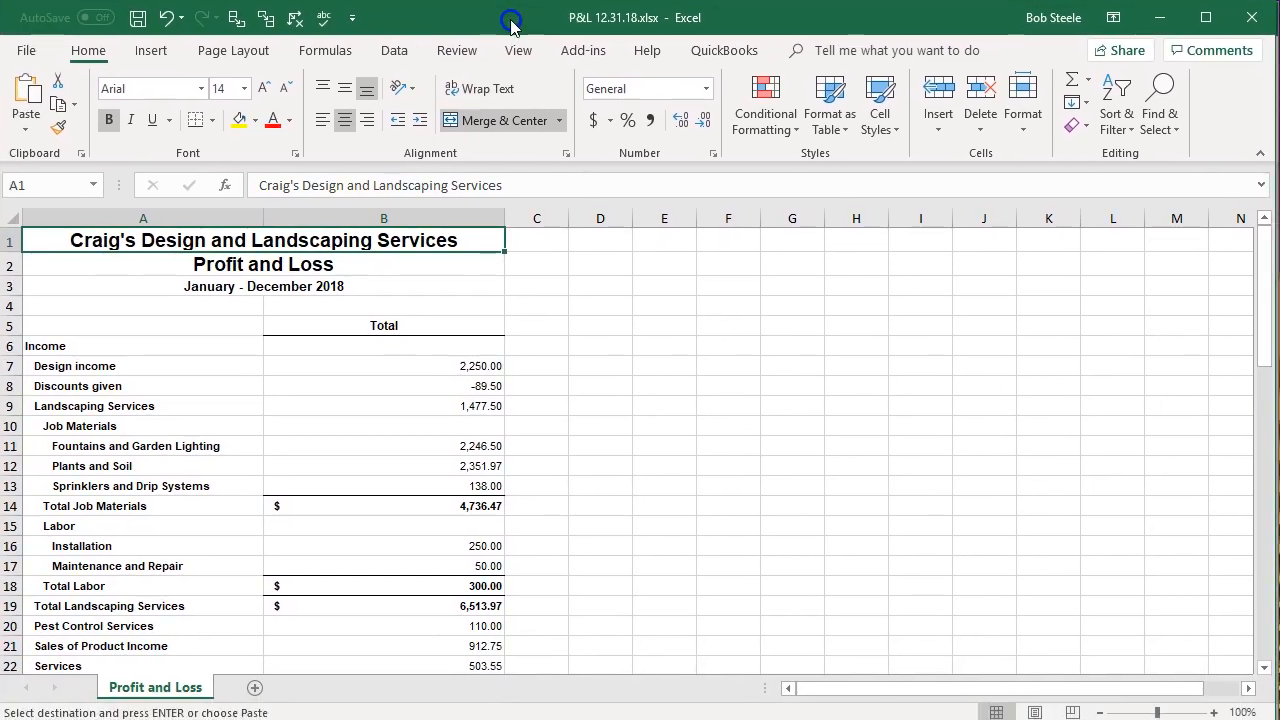
click(672, 407)
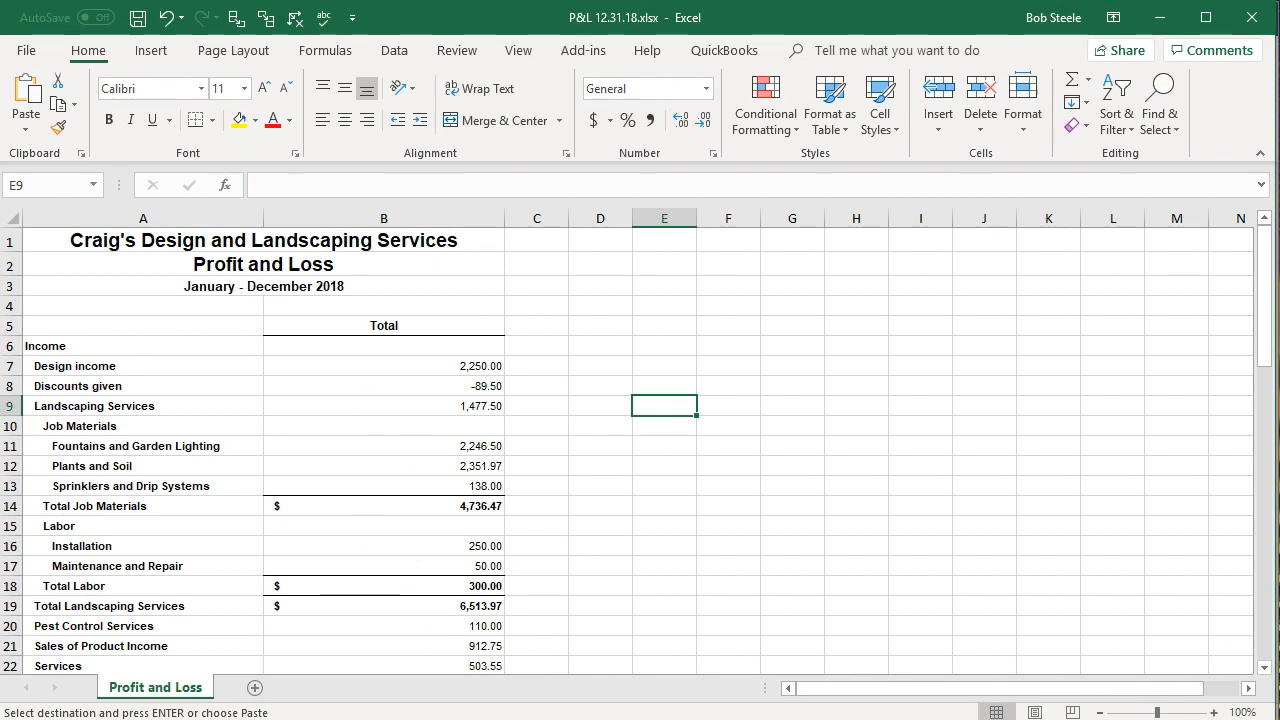
Add a new worksheet after Bal Sheet in Book1 and rename it "P&L"
key(alt+Tab)
click(155, 688)
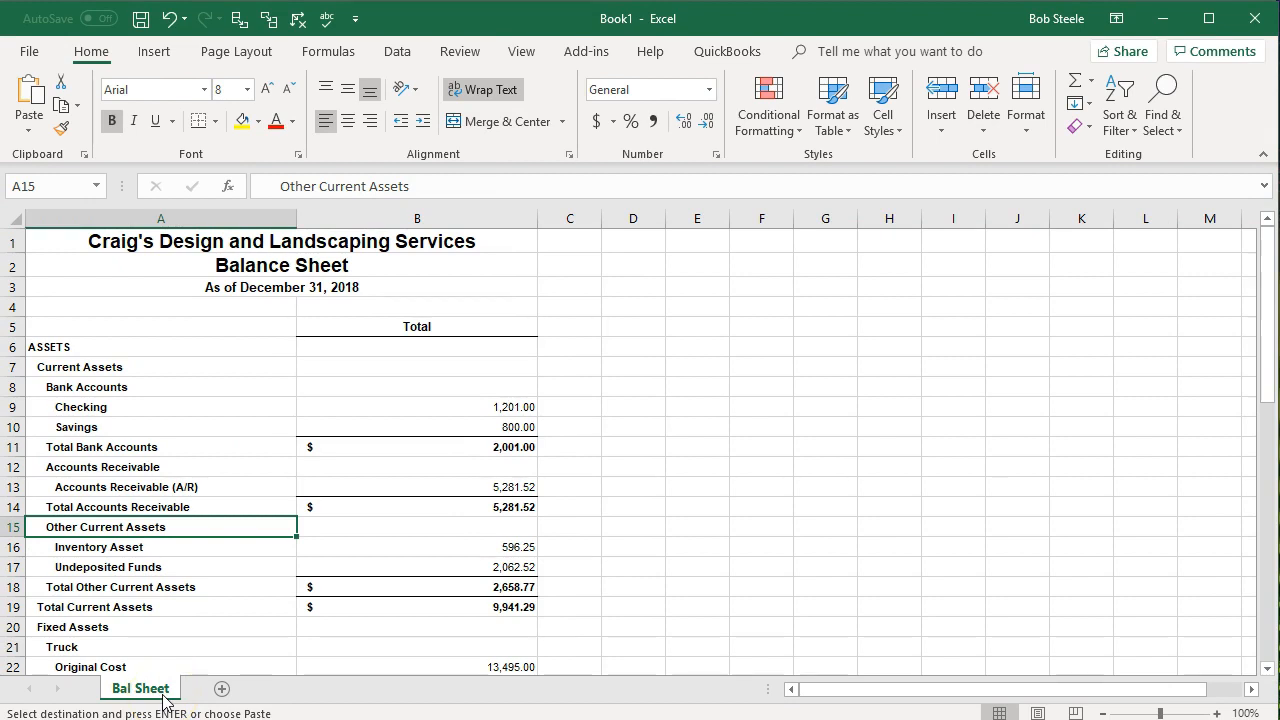
click(222, 689)
click(222, 689)
double_click(223, 689)
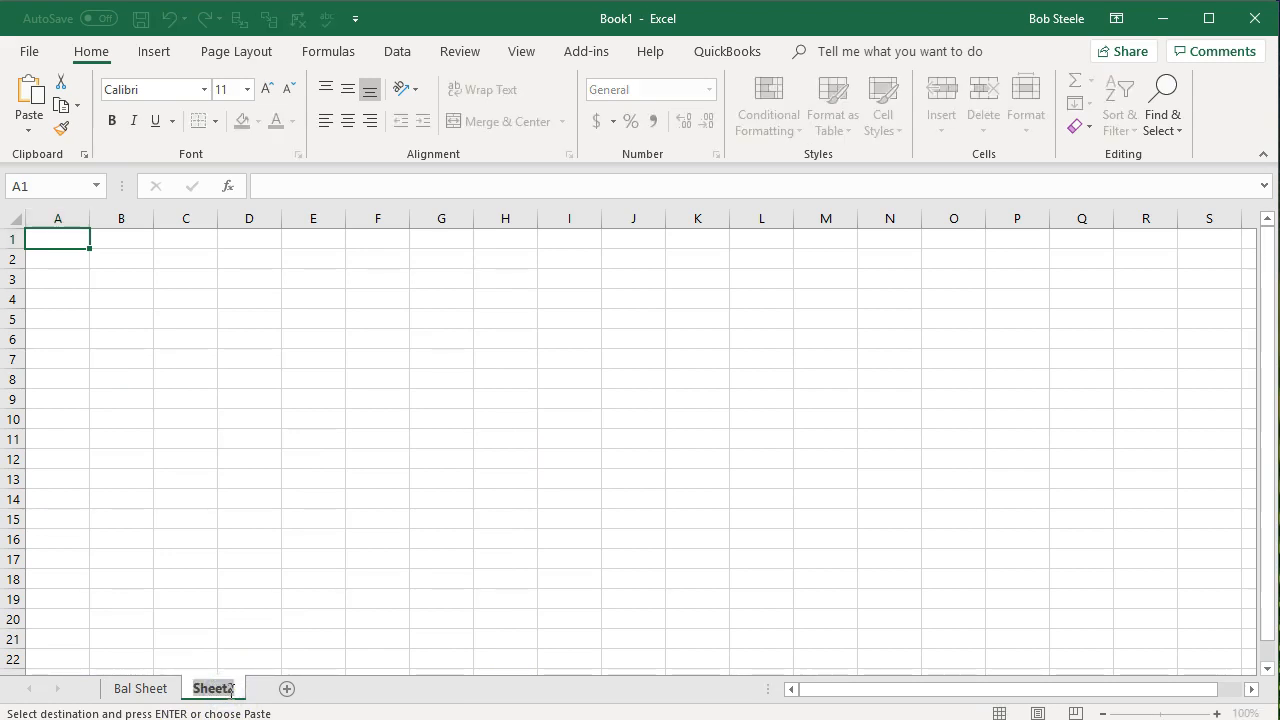
text(P&L)
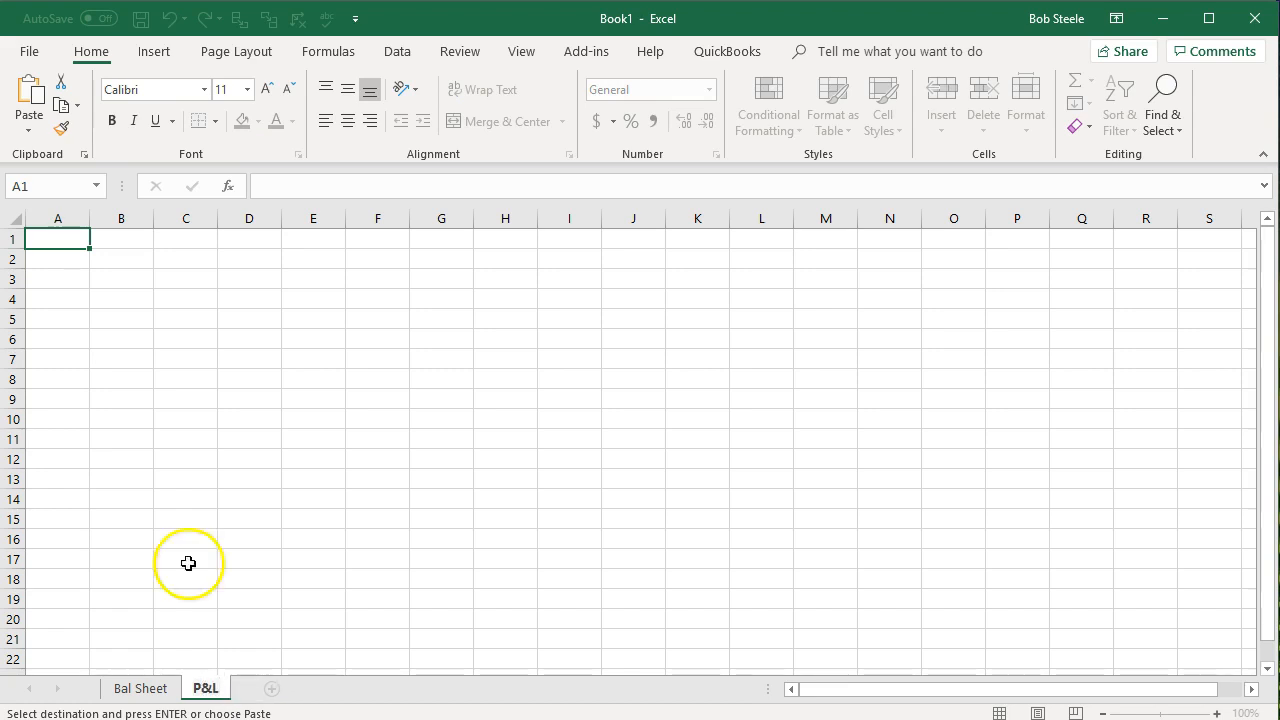
click(72, 248)
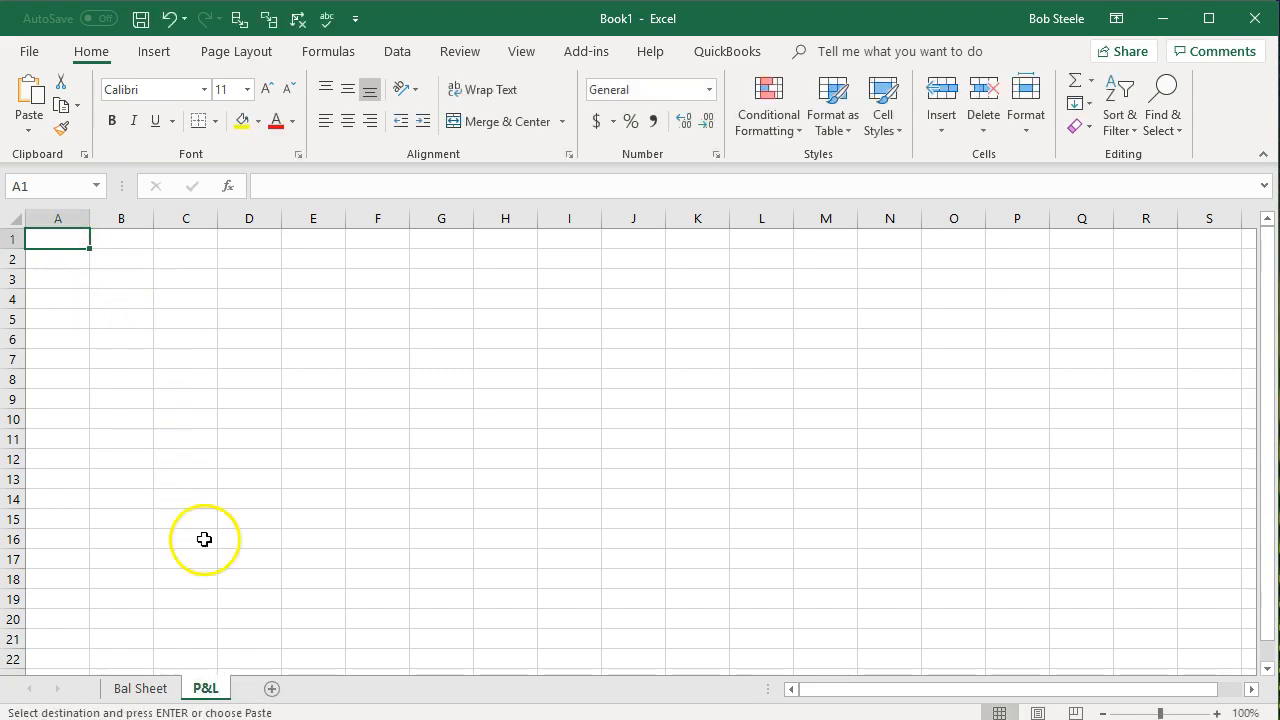
Copy the entire Profit and Loss worksheet in P&L 12.31.18.xlsx
key(alt+Tab)
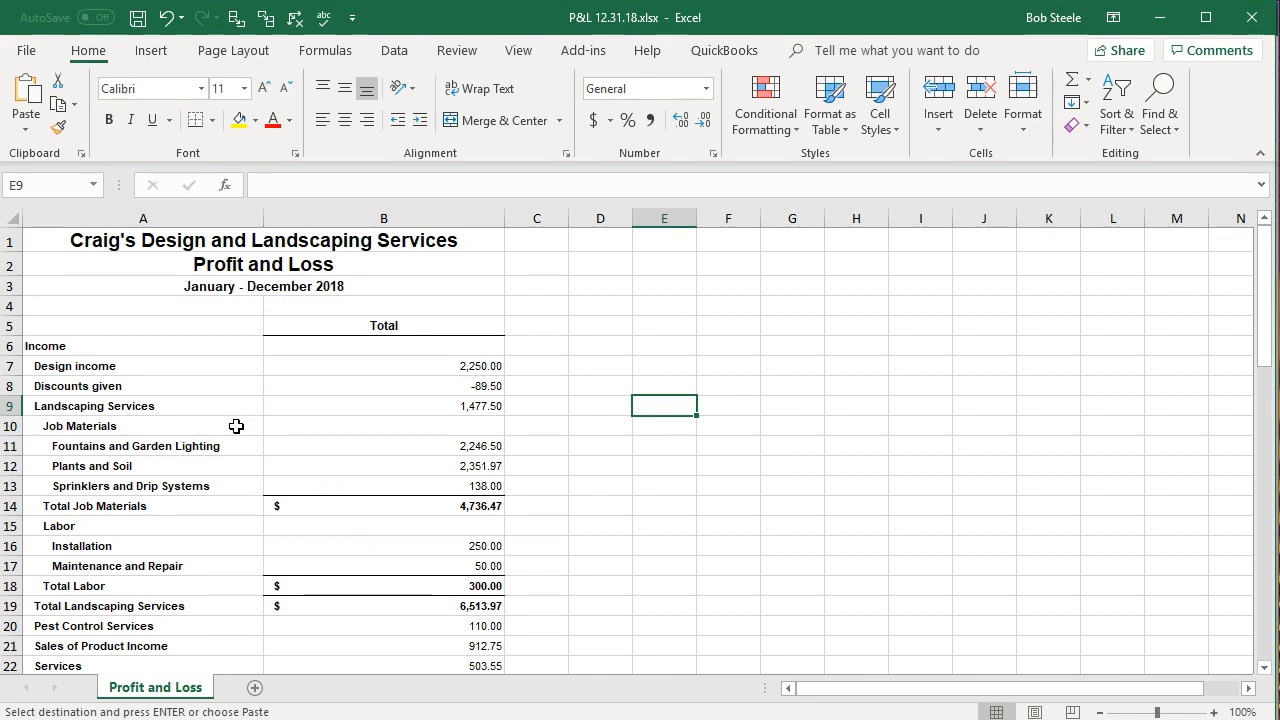
key(ctrl+a)
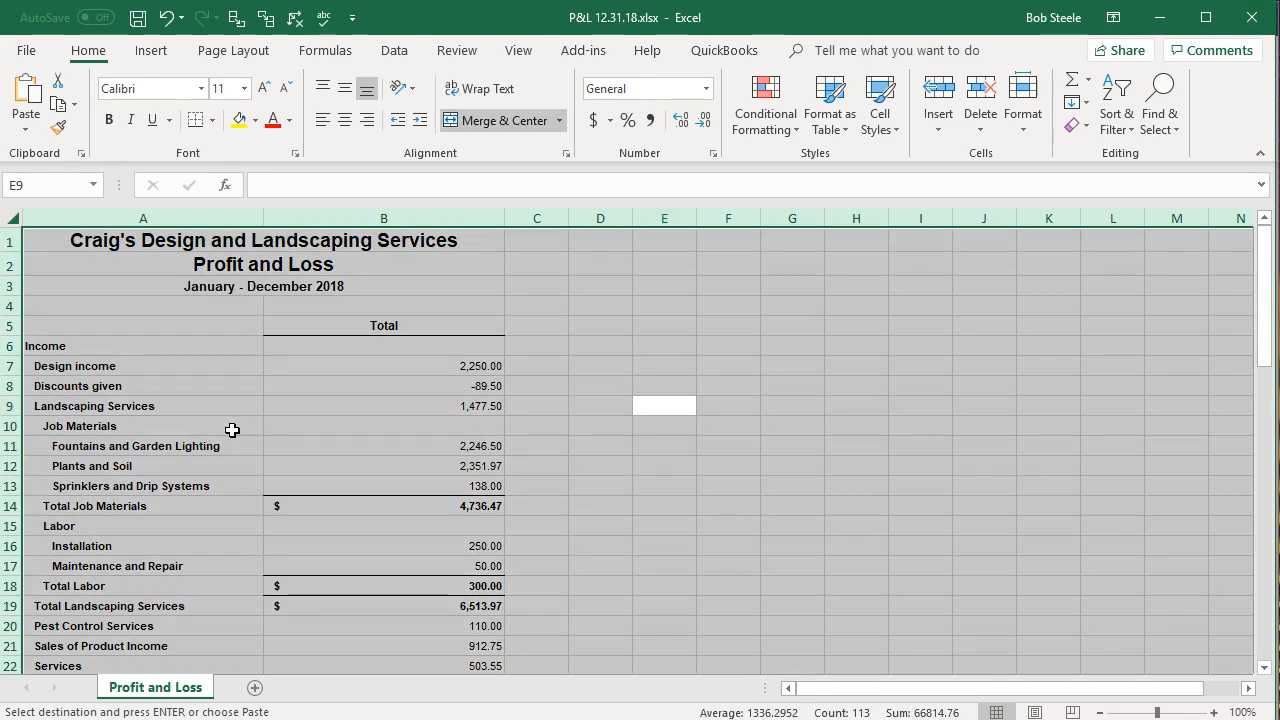
click(232, 430)
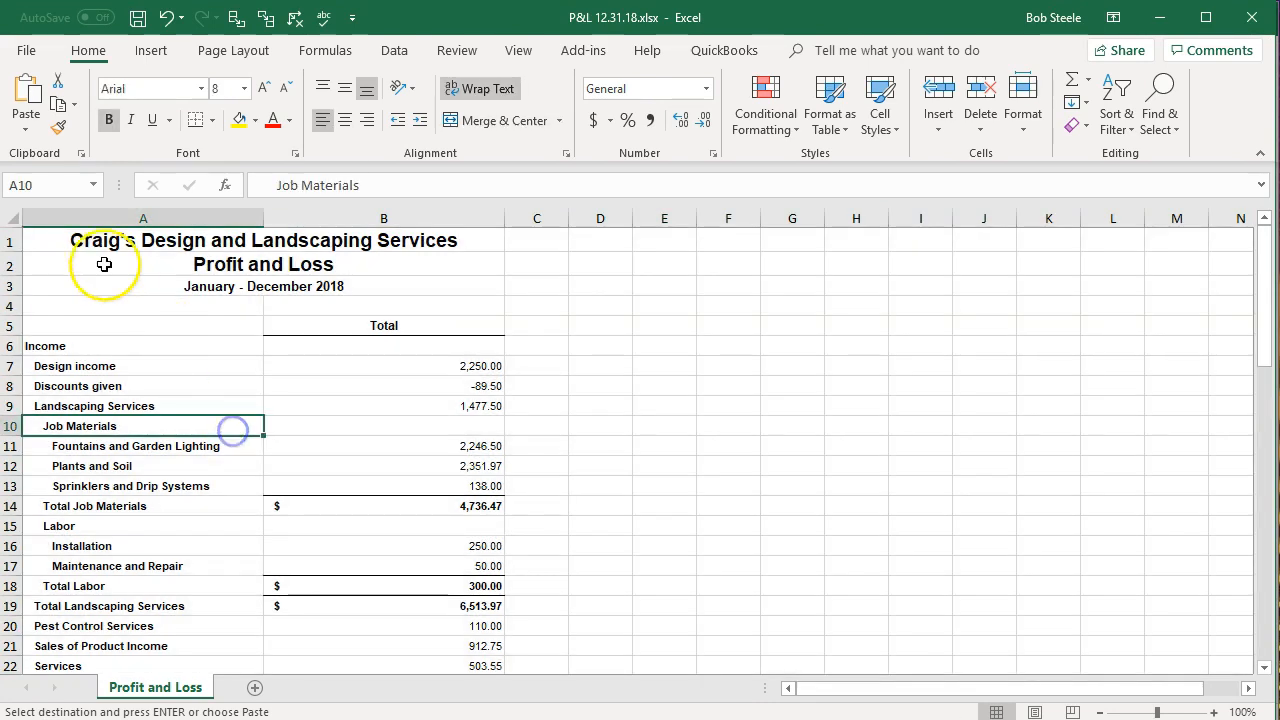
click(12, 220)
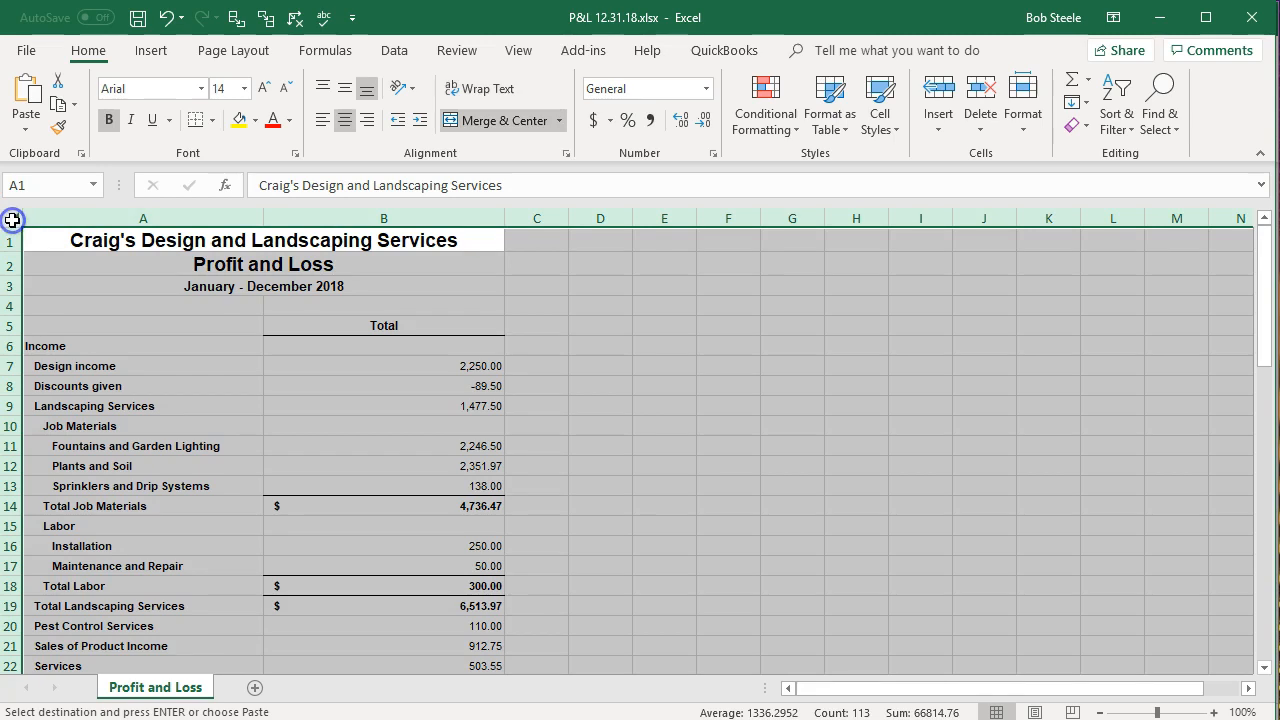
right_click(89, 313)
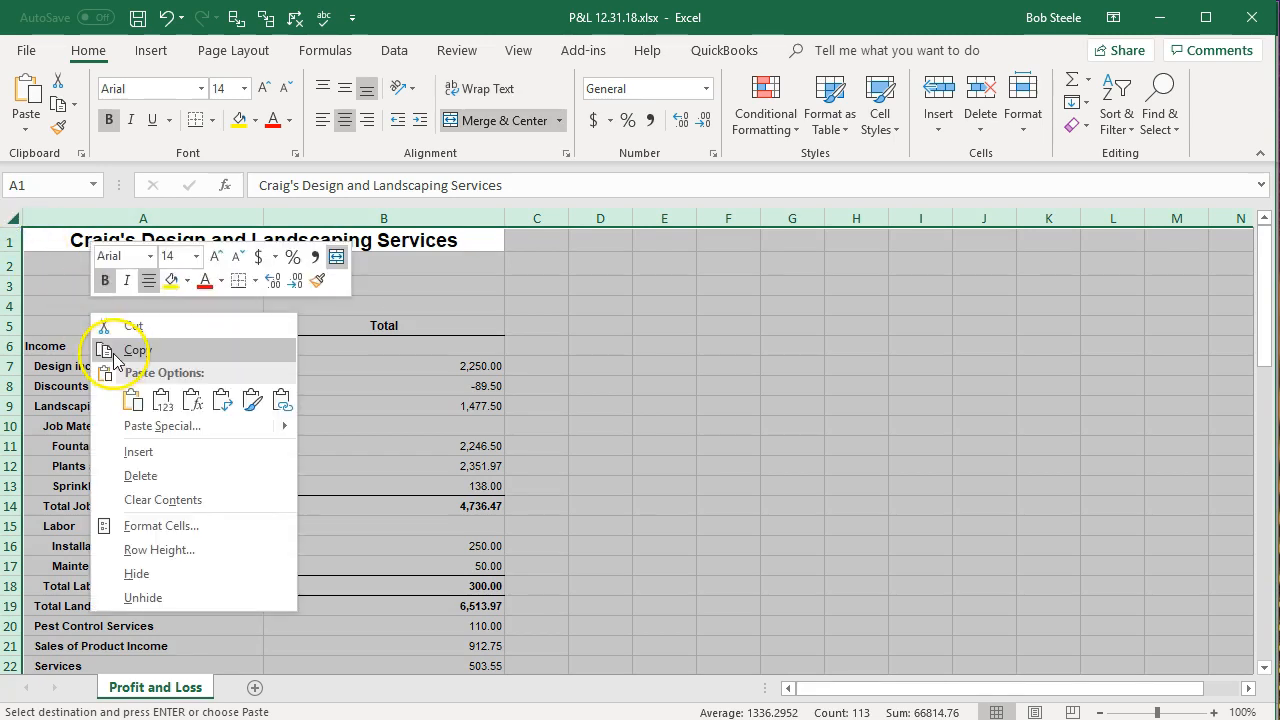
click(113, 352)
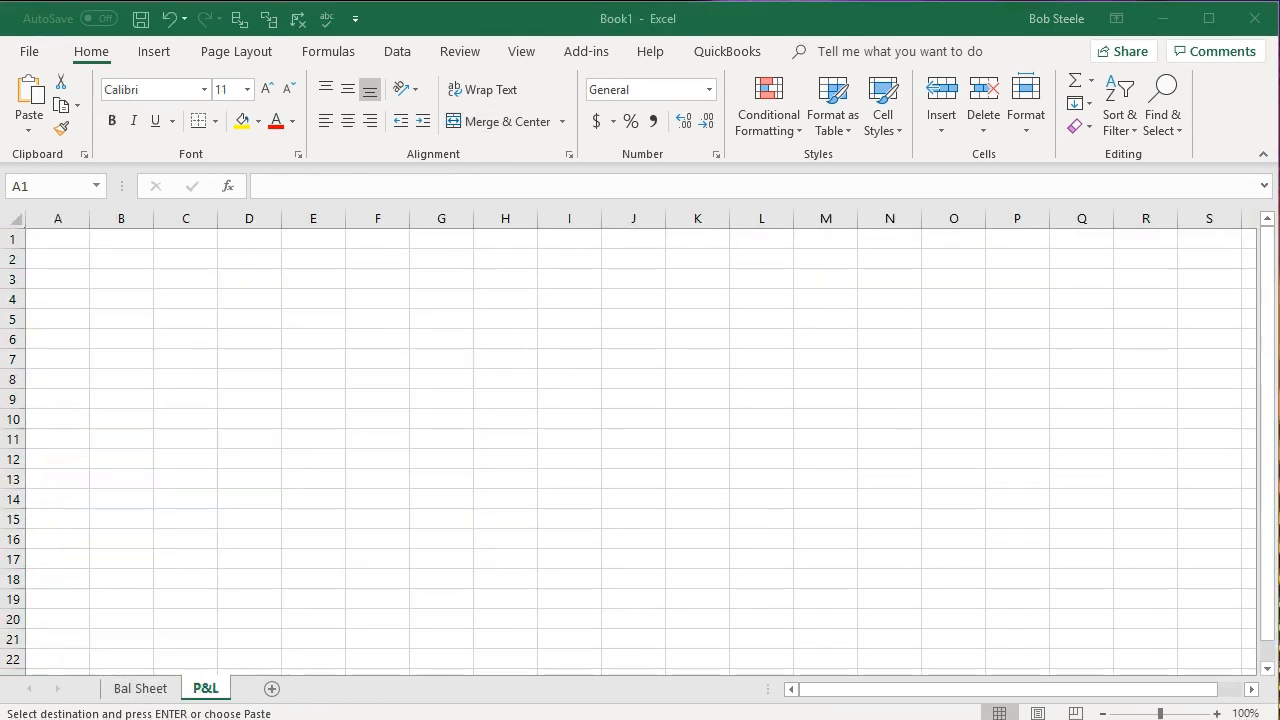
Paste the copied report into Book1's P&L sheet starting at cell A1 and return to Bal Sheet
click(166, 719)
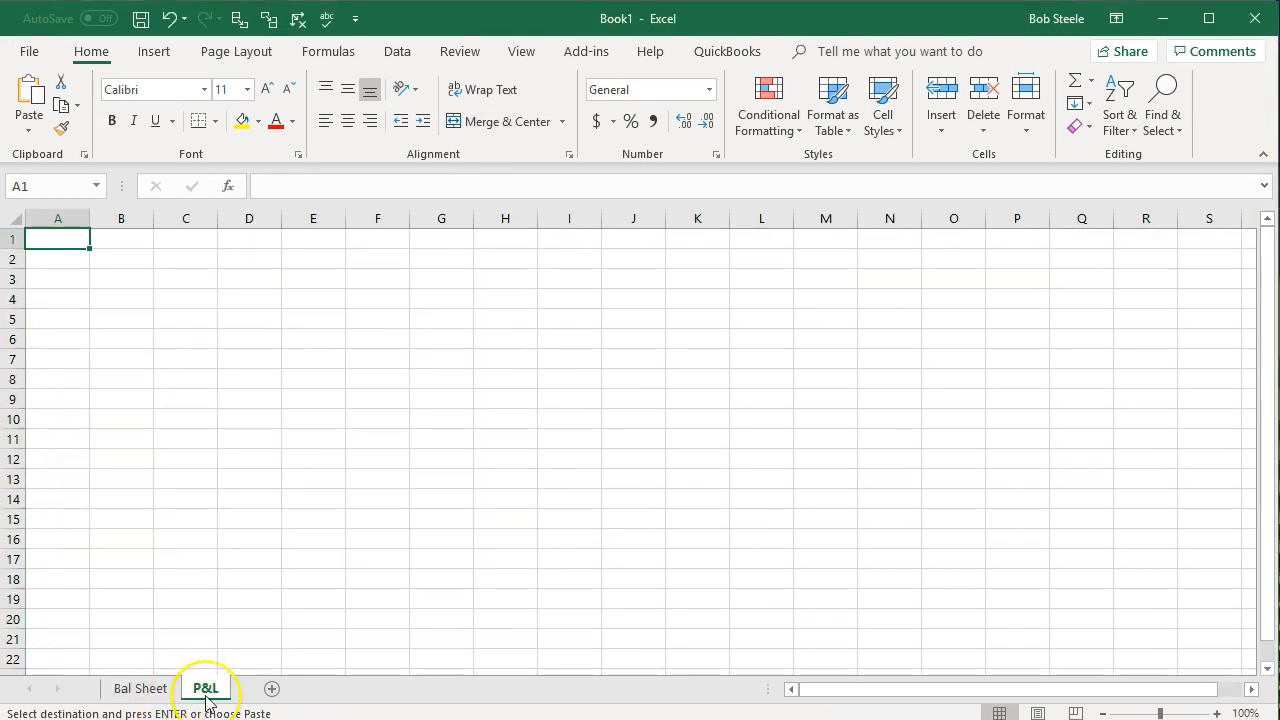
right_click(56, 237)
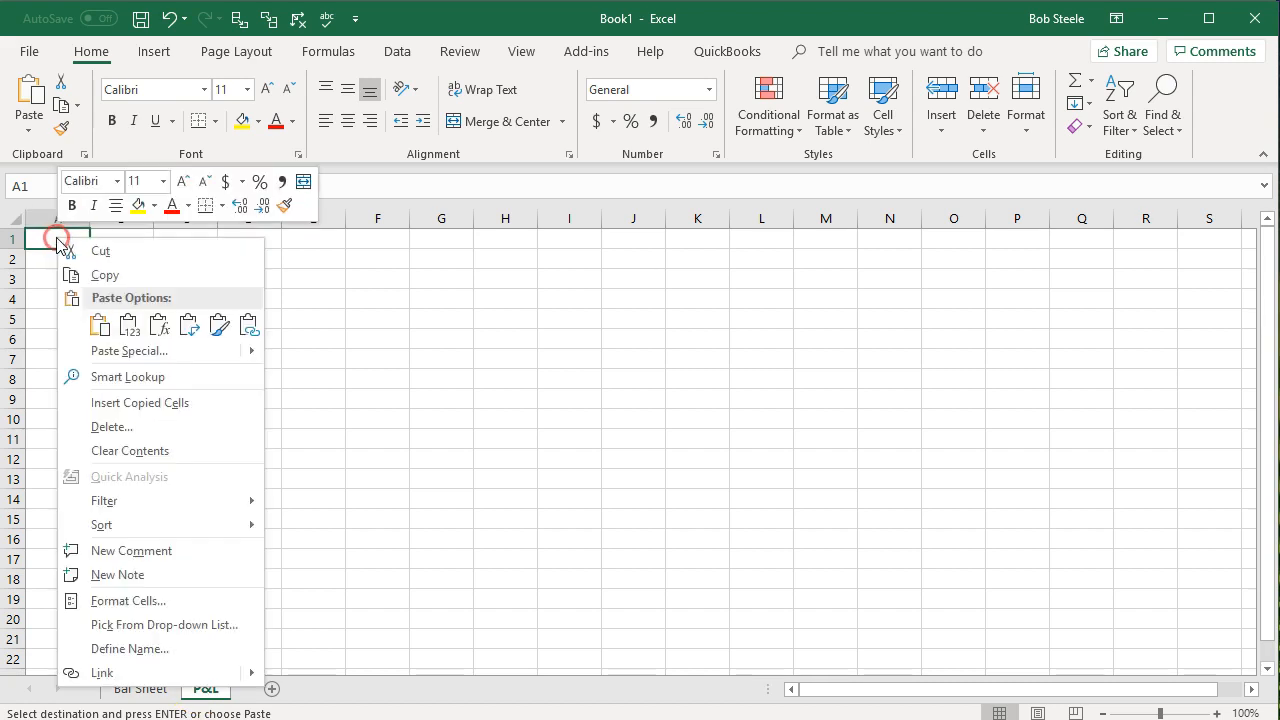
click(98, 325)
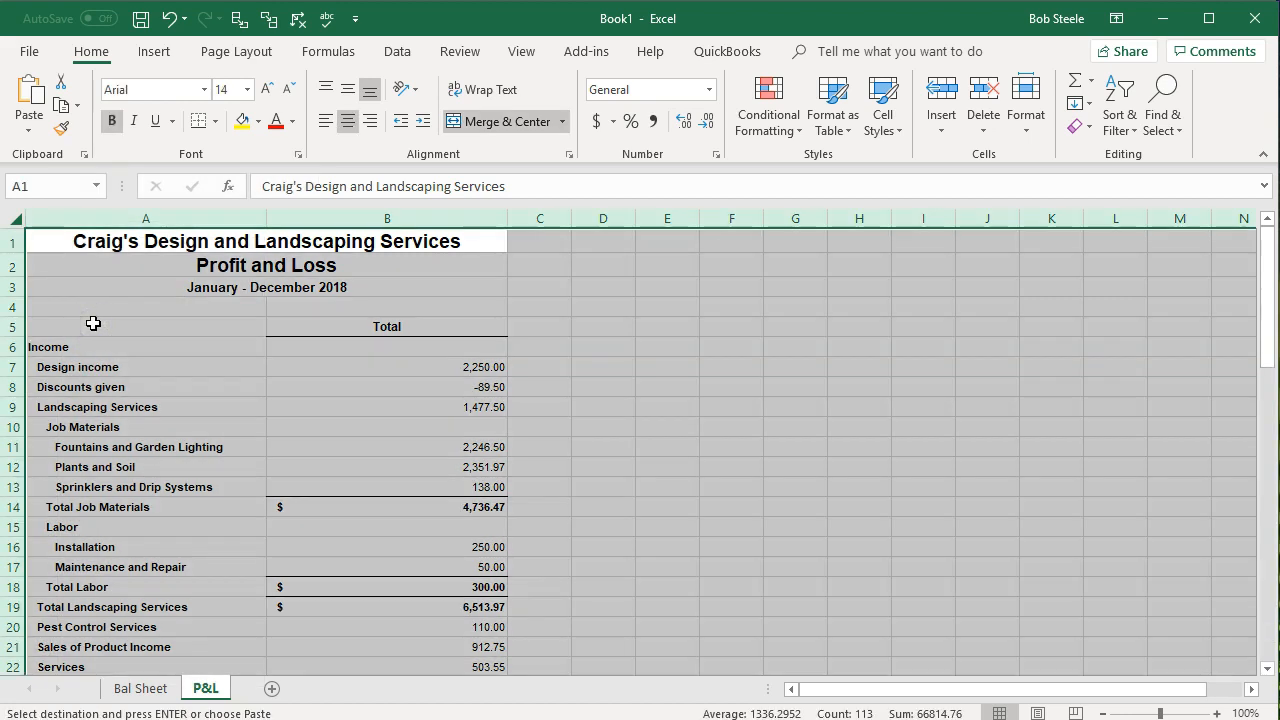
click(141, 688)
click(206, 689)
click(148, 692)
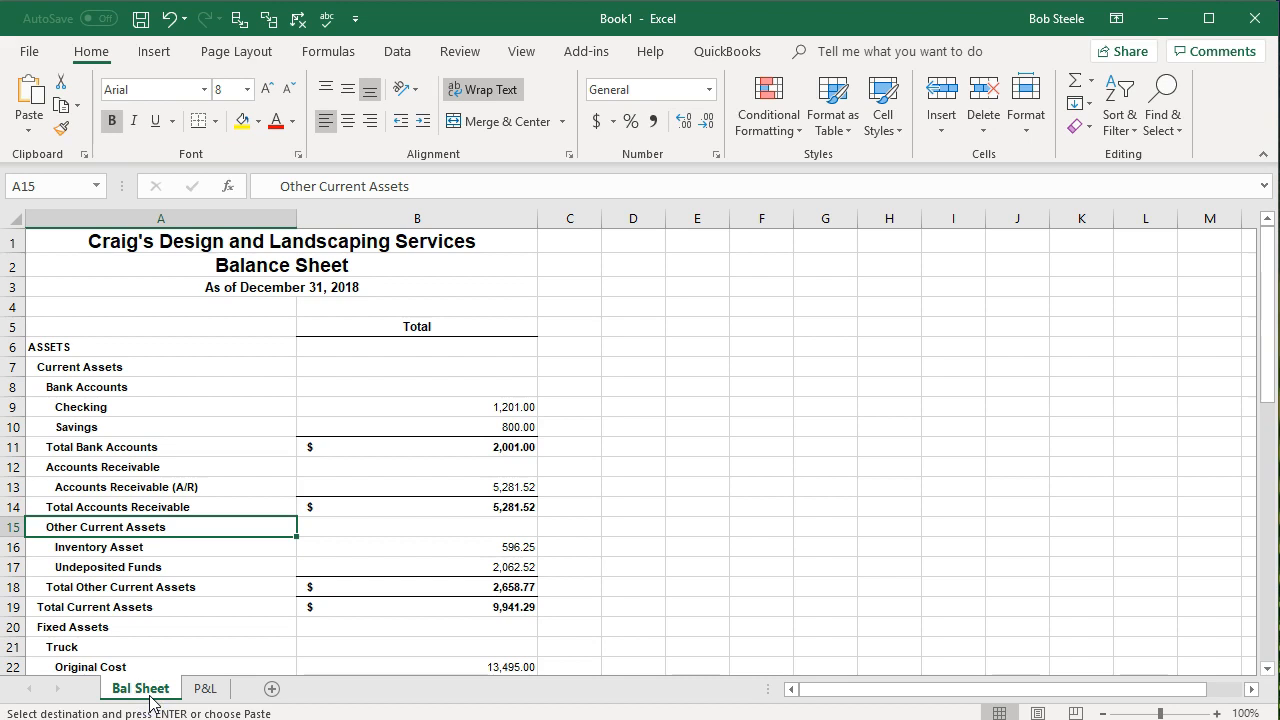
Start saving Book1 under a new name and browse to the Section 1 folder within GGG on the Desktop
click(30, 52)
click(83, 310)
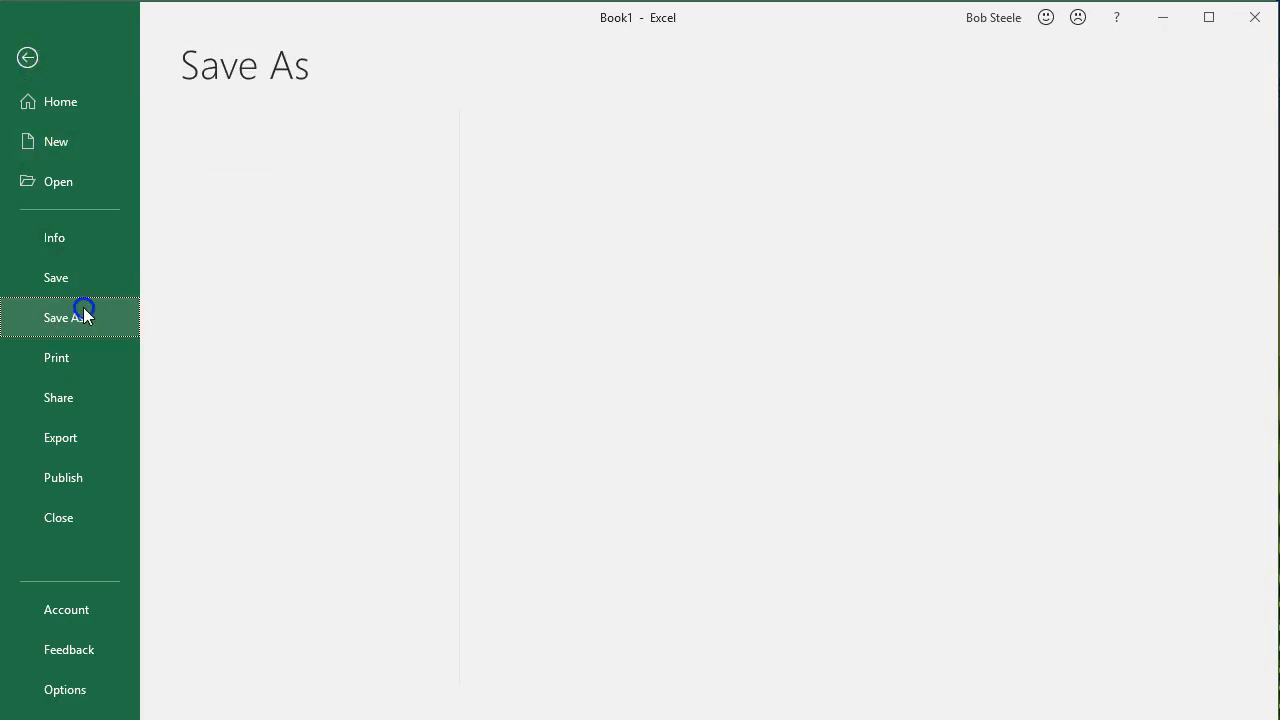
click(222, 363)
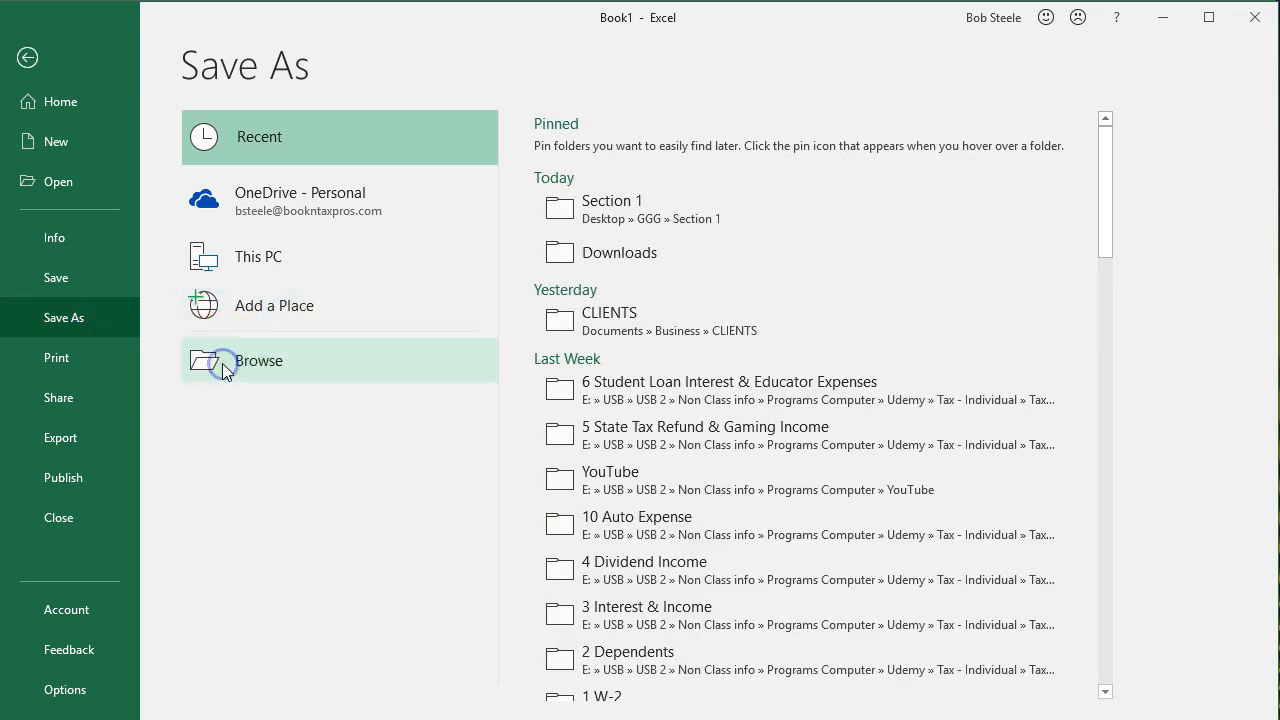
scroll(154, 233, up, 2)
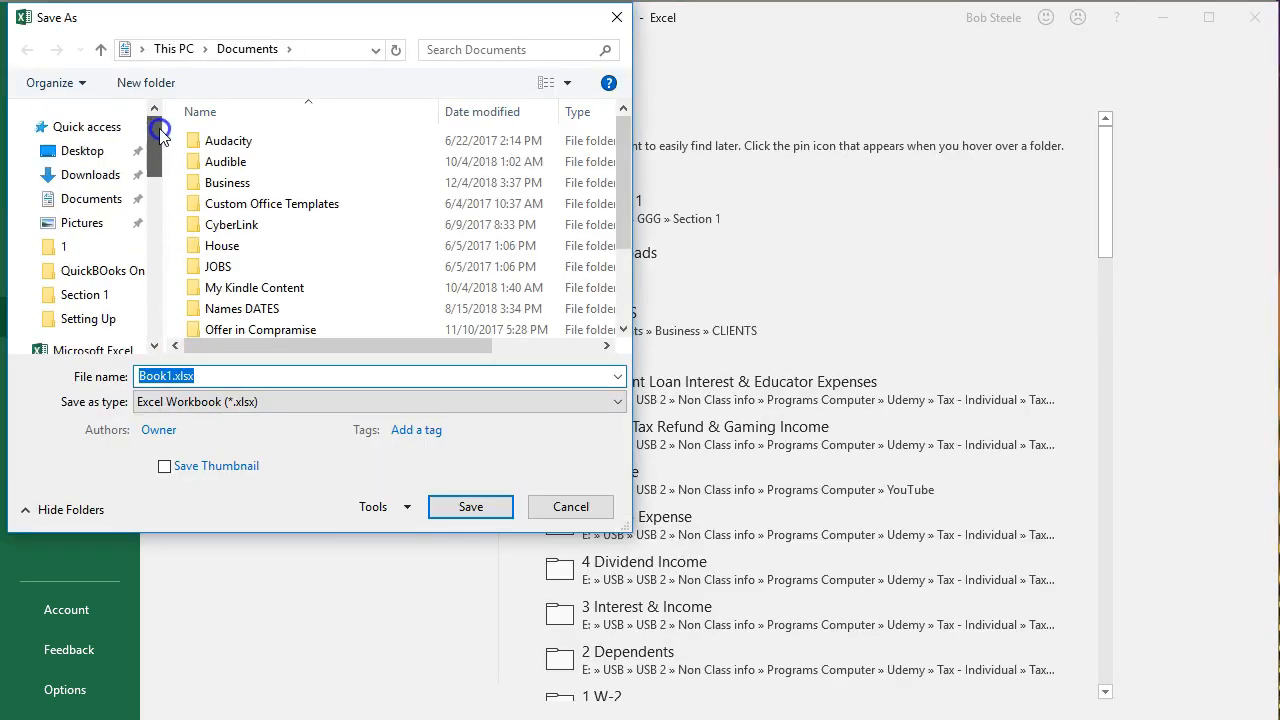
click(87, 150)
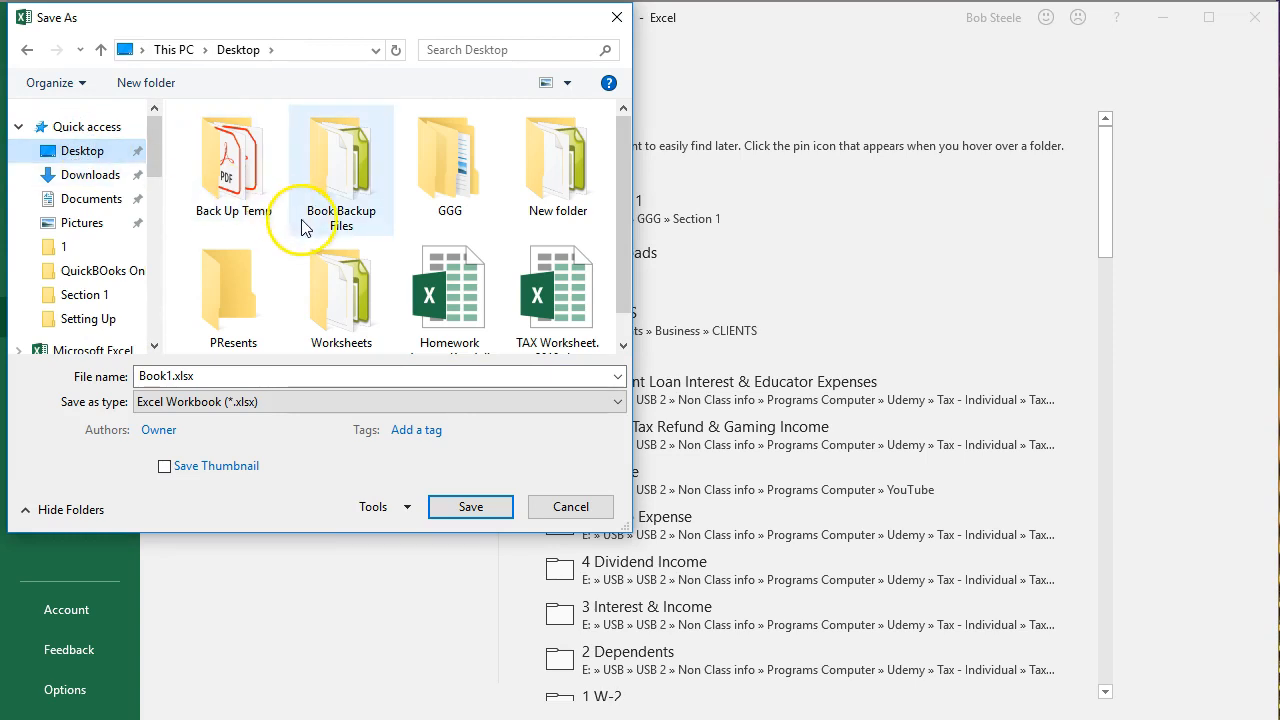
double_click(427, 164)
click(226, 140)
double_click(226, 140)
Name the file "Financial Statements 12.31.18.xlsx" and save it as an Excel workbook
click(165, 372)
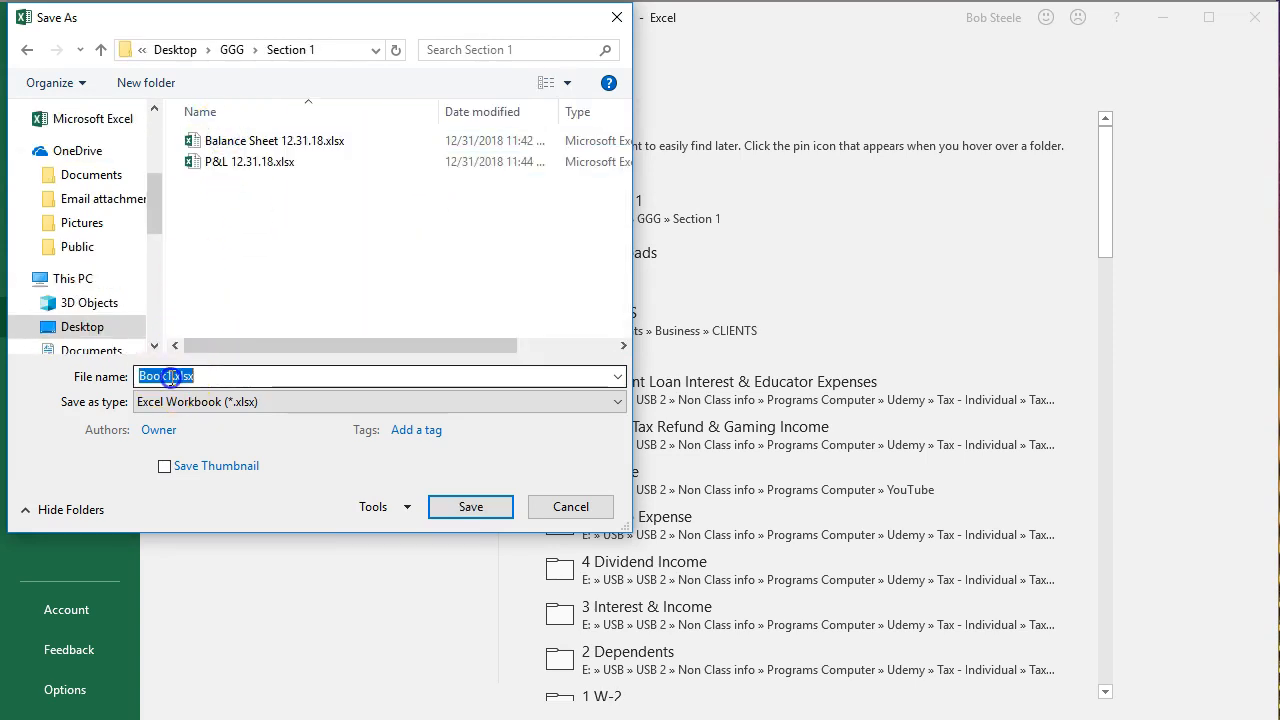
key(Left)
key(Left)
key(Left)
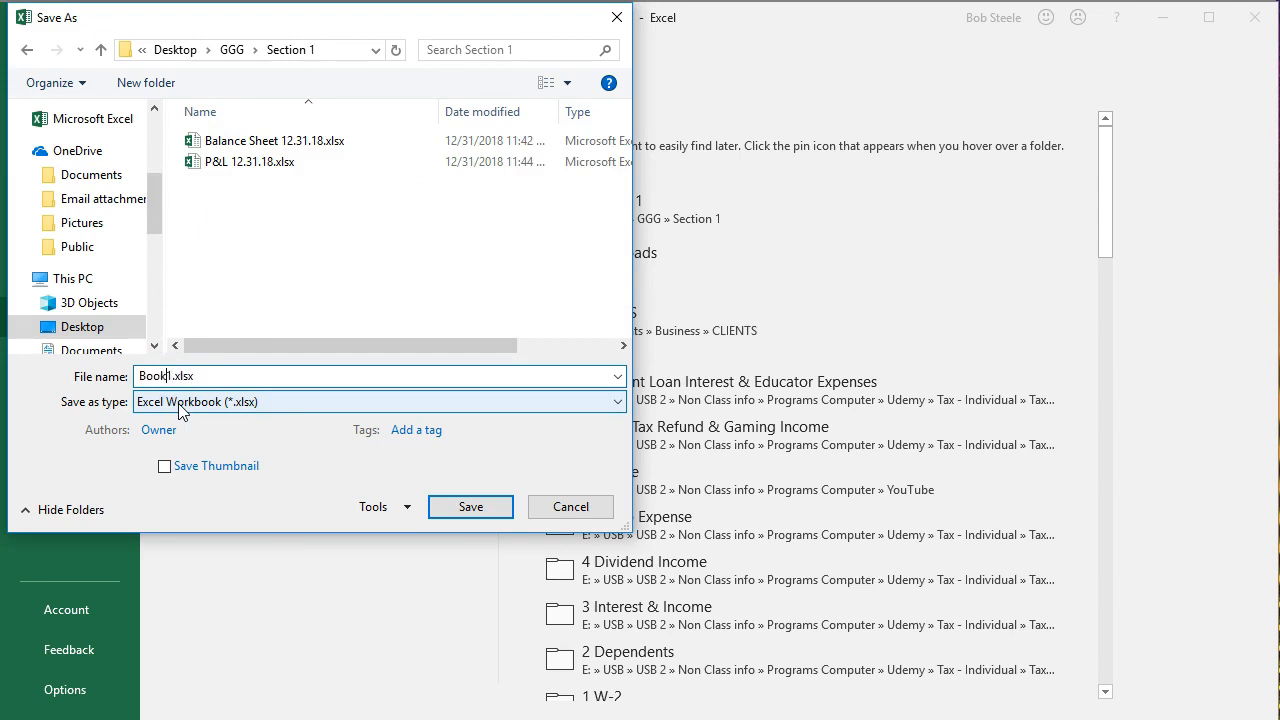
key(BackSpace)
key(BackSpace)
key(BackSpace)
key(BackSpace)
key(BackSpace)
text(Financial Statements)
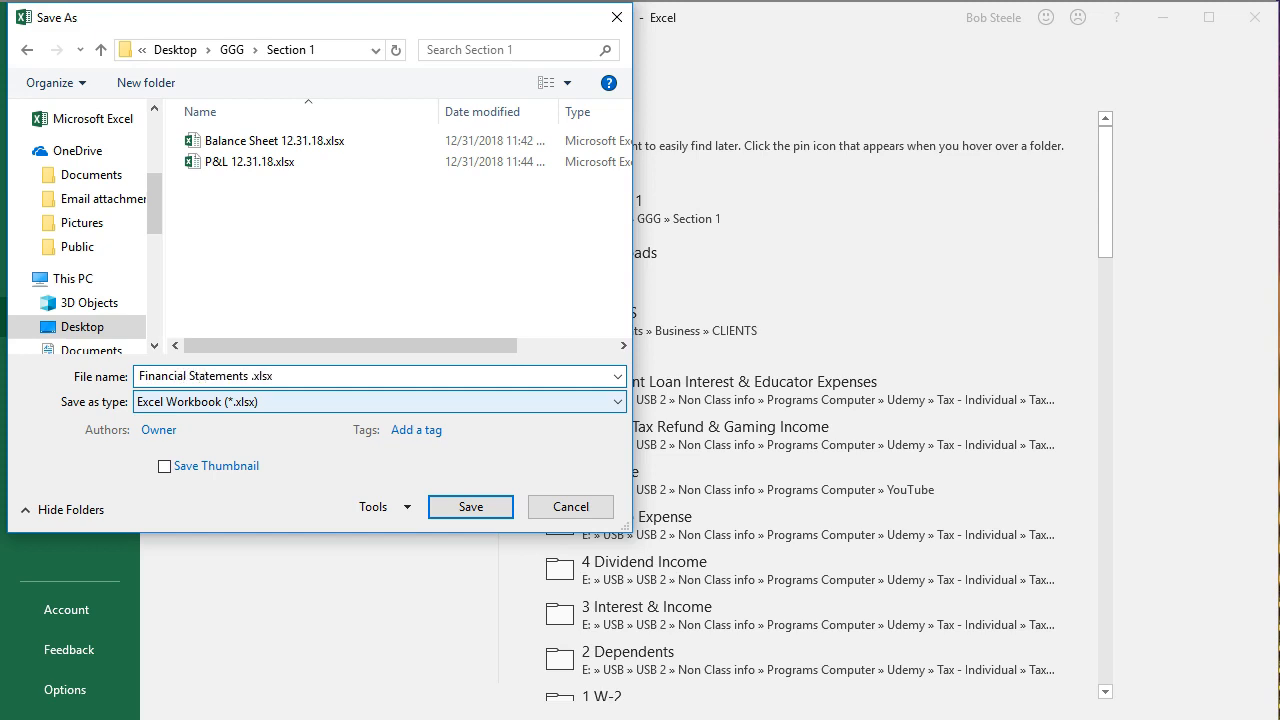
text( 12.31.18)
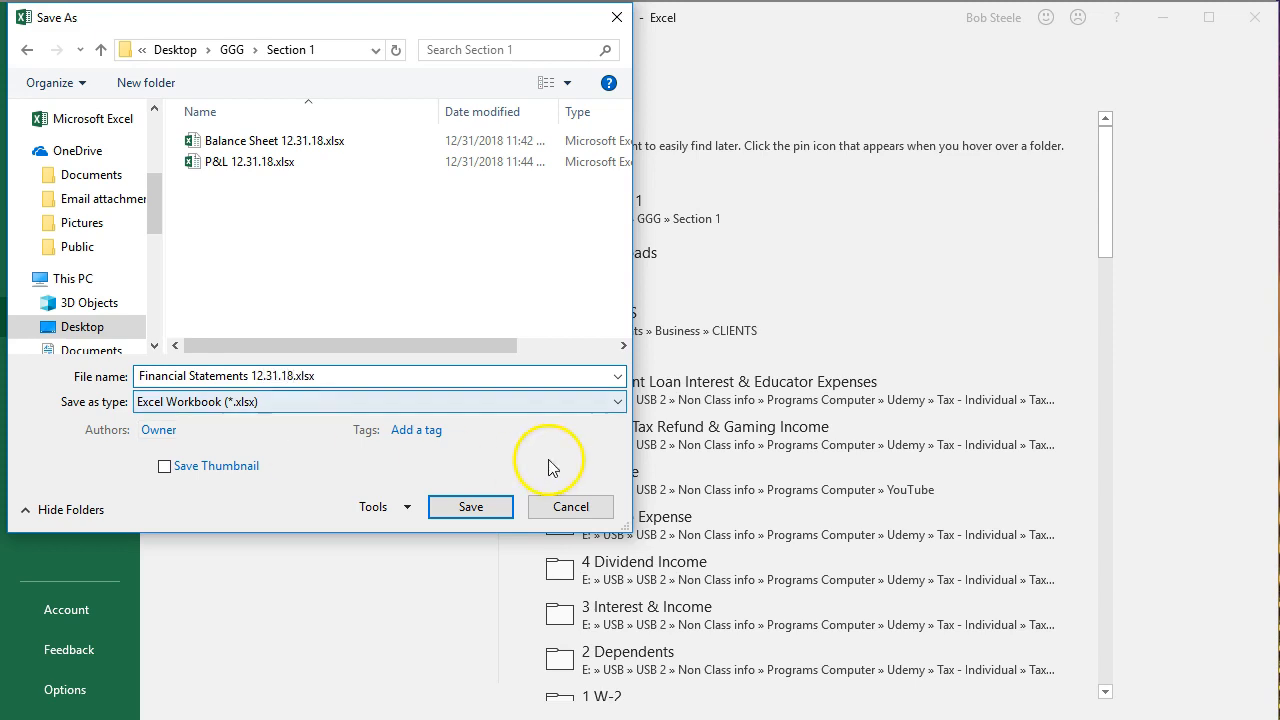
click(486, 506)
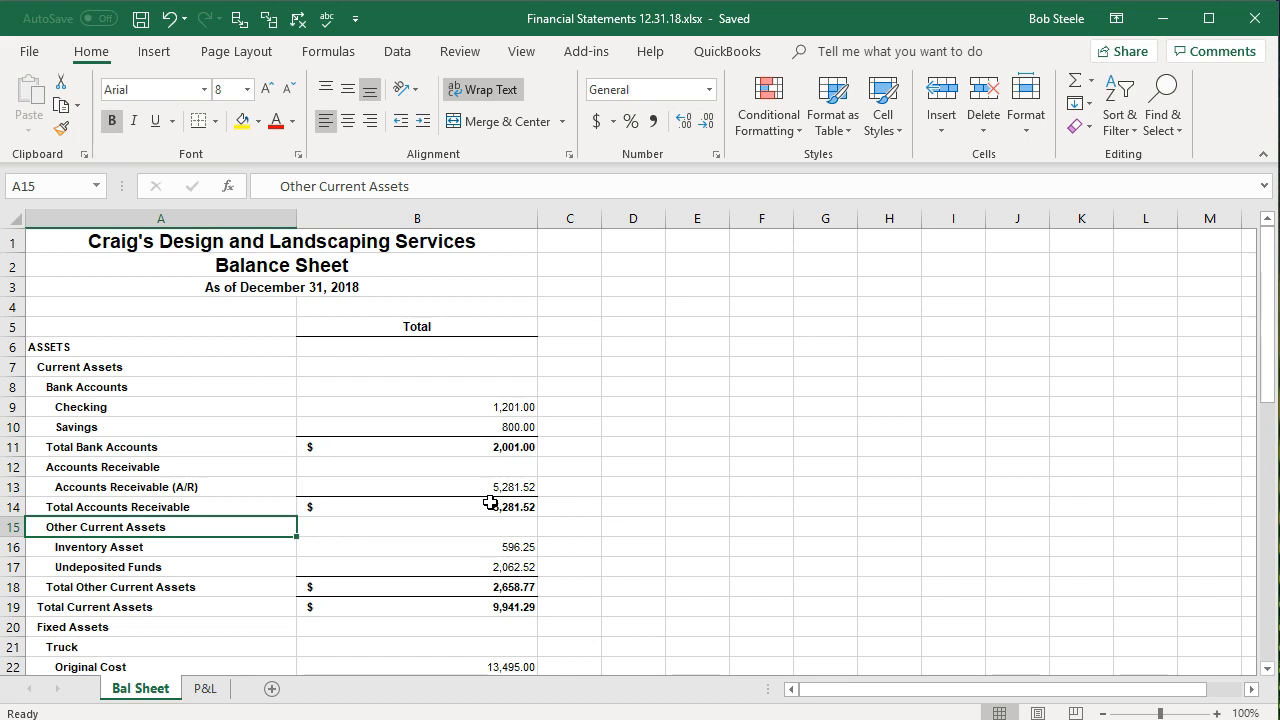
Review the balance sheet's print preview and set the print range to the entire workbook
click(28, 52)
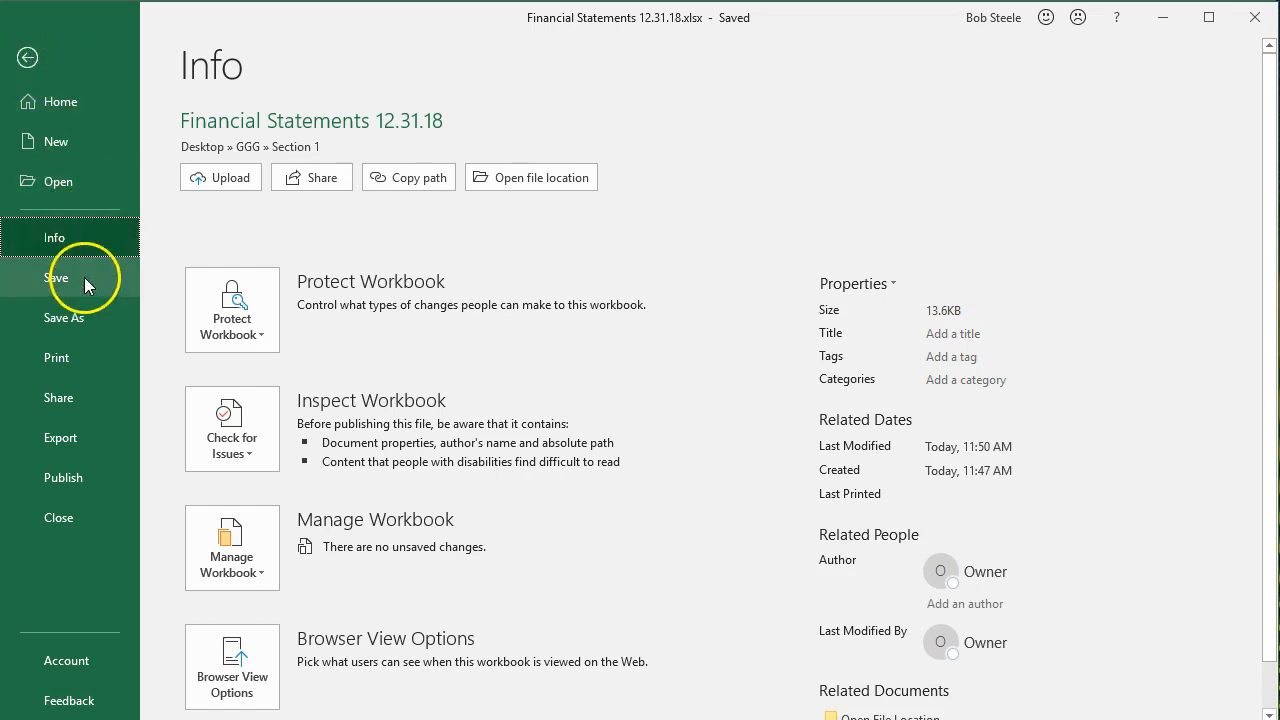
click(70, 357)
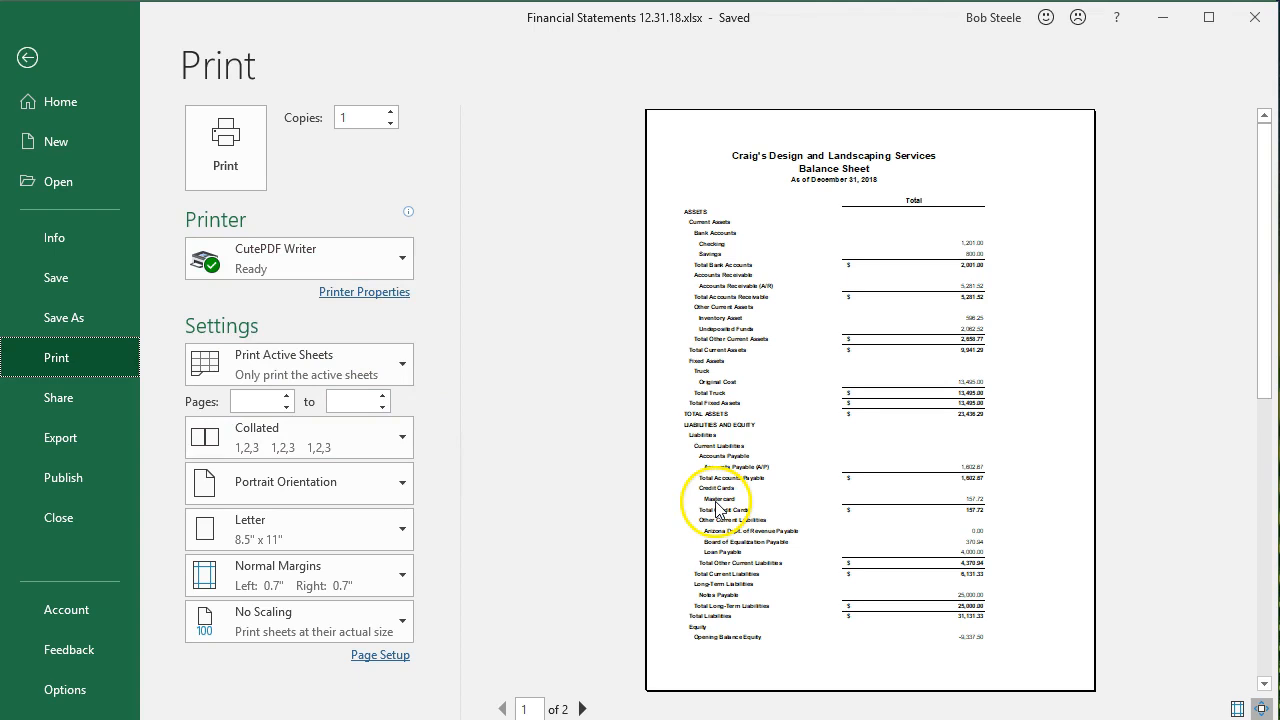
scroll(836, 506, down, 1)
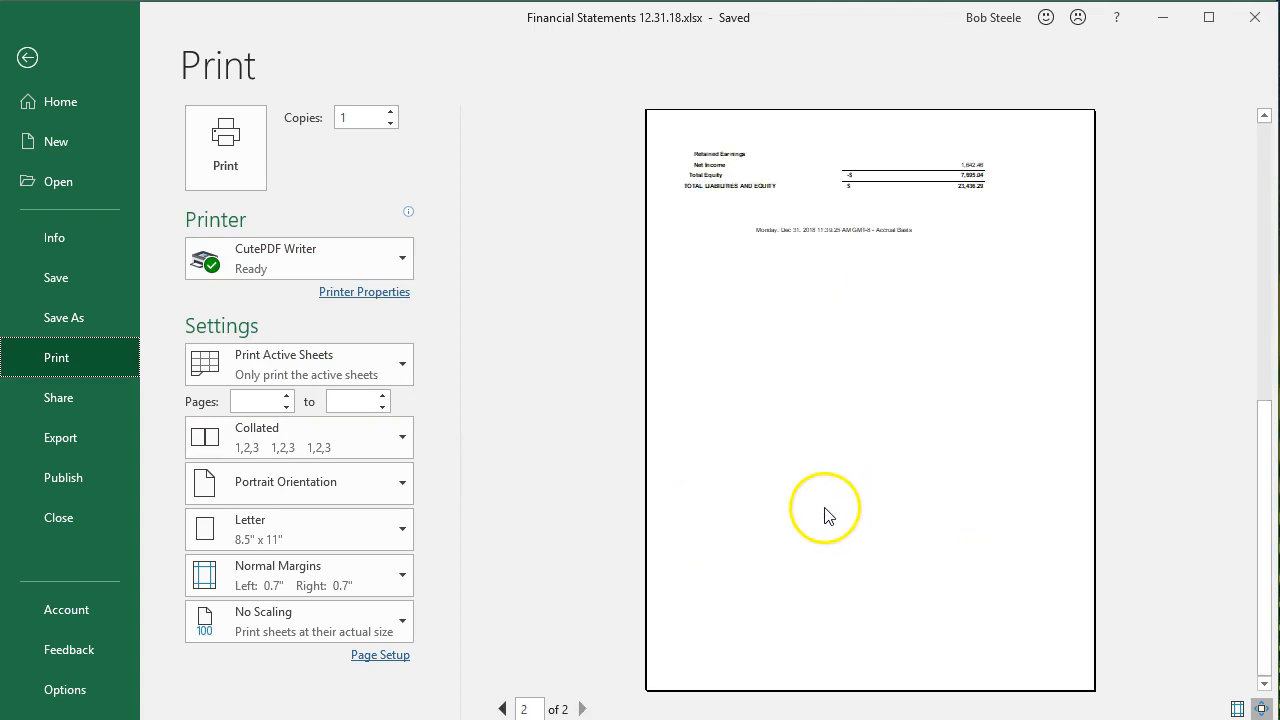
scroll(826, 515, up, 1)
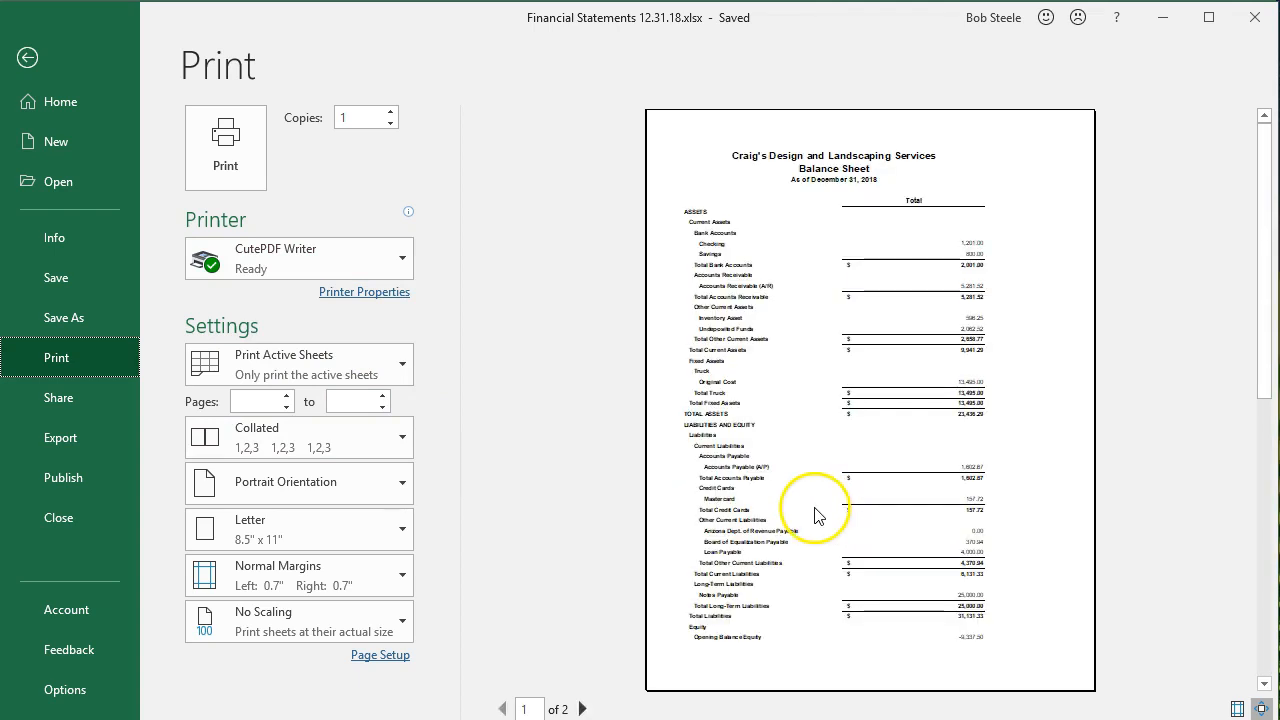
scroll(774, 533, down, 1)
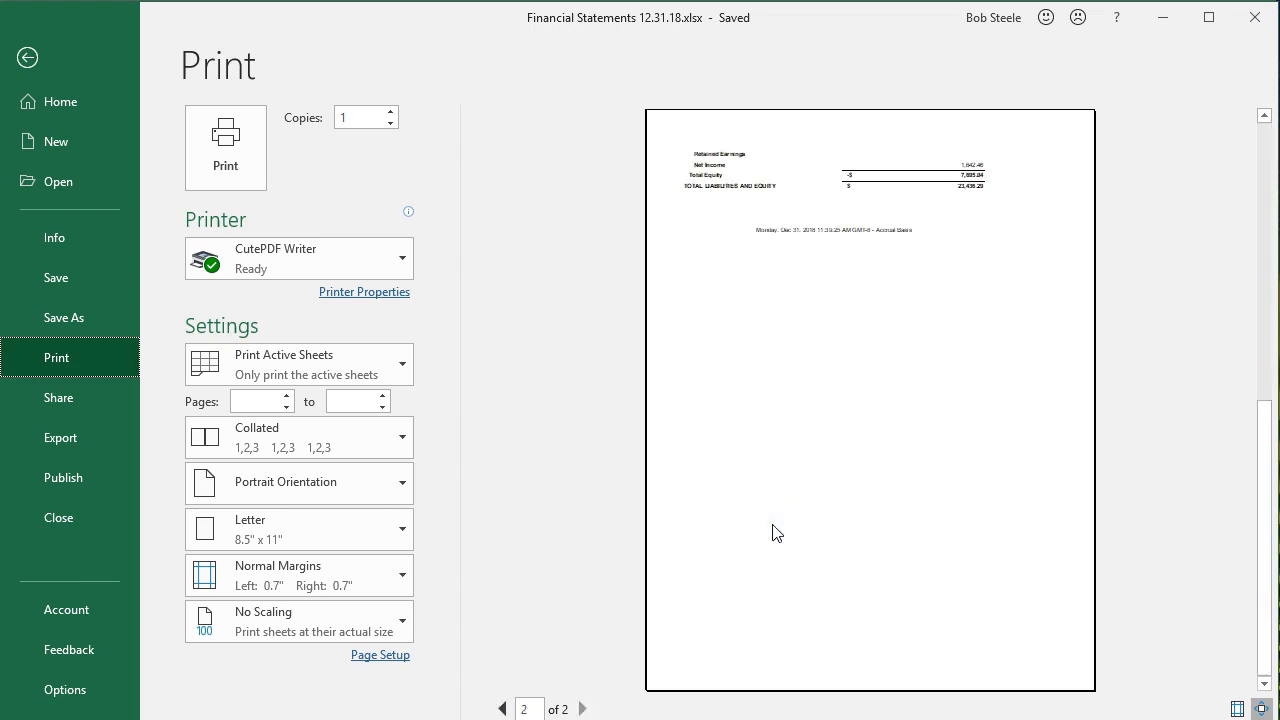
scroll(774, 533, up, 1)
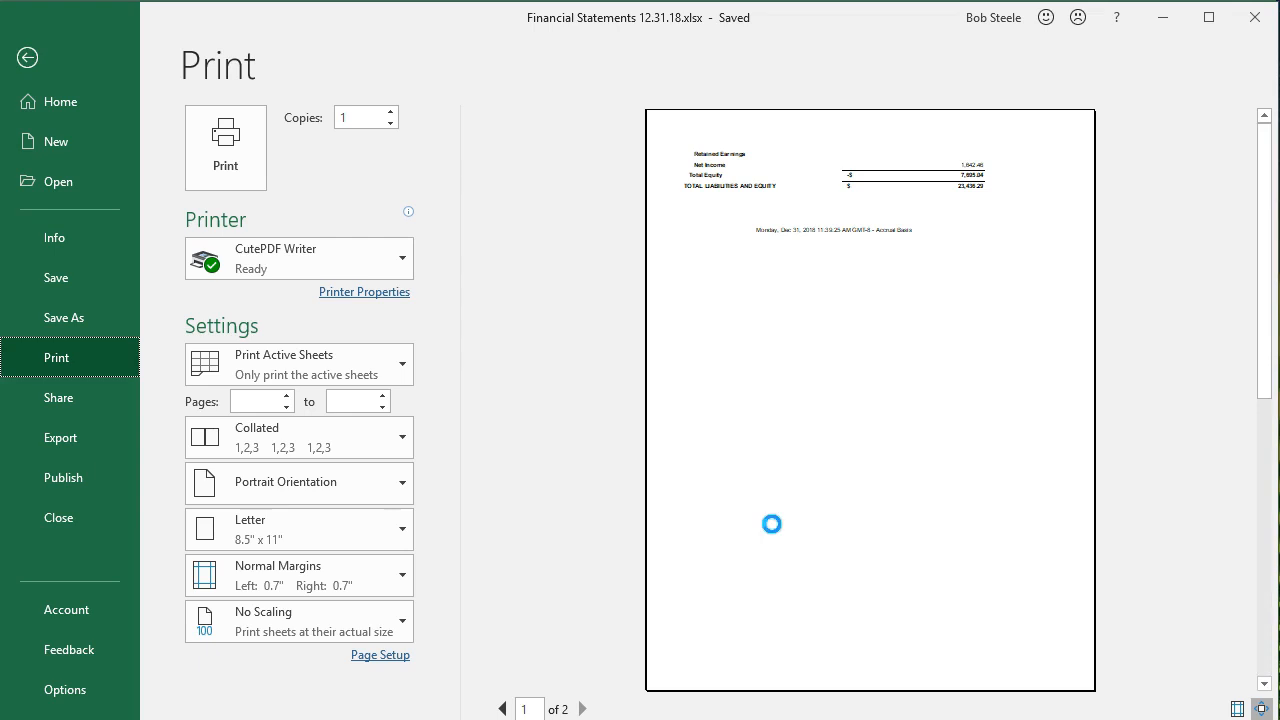
click(399, 371)
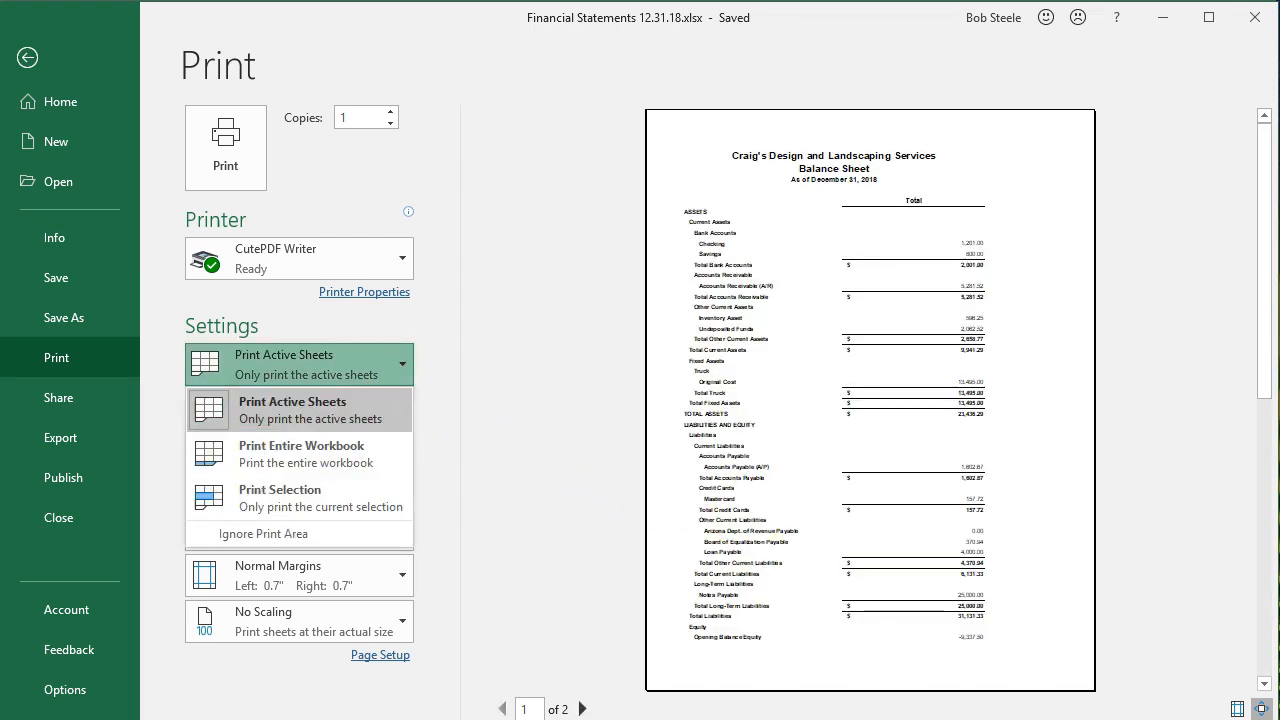
click(365, 476)
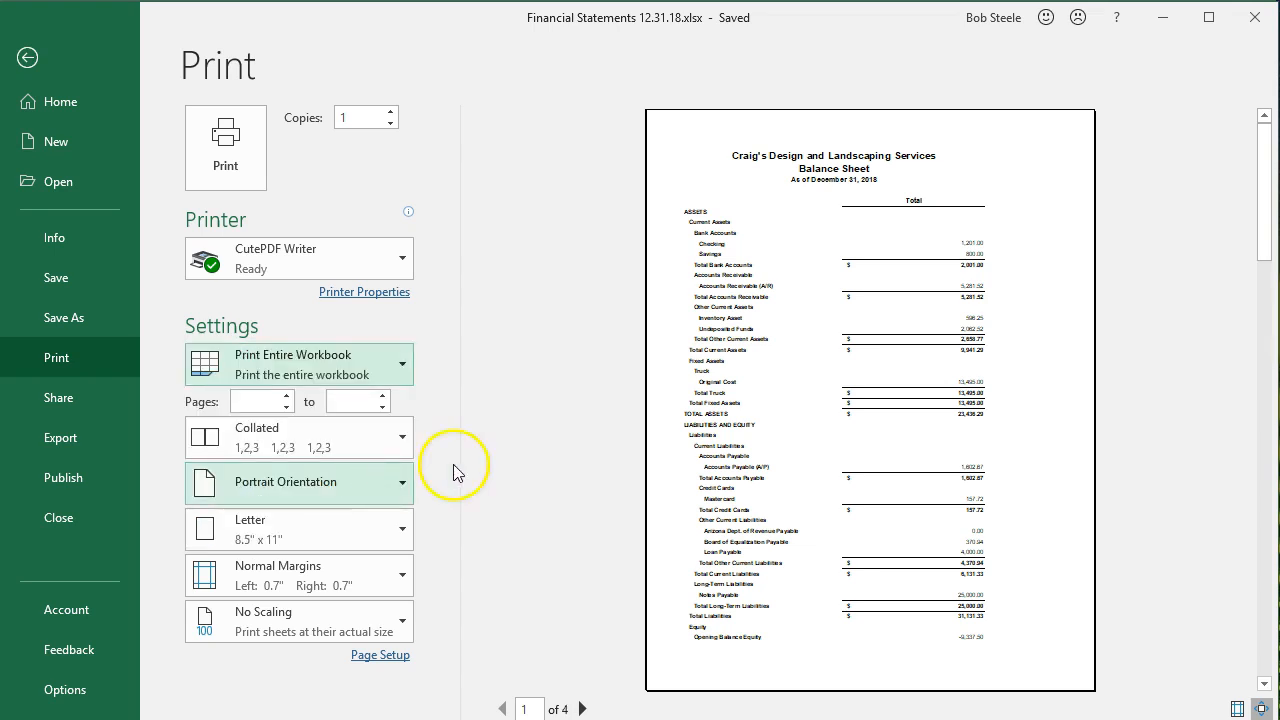
Check the remaining preview pages and print the workbook with CutePDF Writer to "Financial Statements 12.31.18.pdf" in the Section 1 folder
click(584, 708)
click(585, 708)
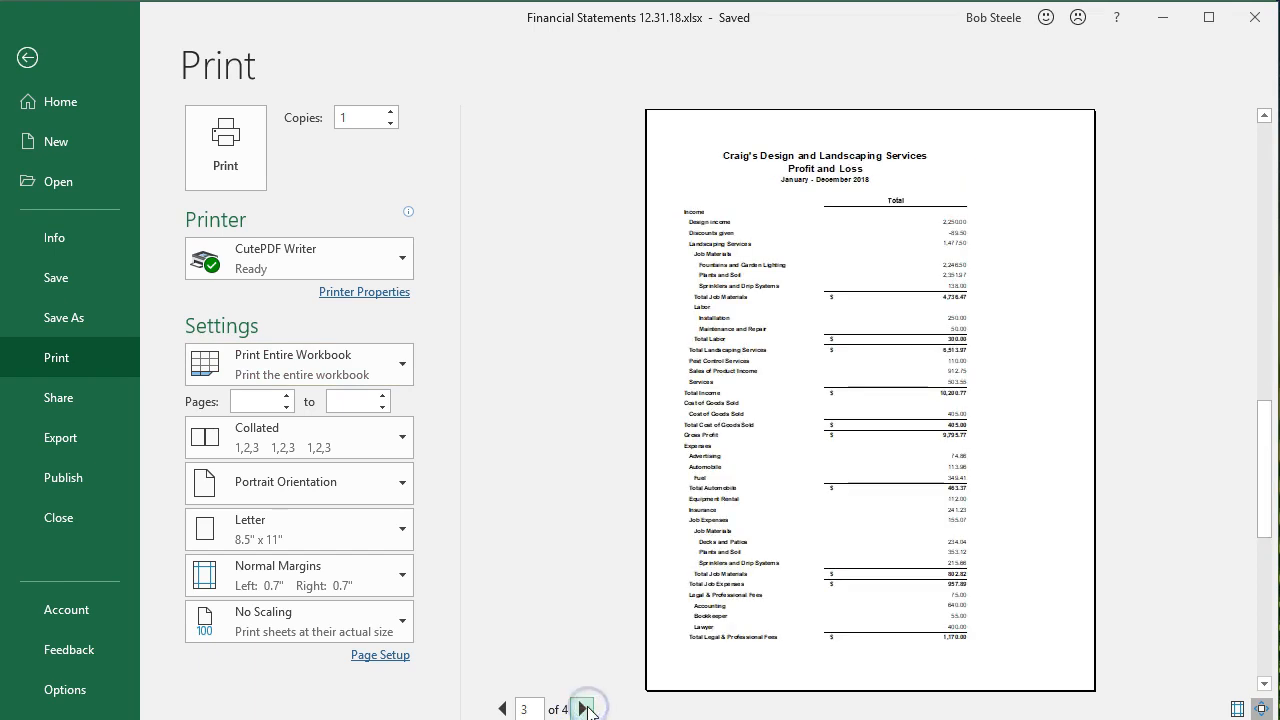
click(586, 709)
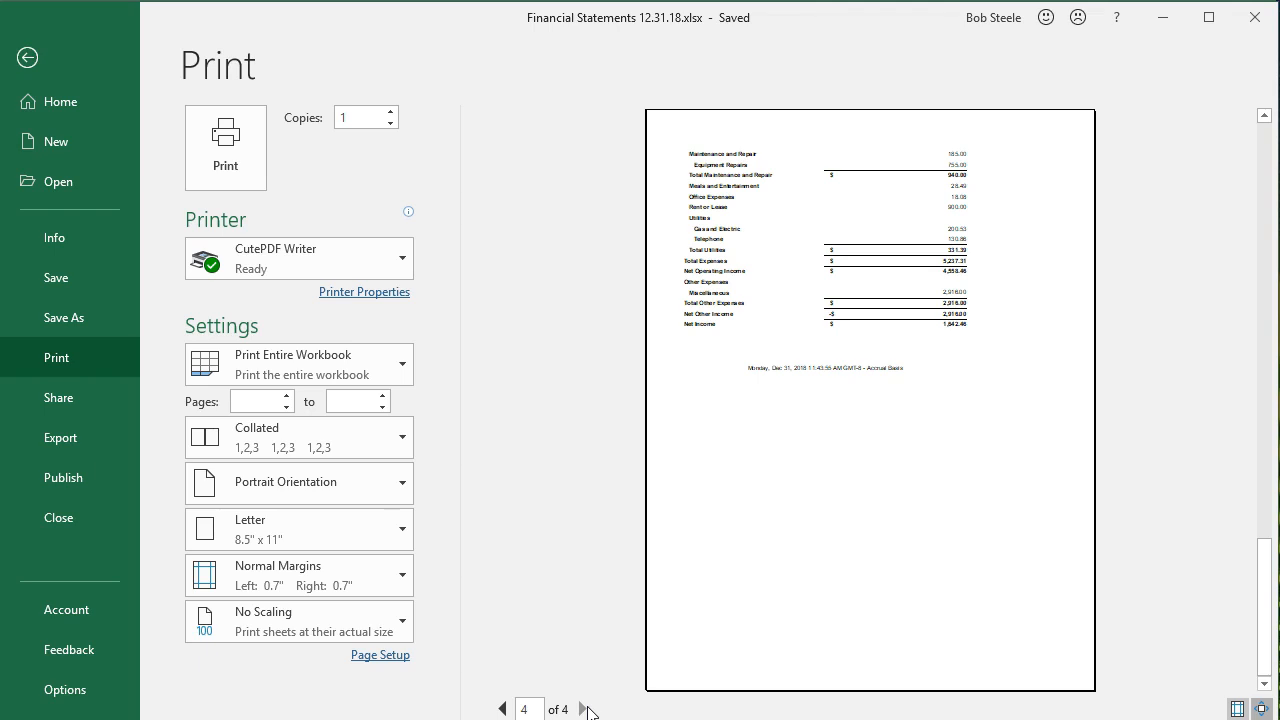
click(250, 160)
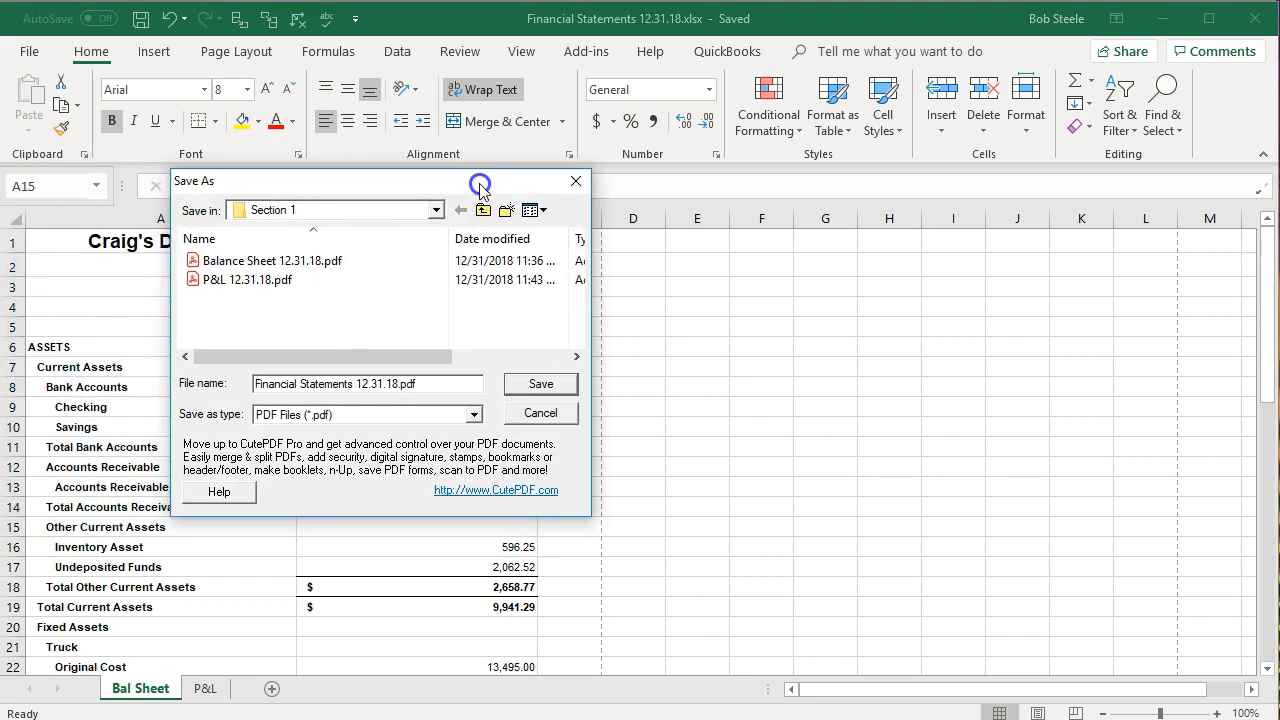
click(435, 211)
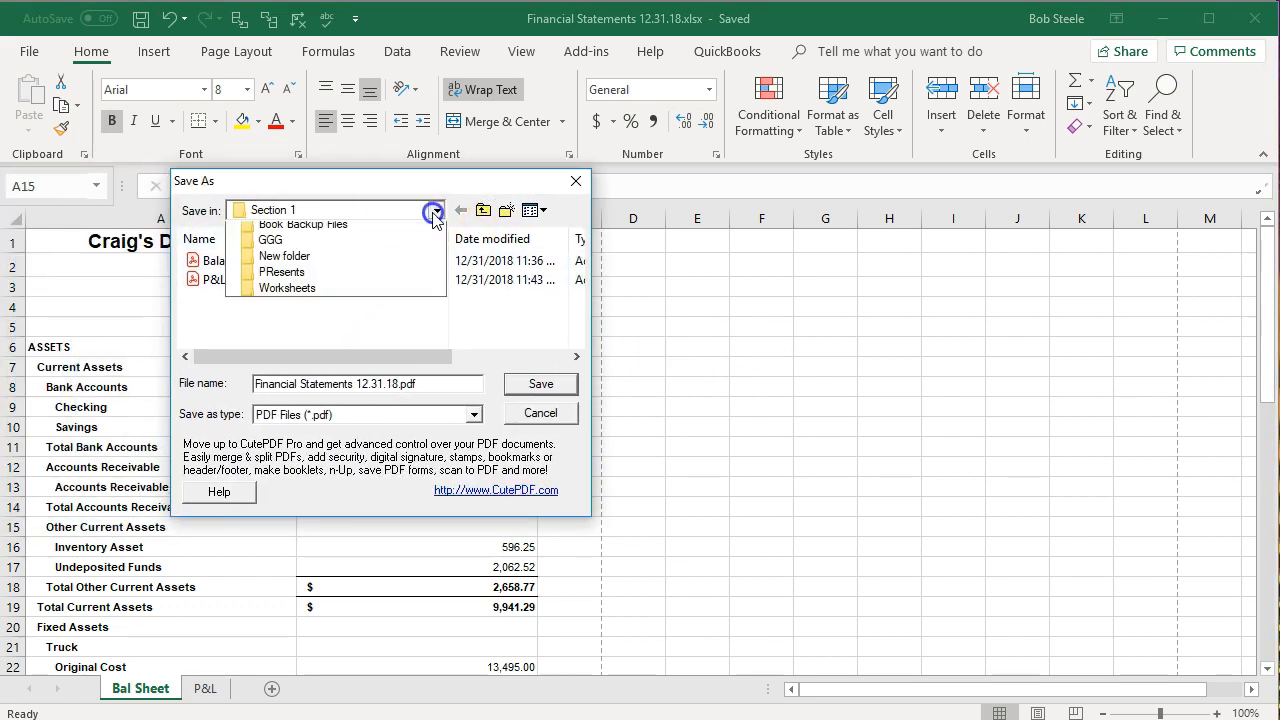
click(435, 213)
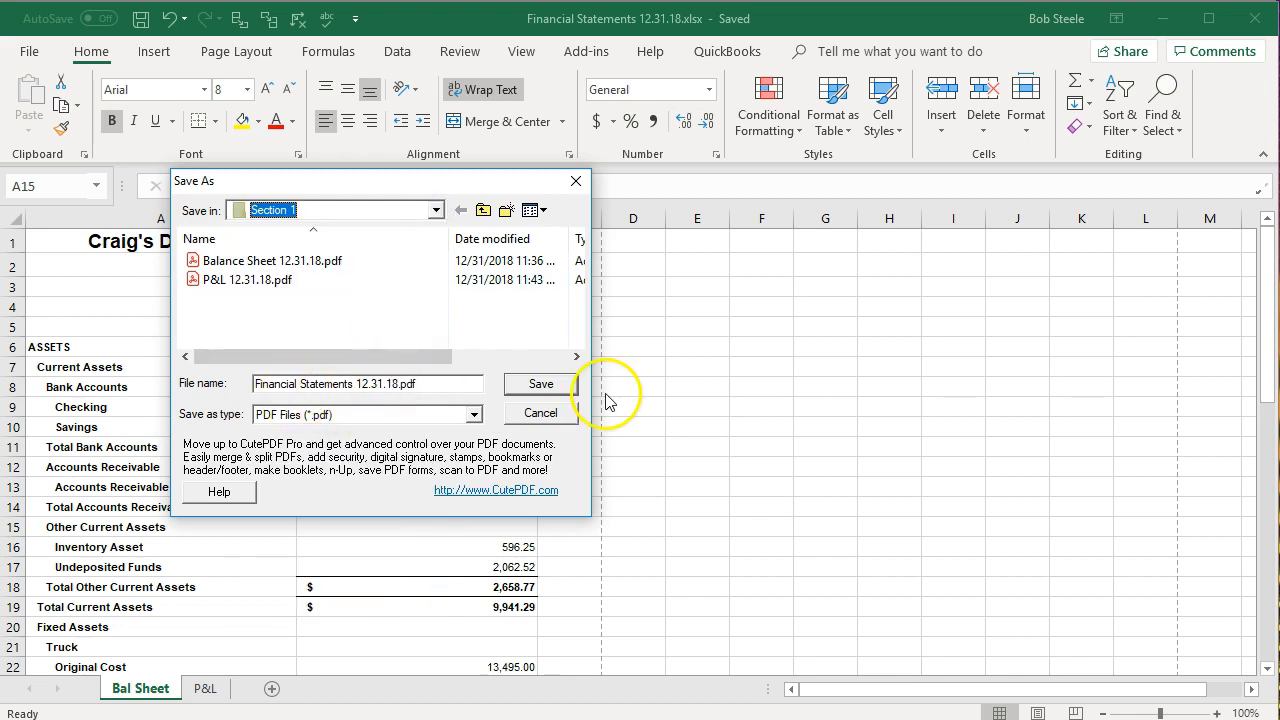
click(541, 385)
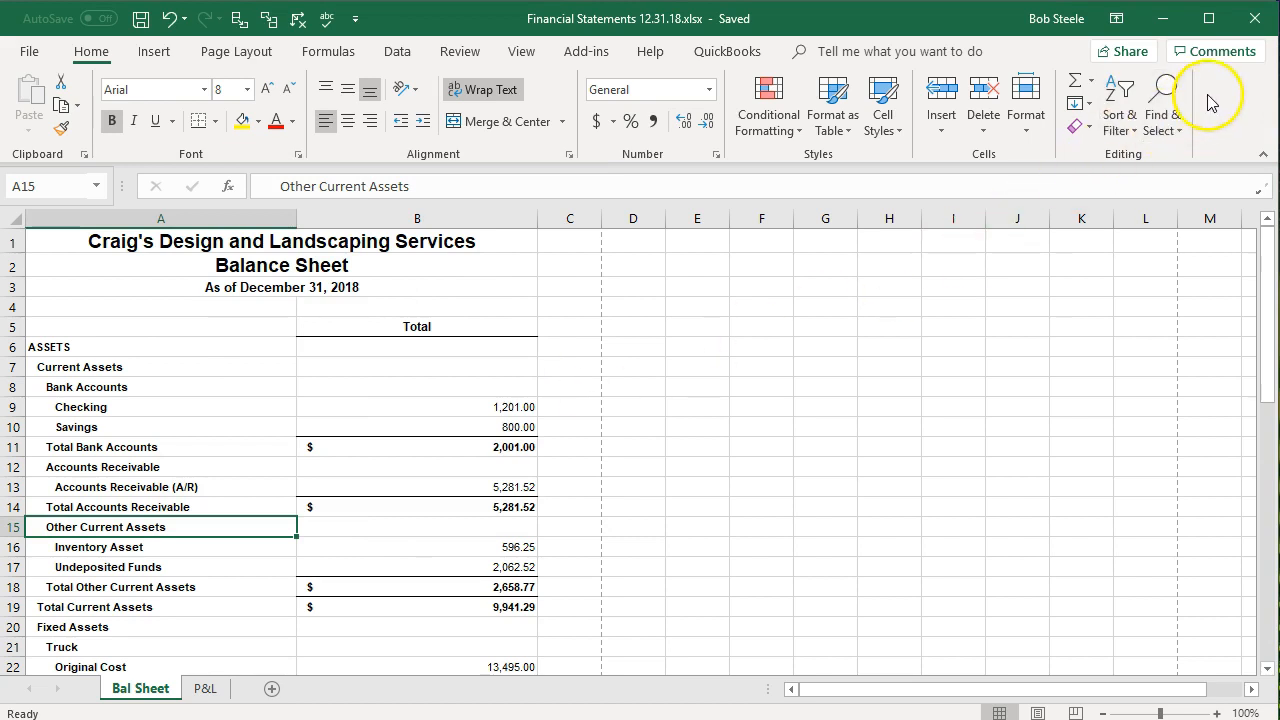
Close the Financial Statements workbook, the other open Excel workbooks and the Section 1 folder window
click(1254, 18)
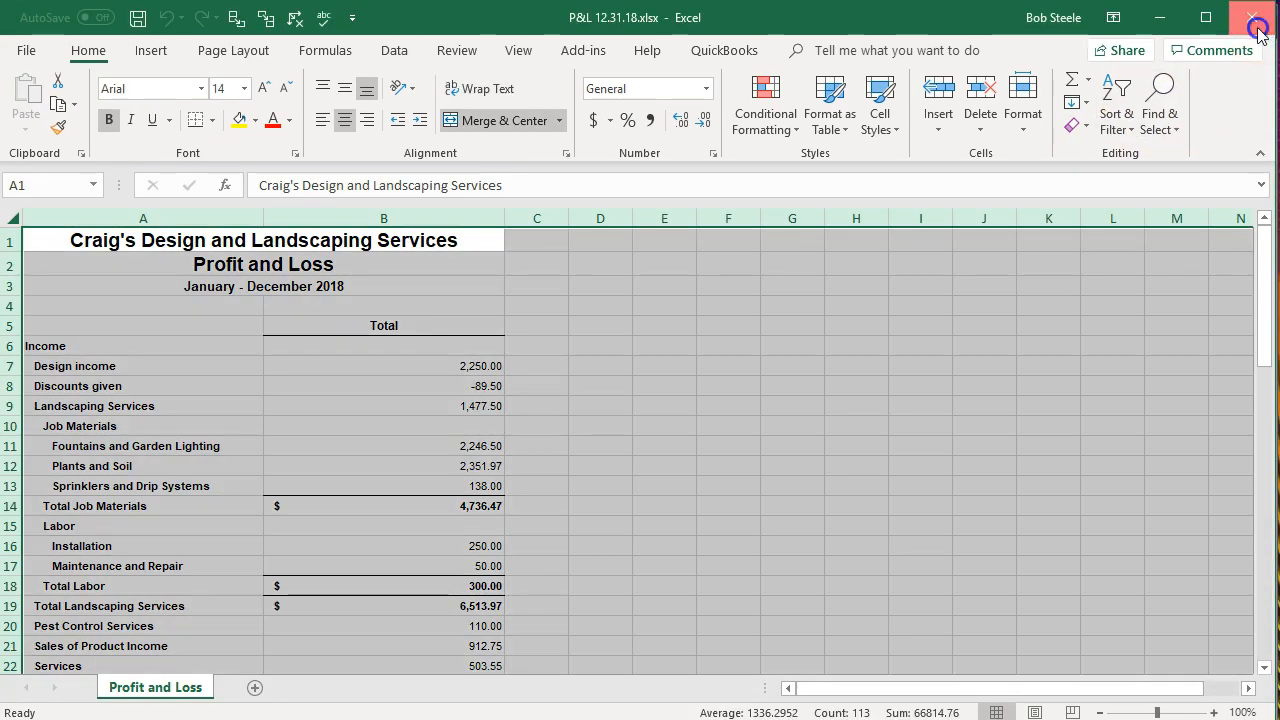
click(1262, 26)
click(1262, 26)
click(1262, 26)
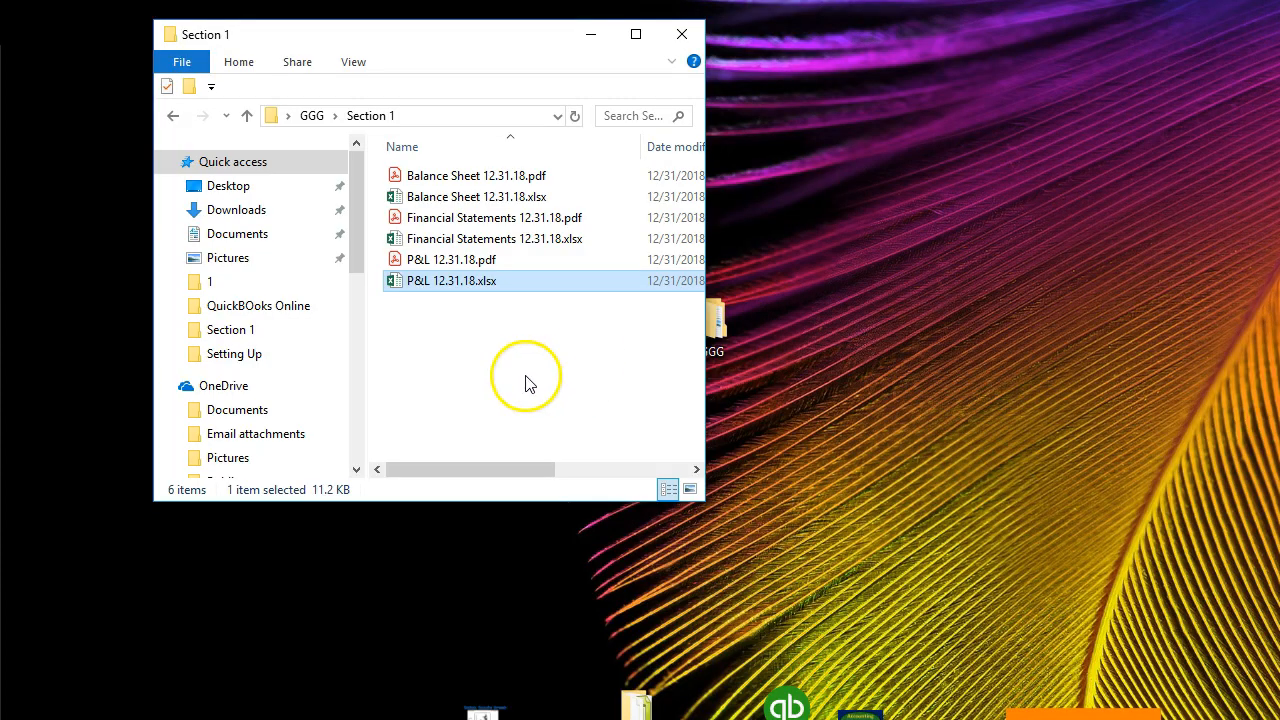
click(466, 371)
click(682, 34)
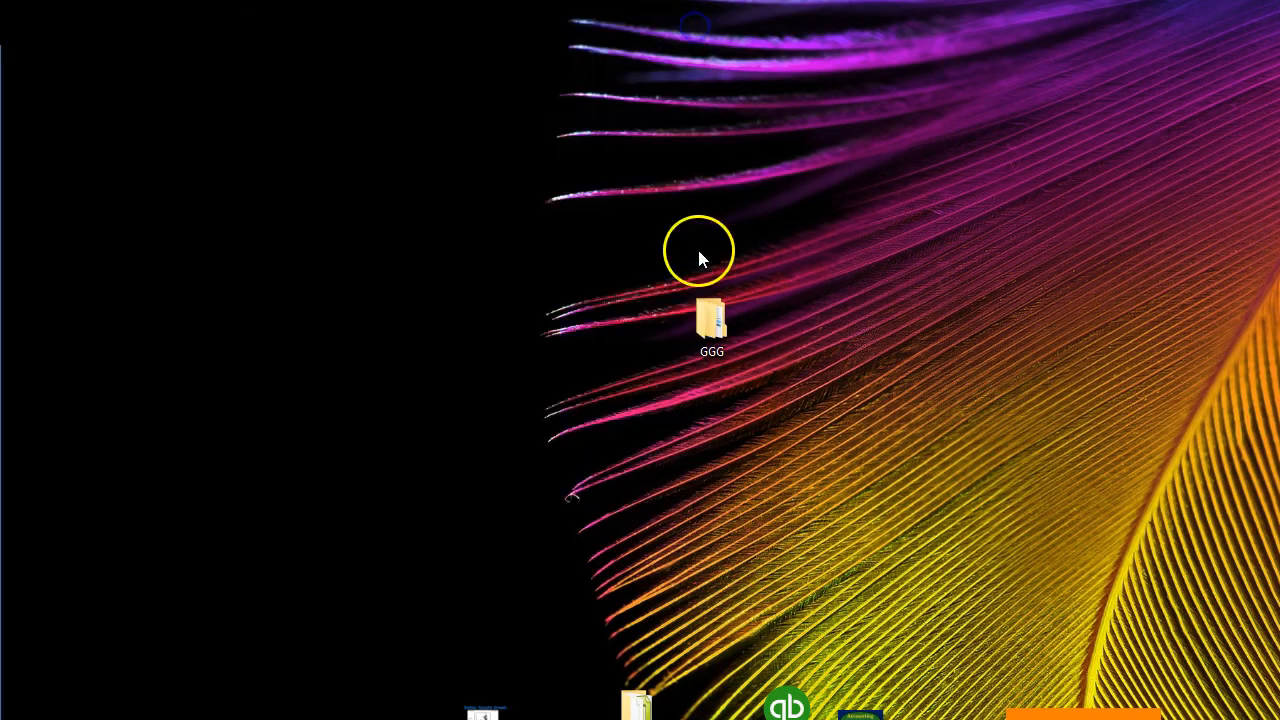
Open "Financial Statements 12.31.18.pdf" from the Section 1 folder inside GGG on the desktop
double_click(708, 318)
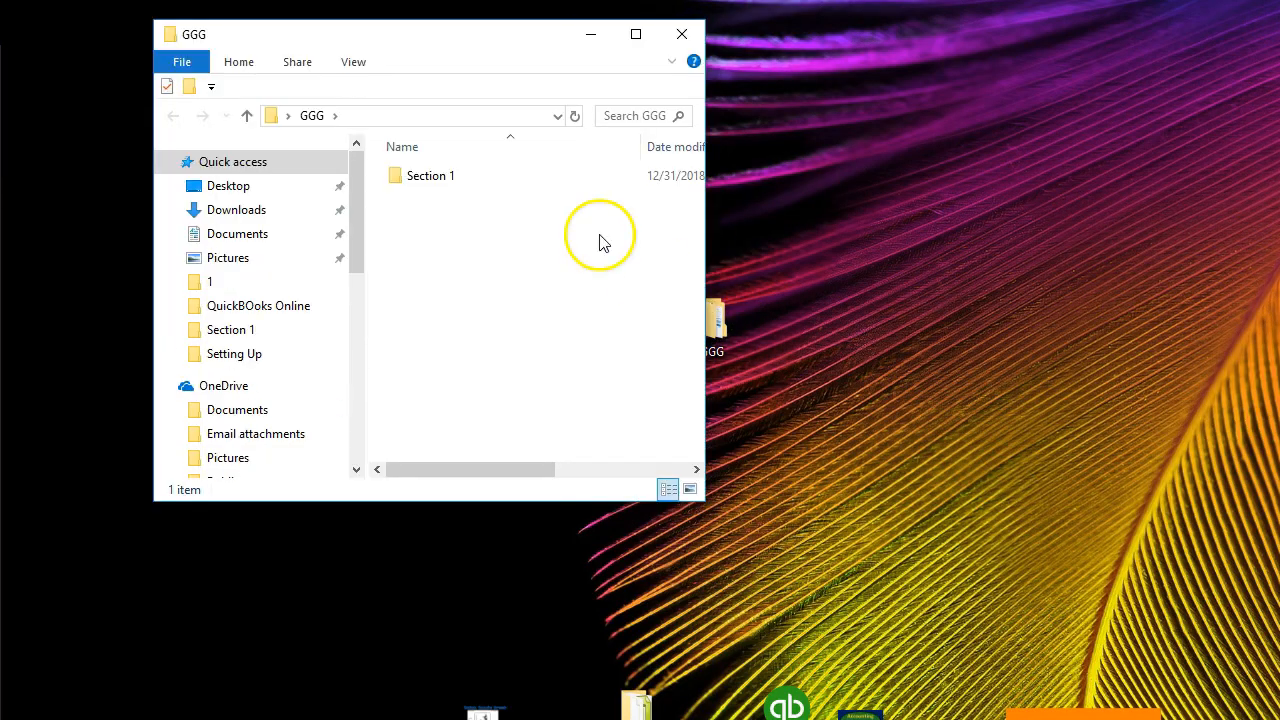
double_click(432, 178)
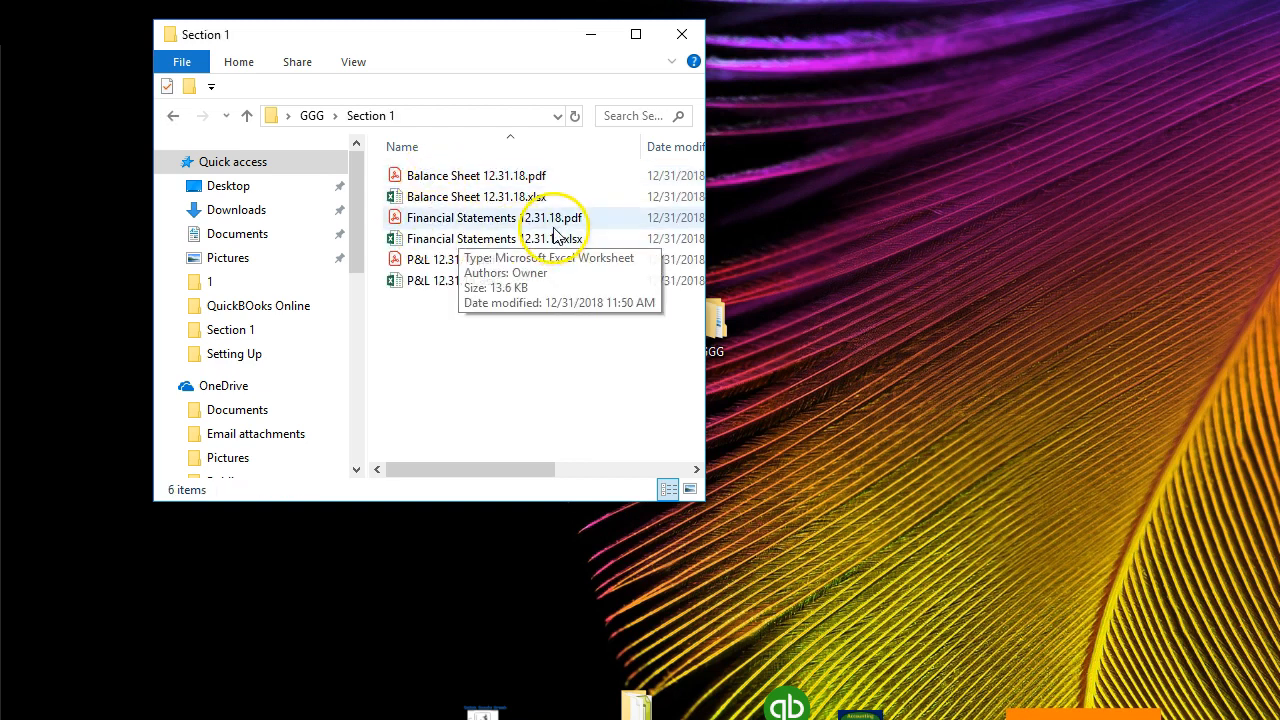
click(483, 222)
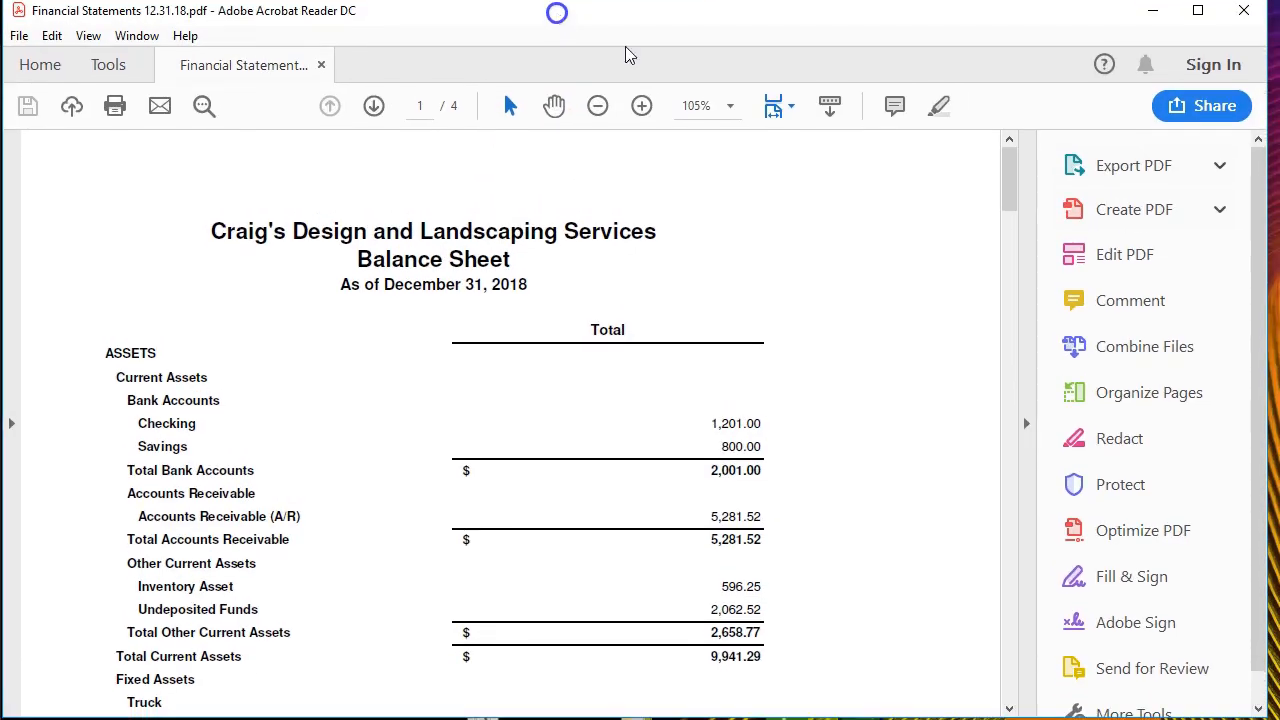
Collapse the tools pane and review the PDF from the Balance Sheet through to the Profit and Loss report
click(1026, 423)
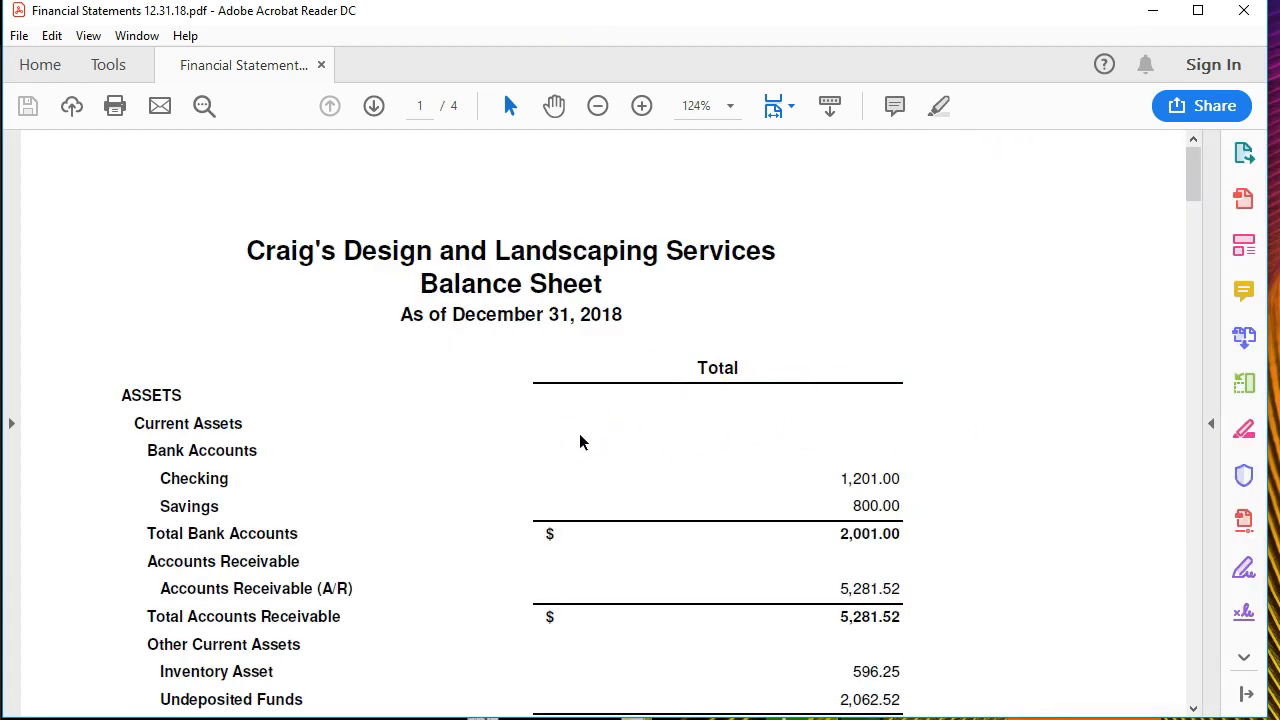
scroll(500, 565, down, 10)
scroll(499, 565, down, 15)
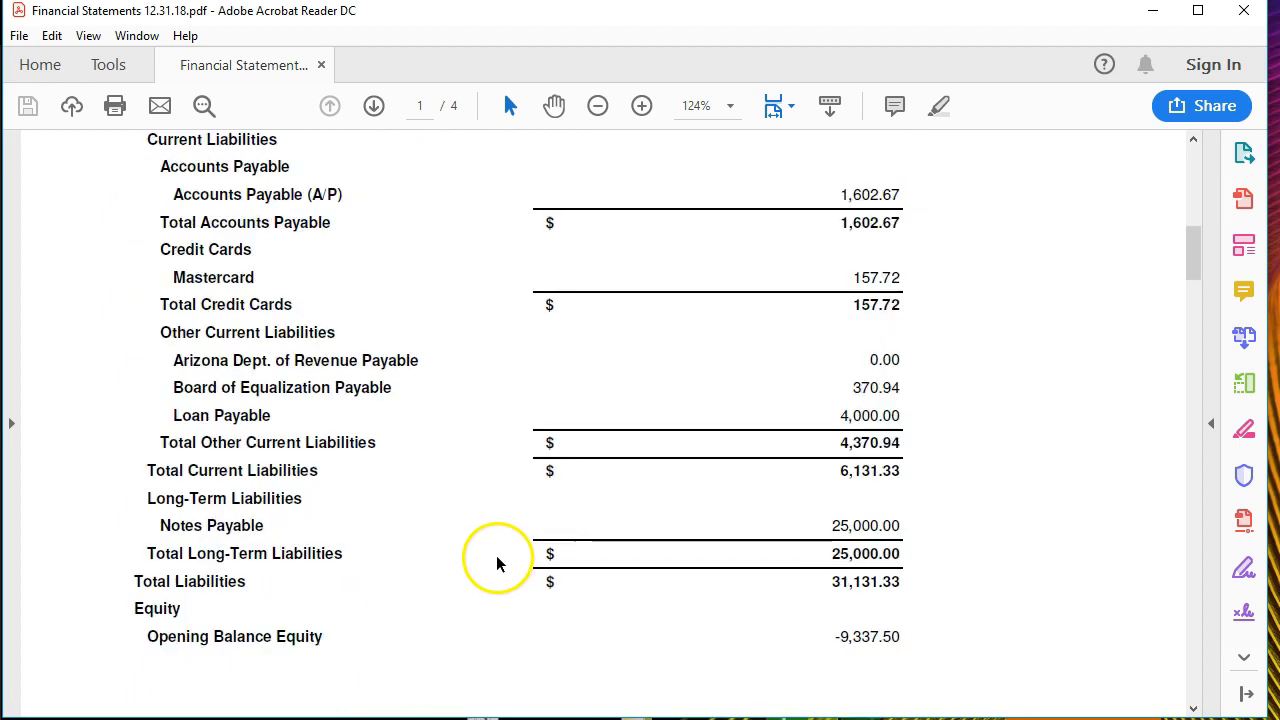
scroll(497, 563, down, 10)
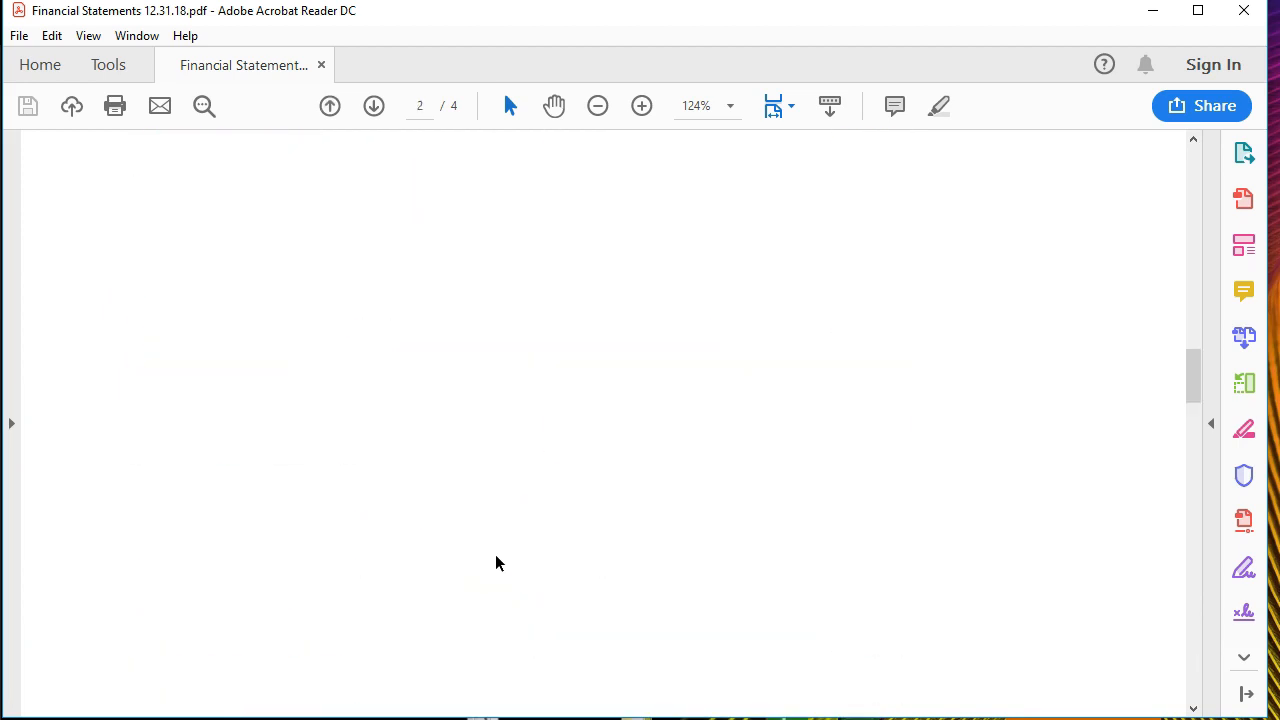
scroll(497, 563, down, 2)
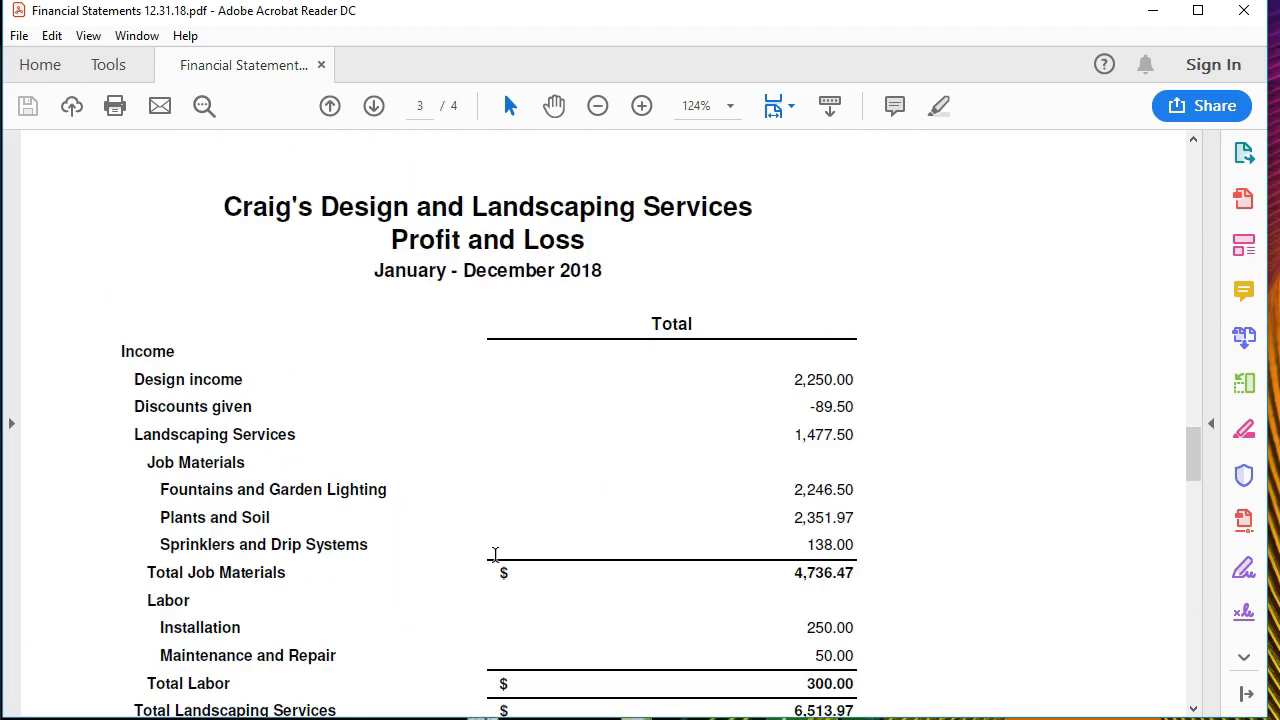